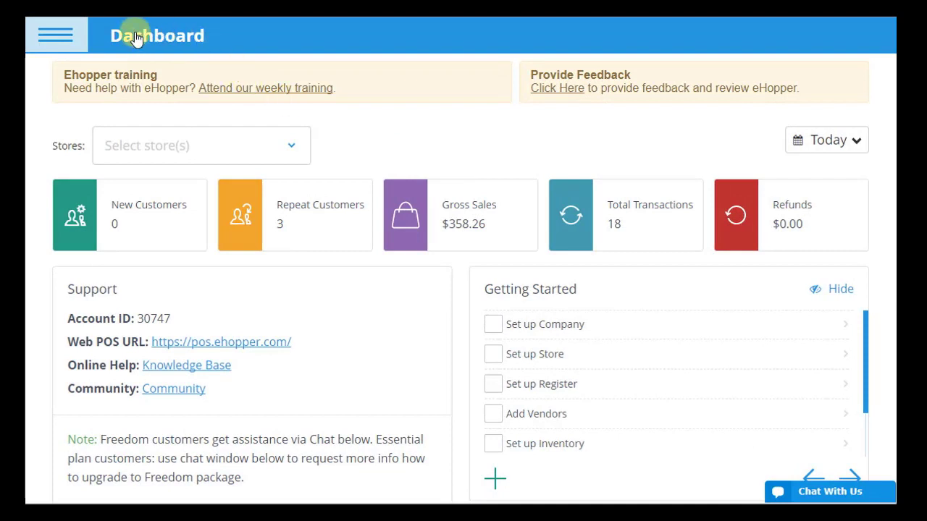
Step: Under Inventory > Departments, add a department named 'Food', mark it active and save it
left_click(81, 34)
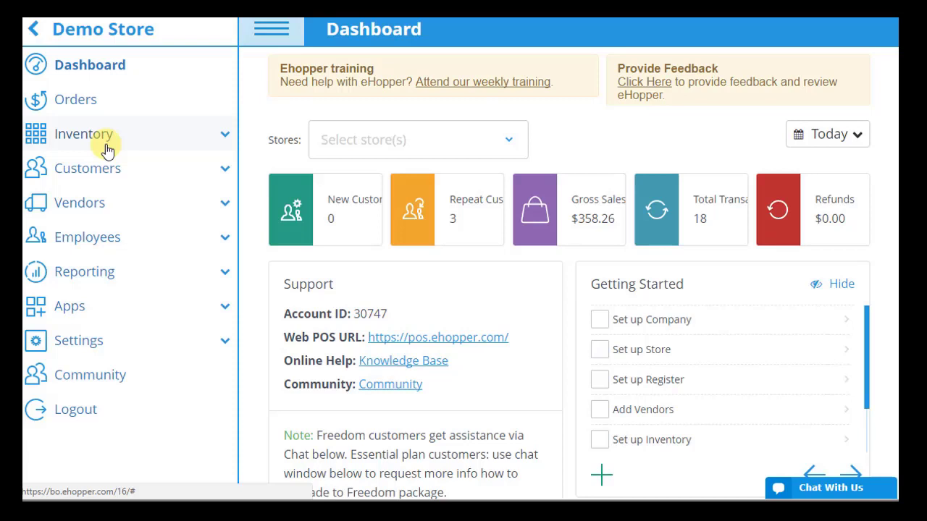
left_click(109, 143)
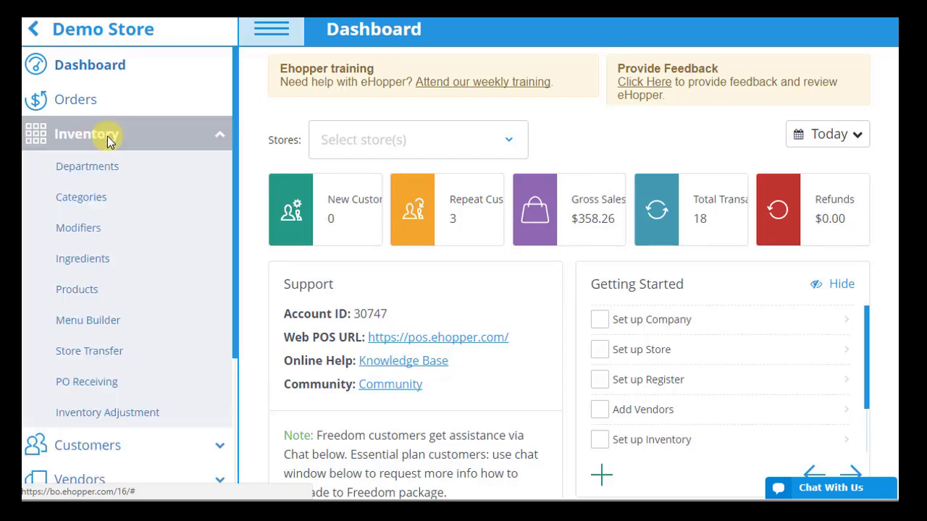
left_click(95, 166)
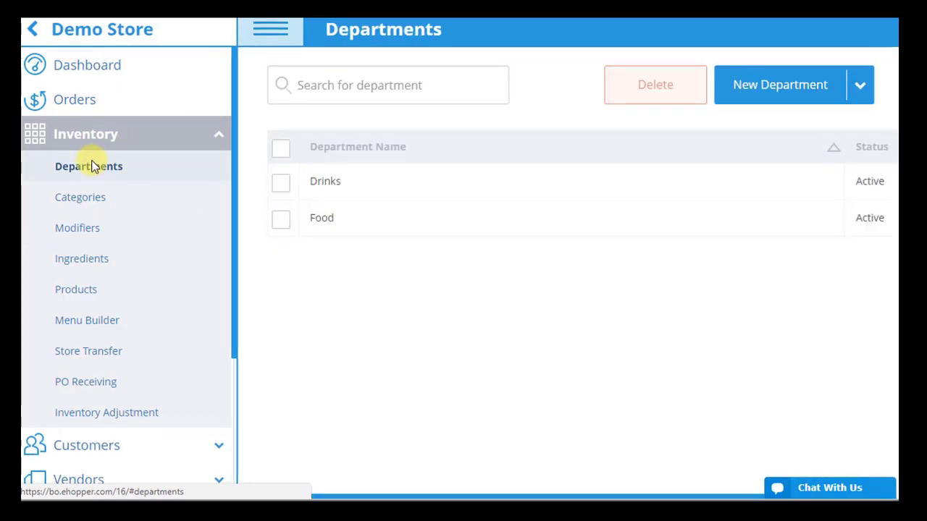
left_click(795, 97)
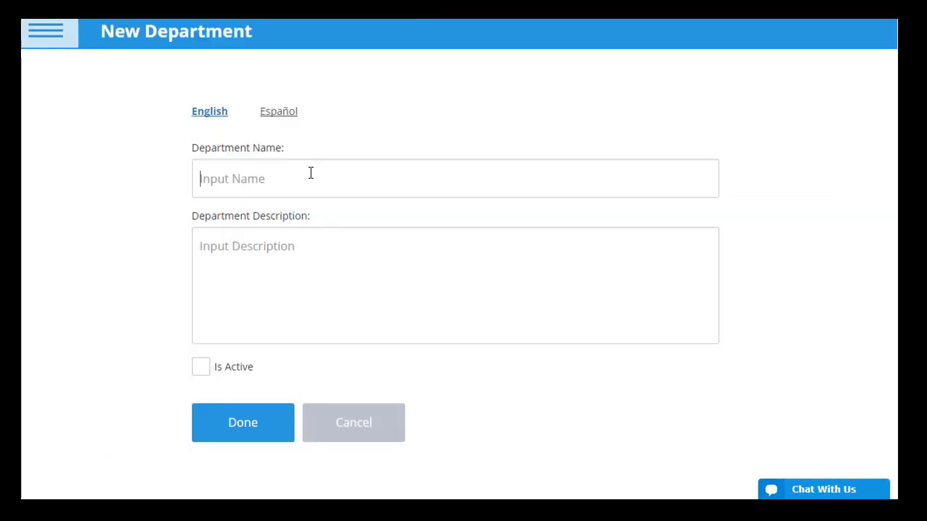
left_click(310, 173)
type("Food")
left_click(222, 364)
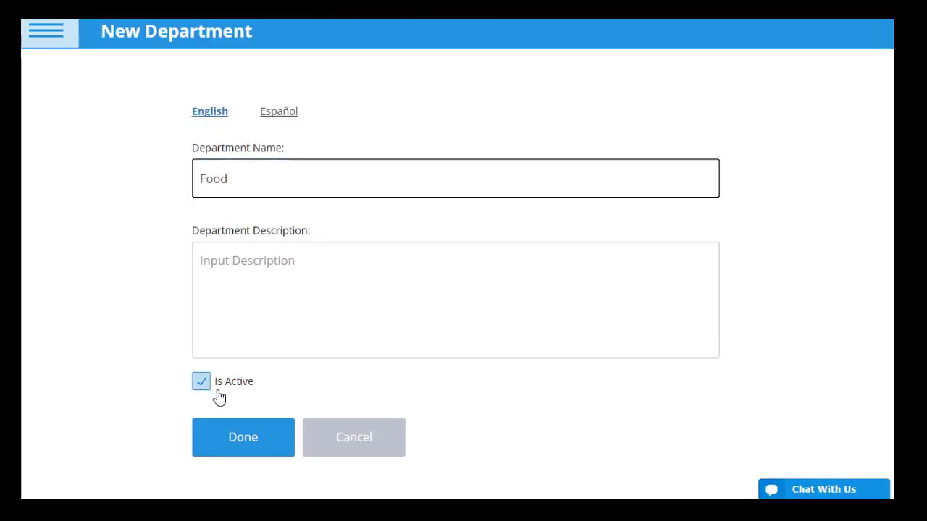
left_click(249, 440)
left_click(45, 42)
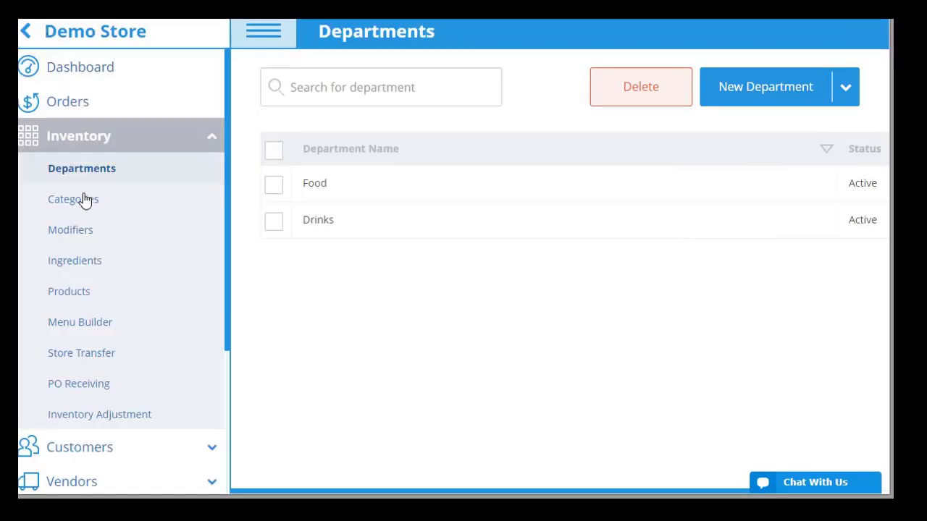
Step: Start a new category named 'Dessert' with a red display colour
left_click(78, 205)
left_click(246, 34)
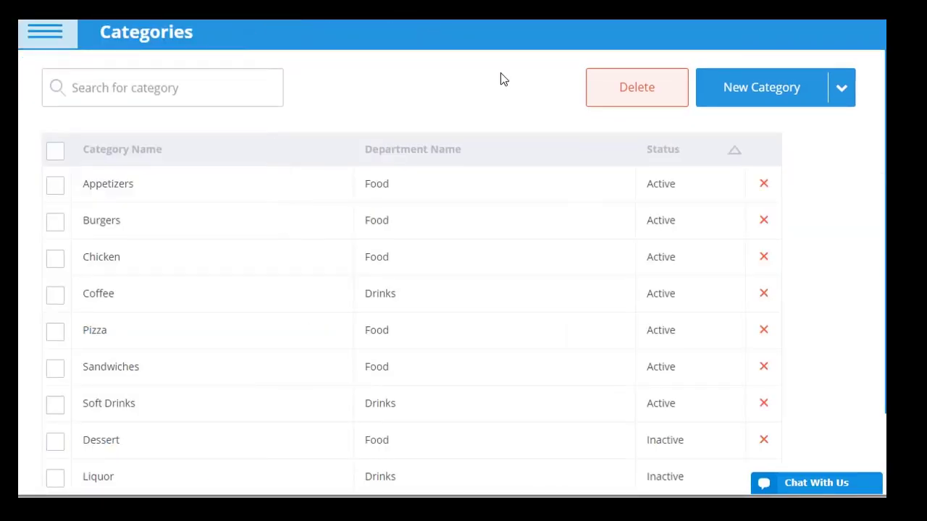
left_click(759, 93)
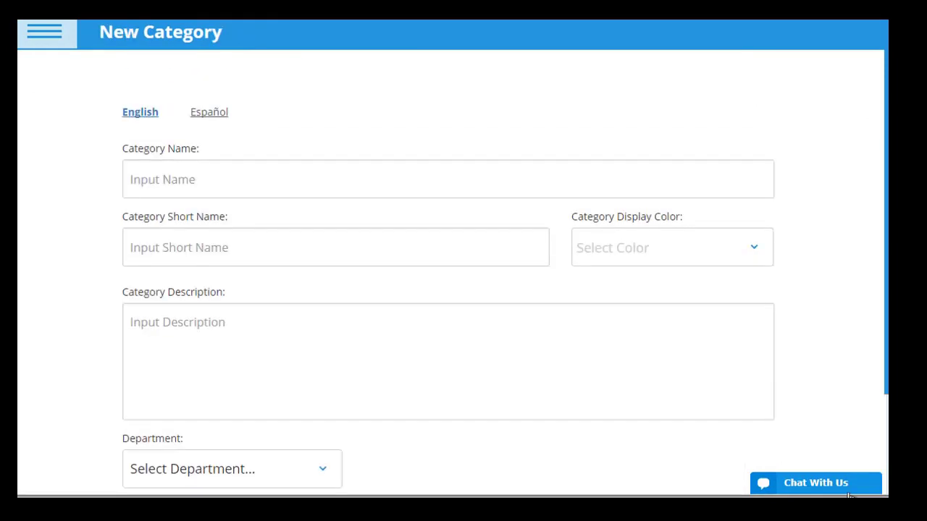
left_click(188, 178)
type("Desserts")
left_click(747, 253)
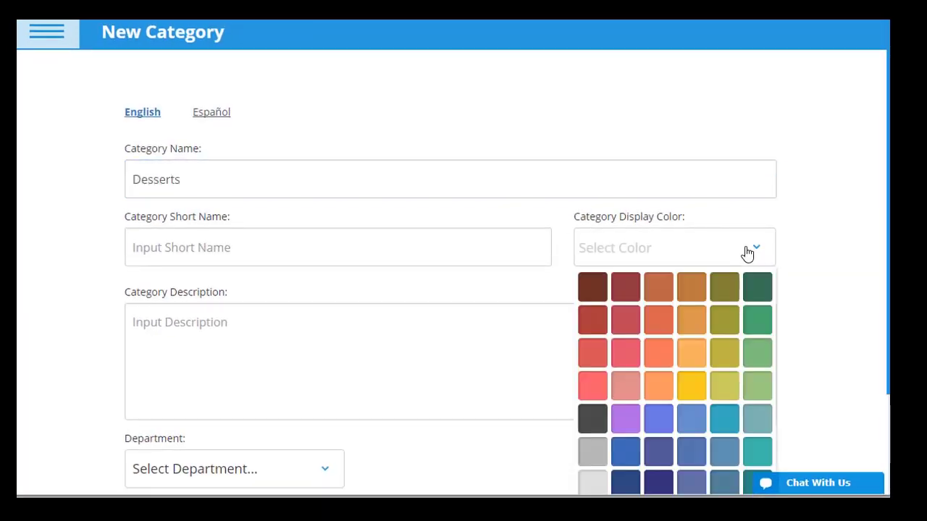
left_click(593, 352)
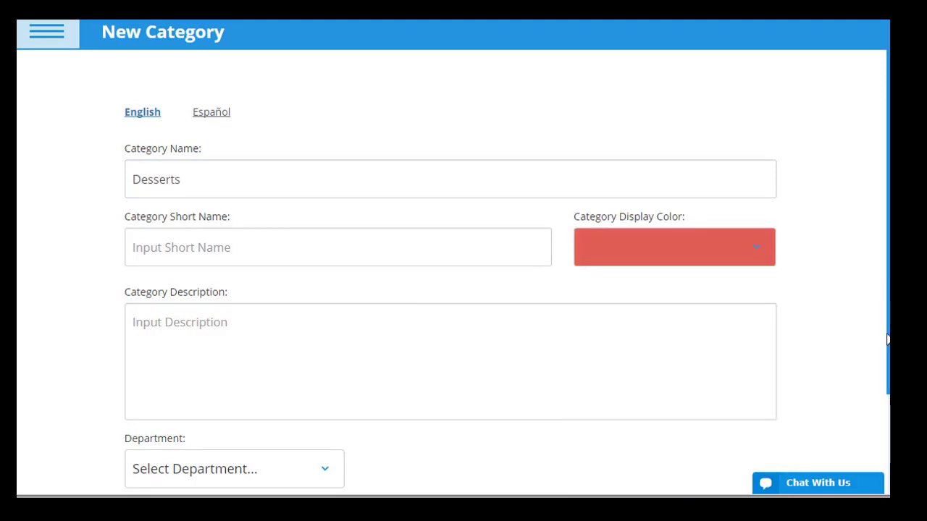
left_click_drag(888, 346, 885, 400)
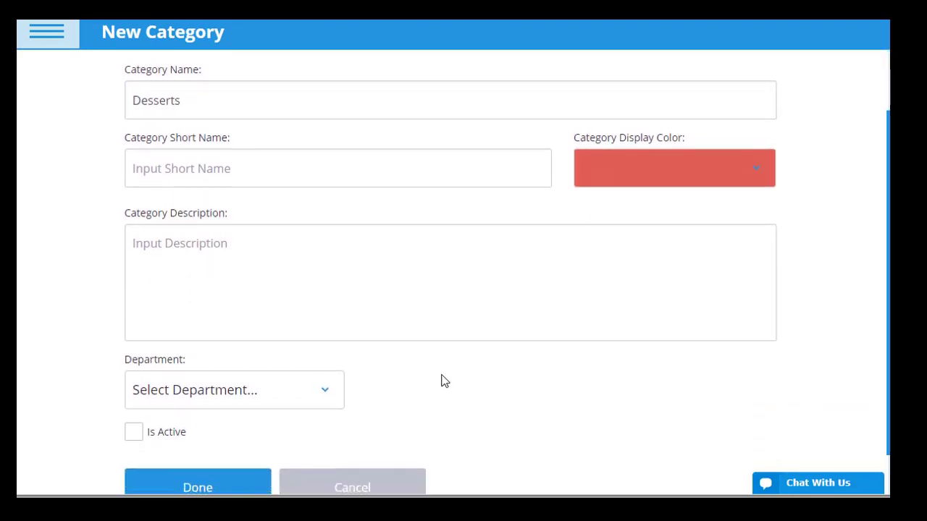
Step: Assign the category to the Food department, mark it active, and save it
left_click(328, 394)
left_click(211, 450)
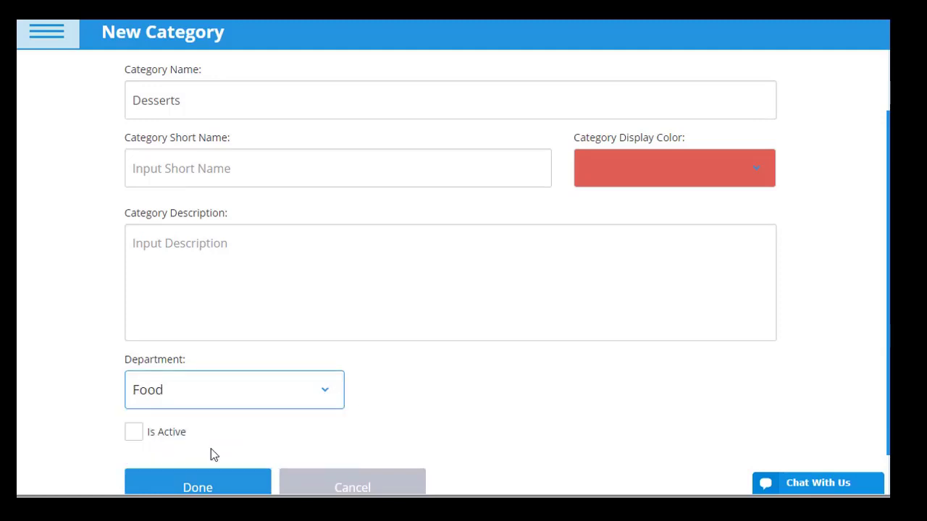
left_click(129, 437)
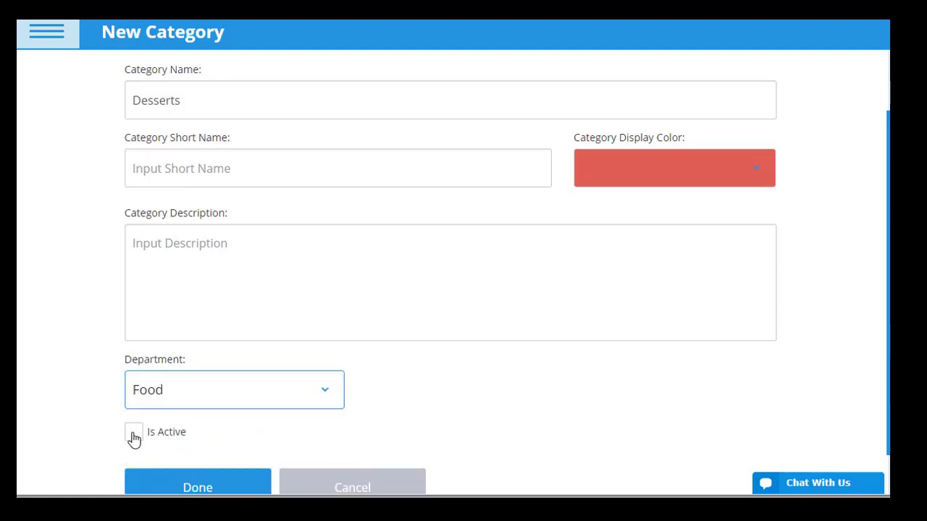
left_click(192, 488)
left_click(36, 27)
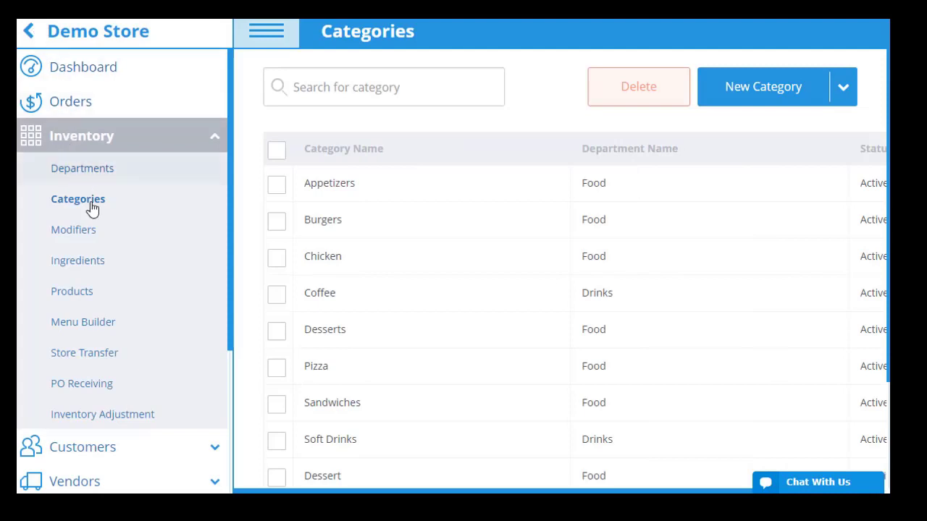
left_click(85, 289)
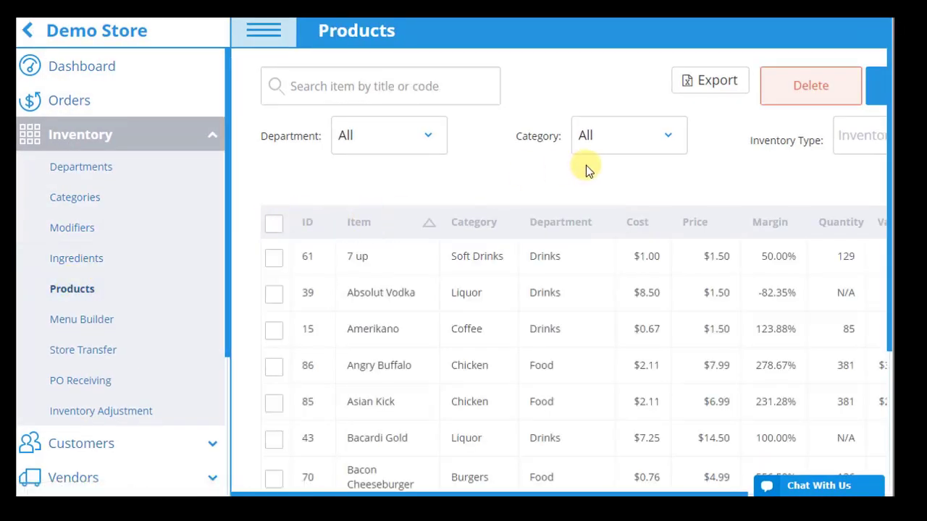
Step: Start a new with-ingredients product named 'Pancake' with an orange-brown colour
left_click(259, 34)
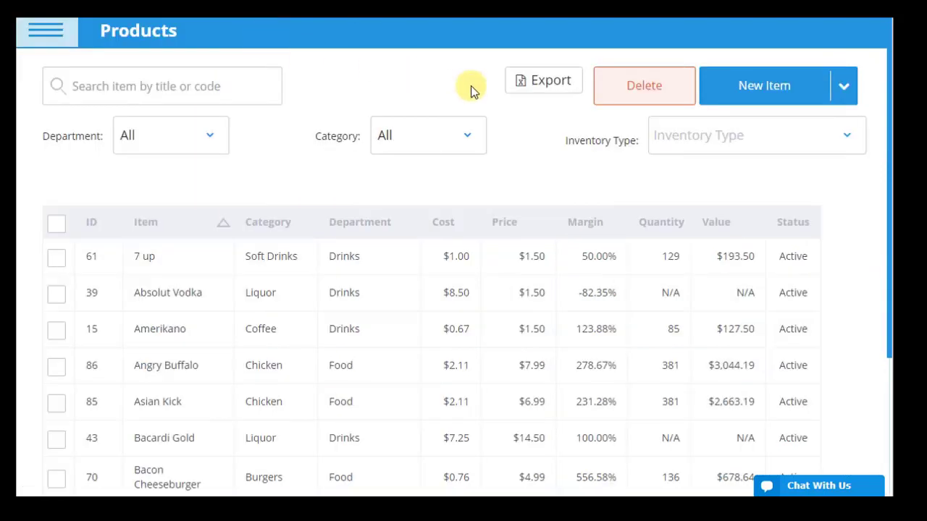
left_click(758, 93)
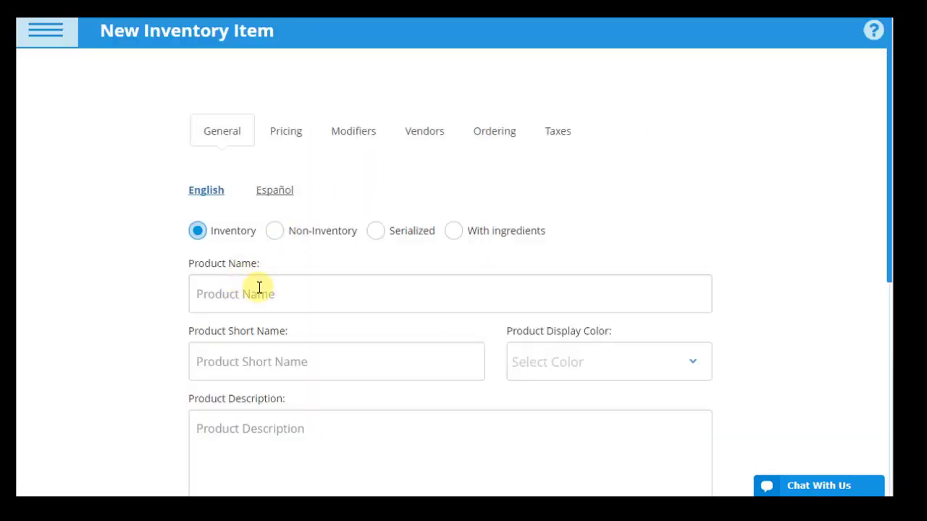
left_click(453, 237)
left_click(384, 287)
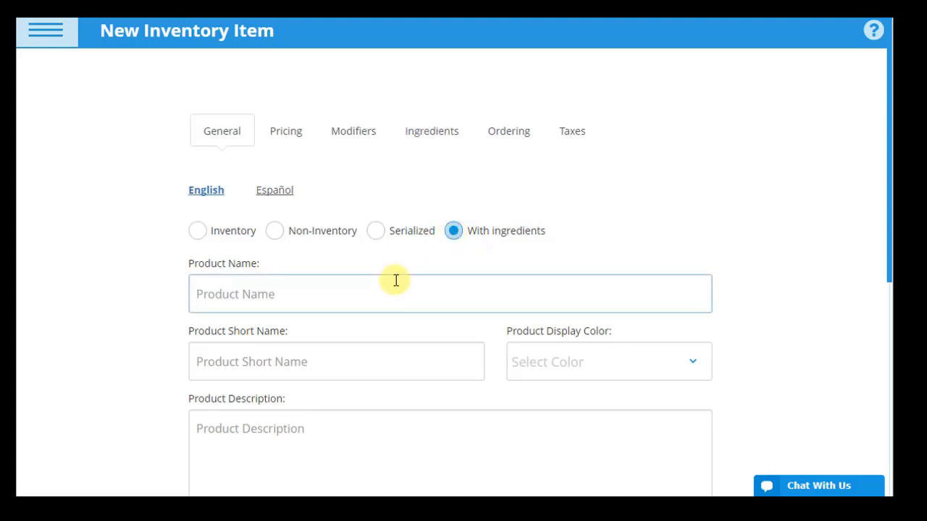
type("Pancakes")
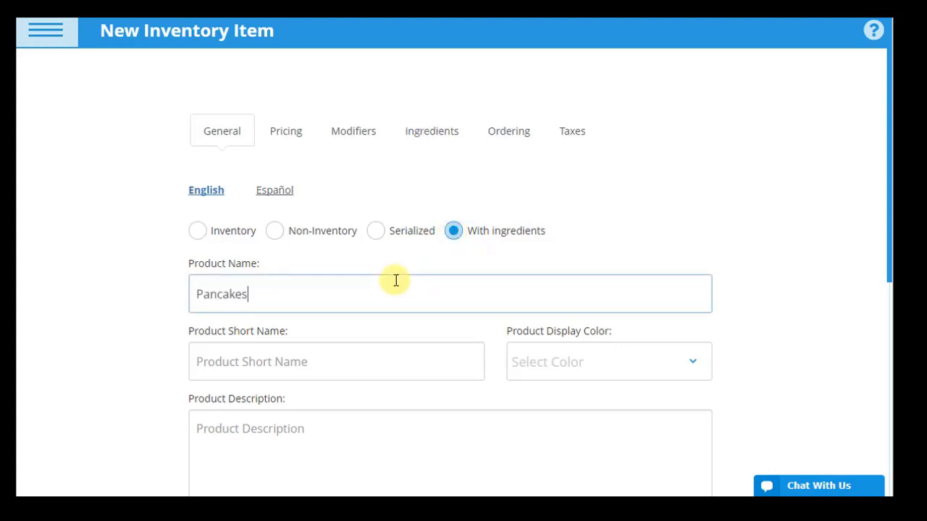
left_click(663, 369)
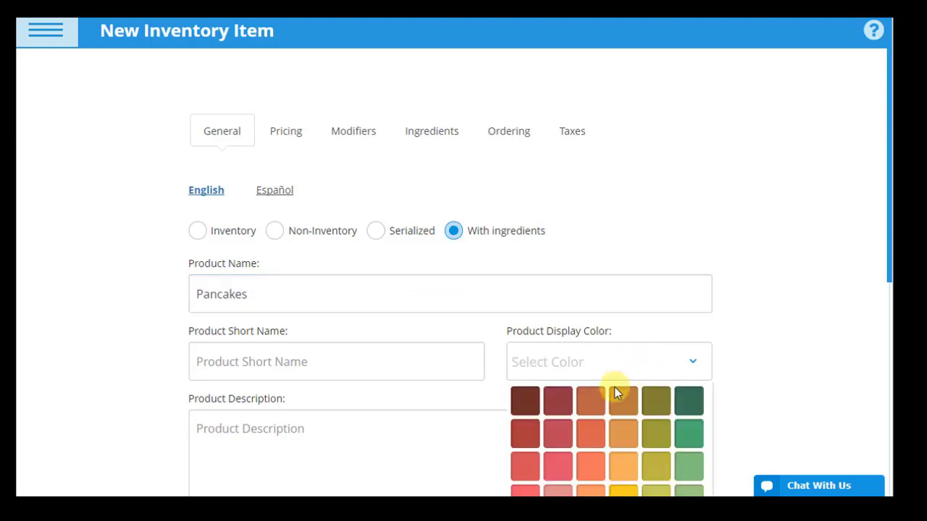
left_click(615, 399)
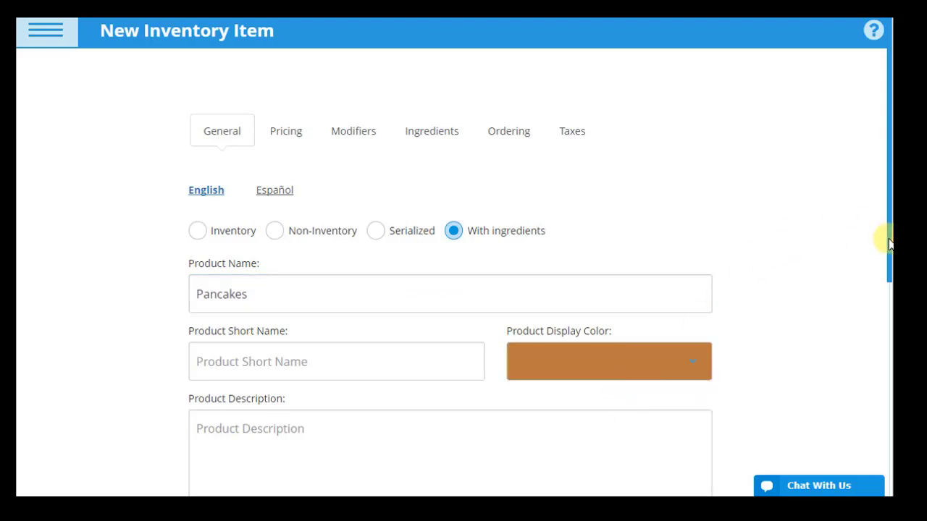
left_click_drag(889, 244, 886, 439)
left_click(418, 215)
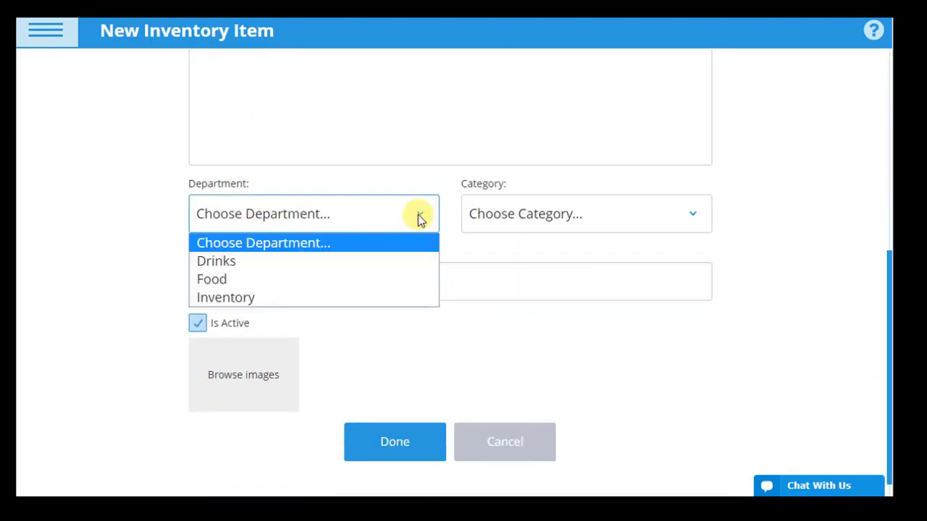
left_click(271, 278)
left_click(694, 224)
left_click(498, 317)
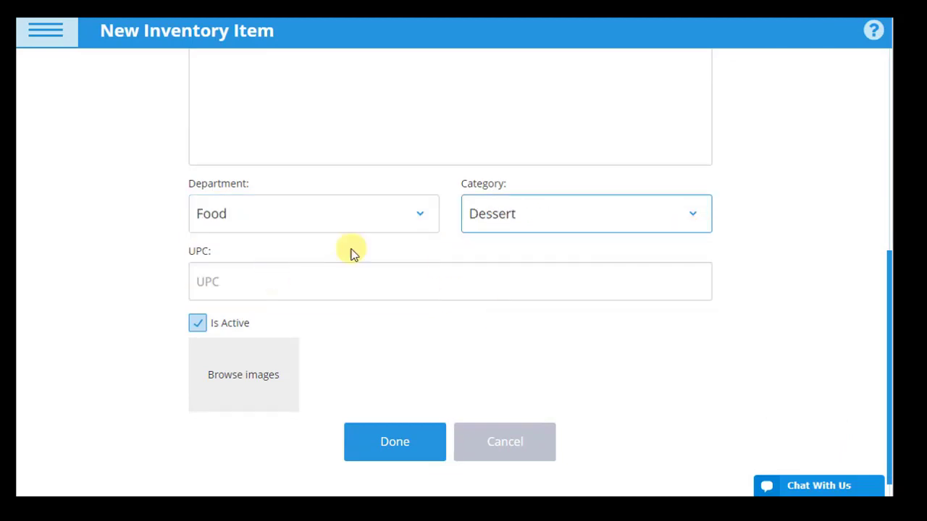
left_click(351, 277)
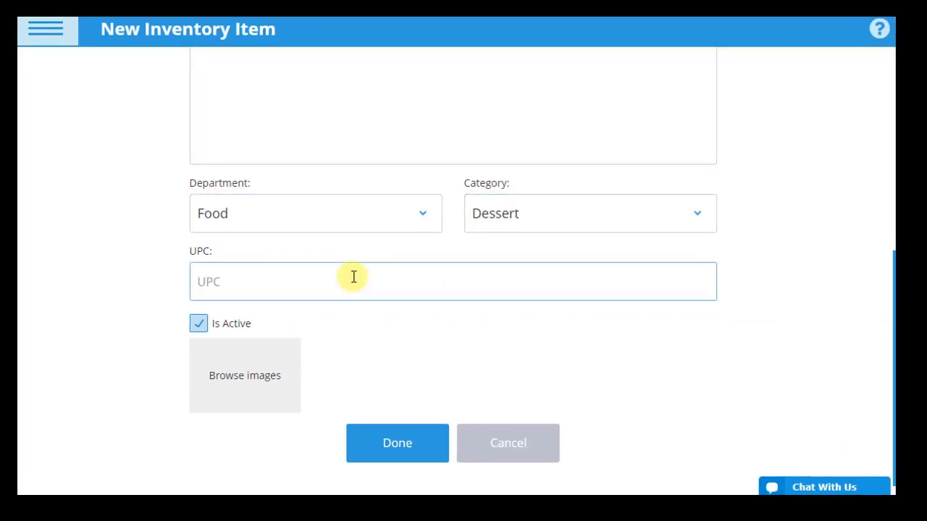
type("172392819021")
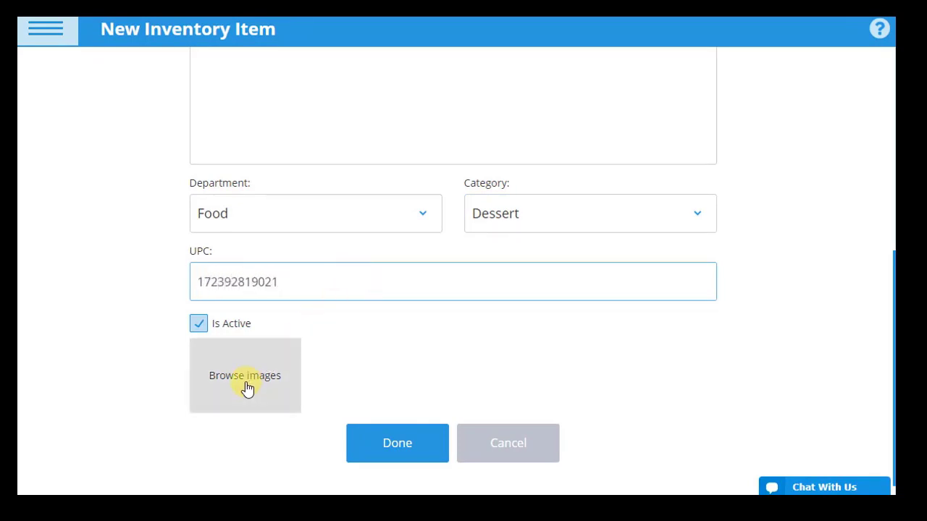
left_click(247, 388)
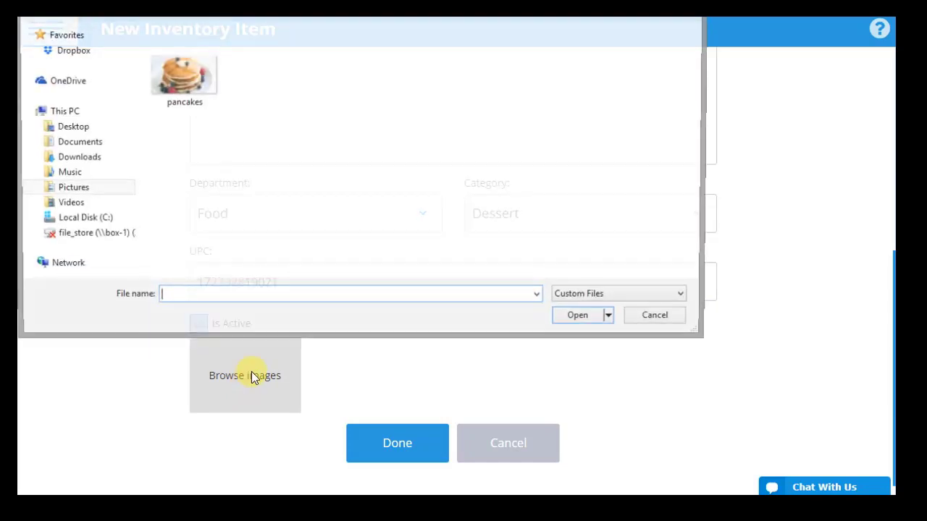
double_click(187, 91)
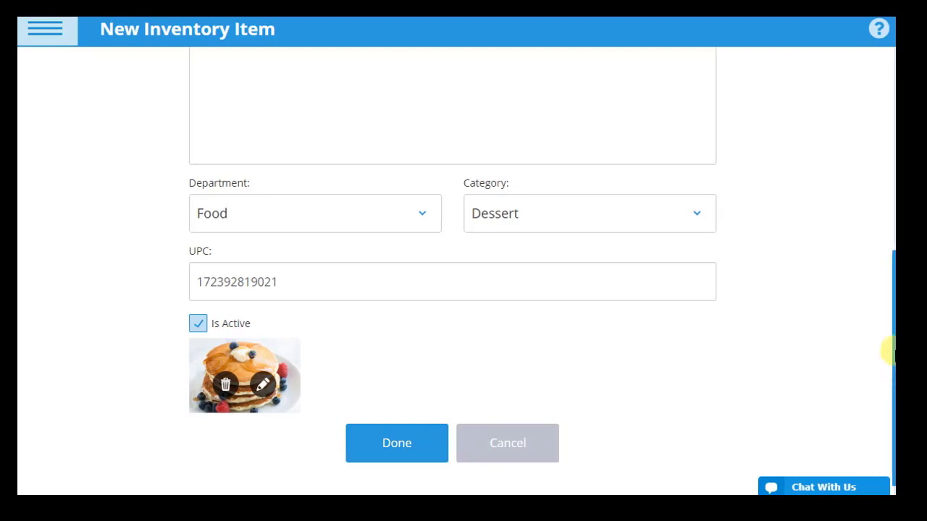
left_click_drag(883, 306, 869, 120)
Step: Price the item at a fixed 6.50 per Item (item) for Demo Store only, removing Store 2
left_click(289, 132)
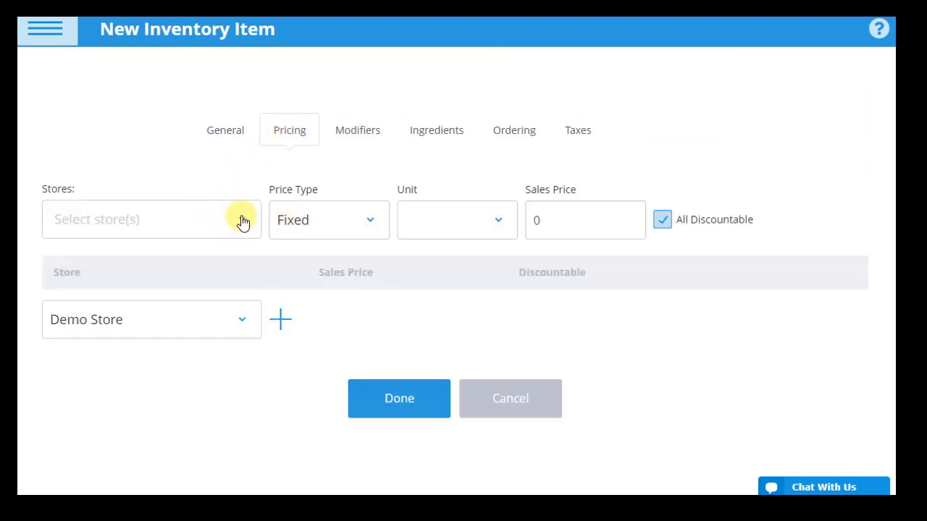
left_click(239, 226)
left_click(64, 338)
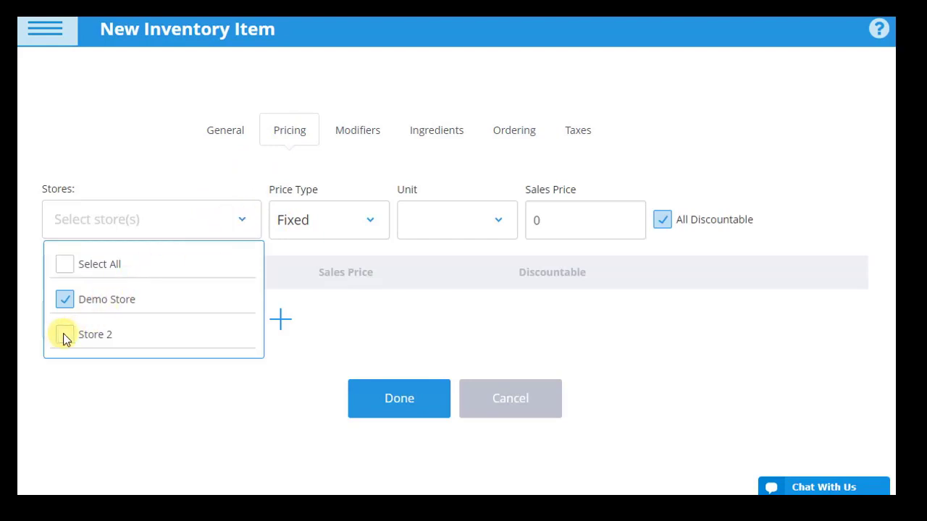
left_click(183, 166)
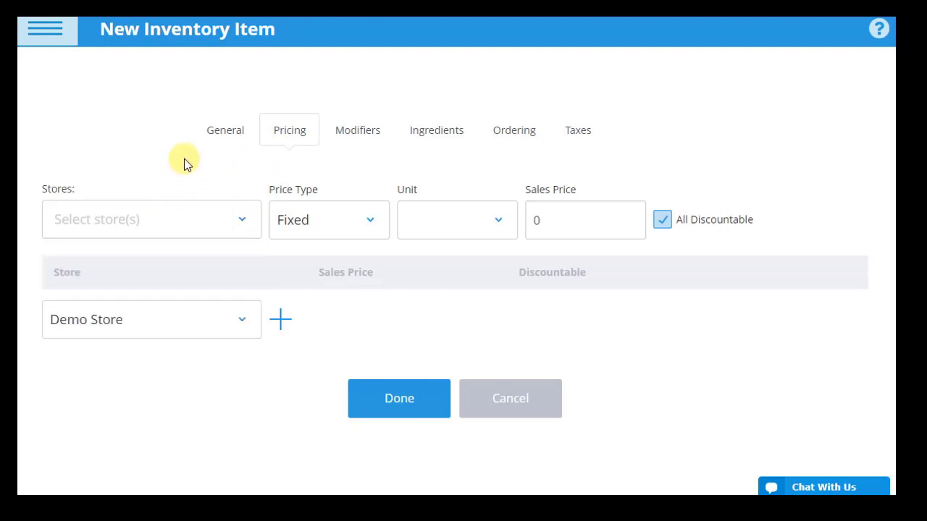
left_click(373, 221)
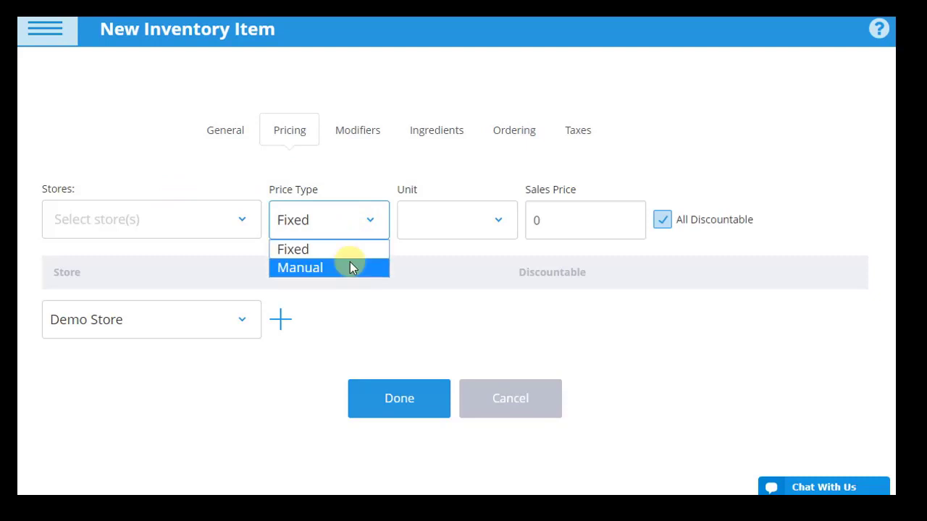
left_click(469, 189)
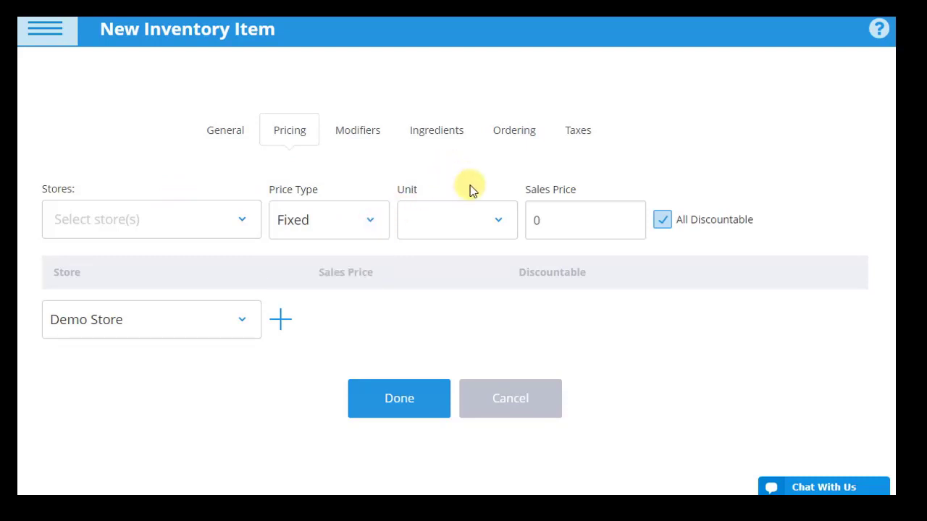
left_click(499, 226)
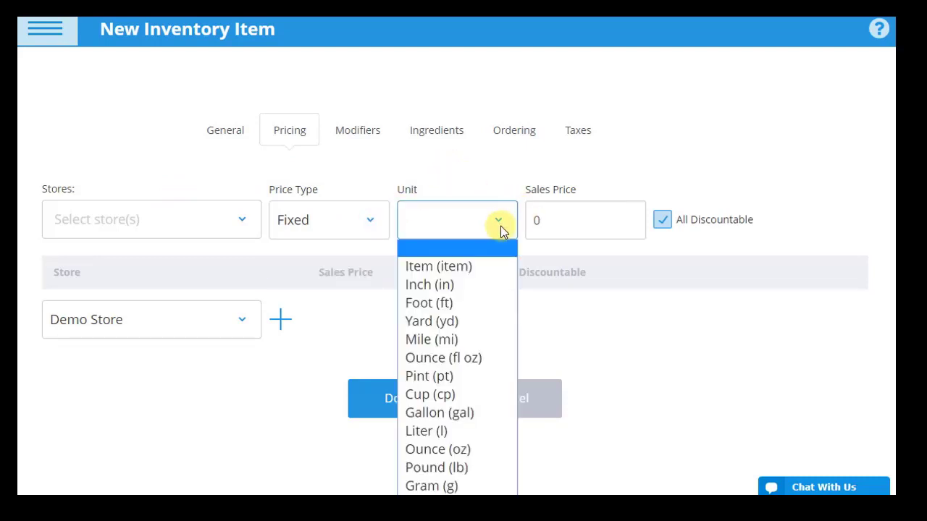
left_click(461, 266)
left_click(564, 214)
type("6.50")
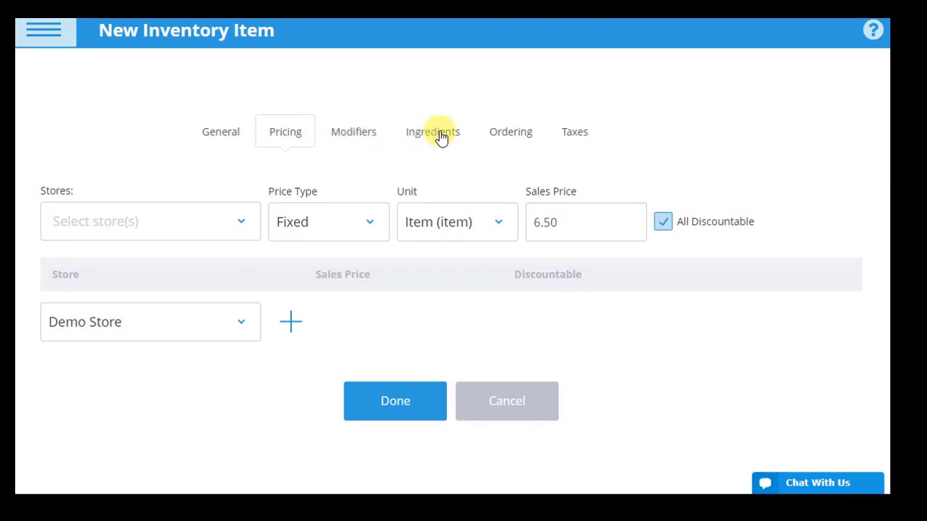
left_click(511, 135)
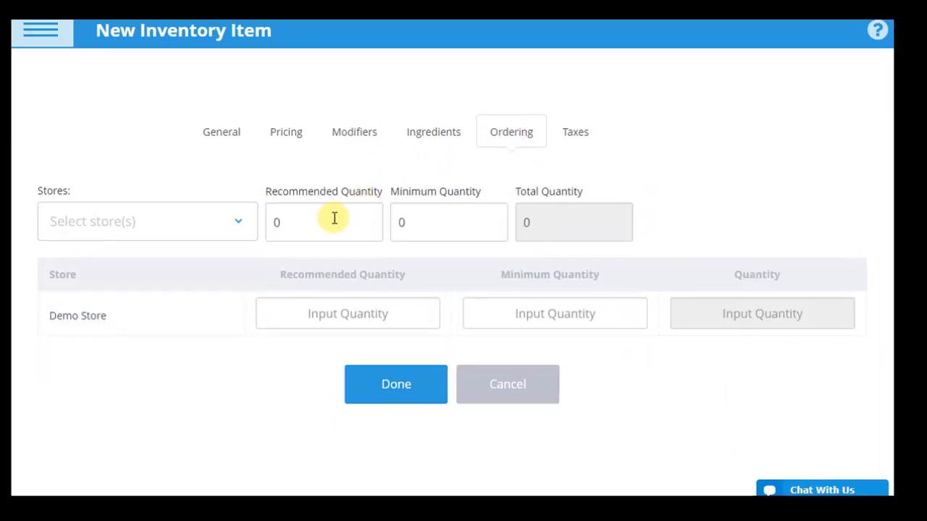
Step: Set the recommended ordering quantity to 90 and the minimum quantity to 45
left_click(333, 218)
left_click(239, 228)
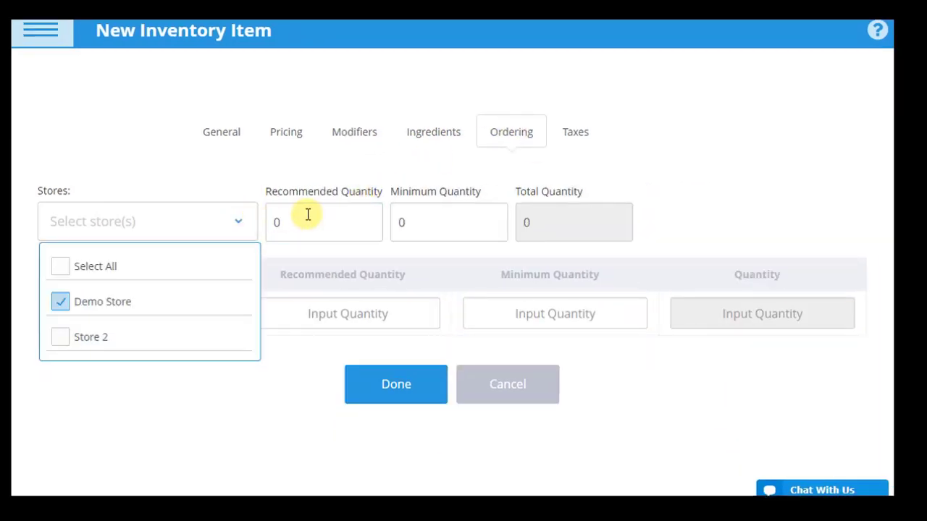
left_click(309, 215)
key("BackSpace")
type("9")
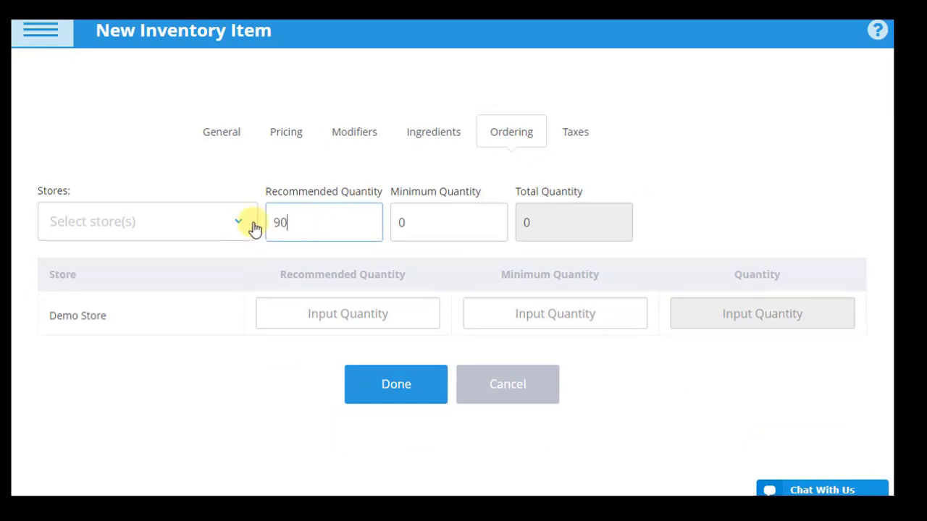
left_click(459, 223)
type("45")
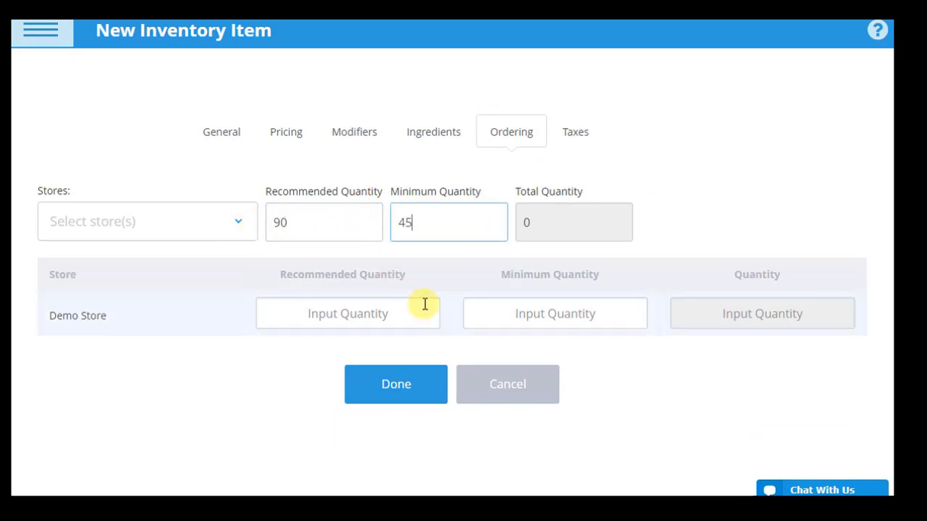
Step: Add a Demo Store tax row using Local Tax at 3% and save the item
left_click(576, 135)
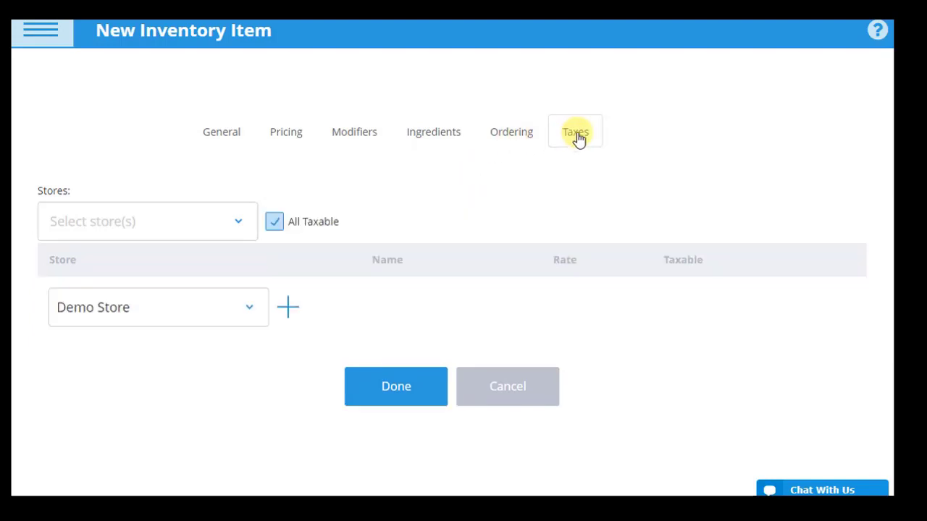
left_click(287, 310)
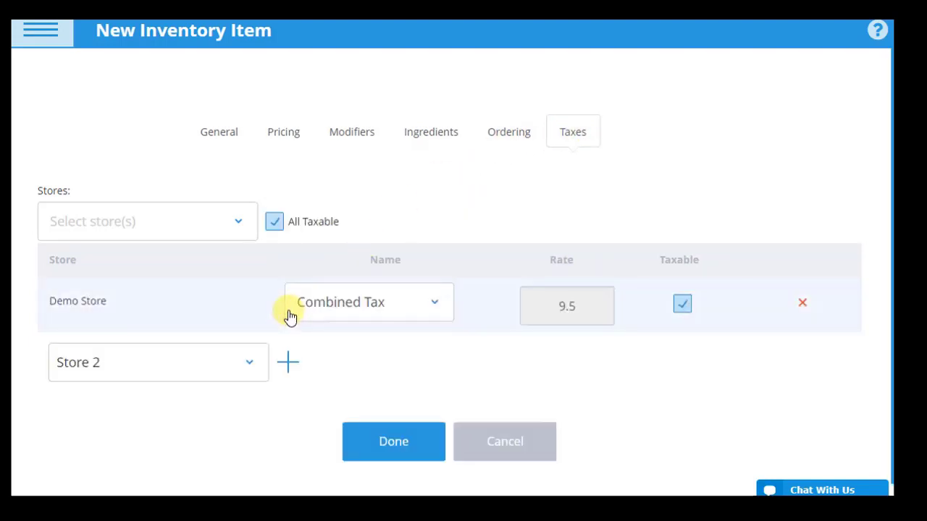
left_click(379, 305)
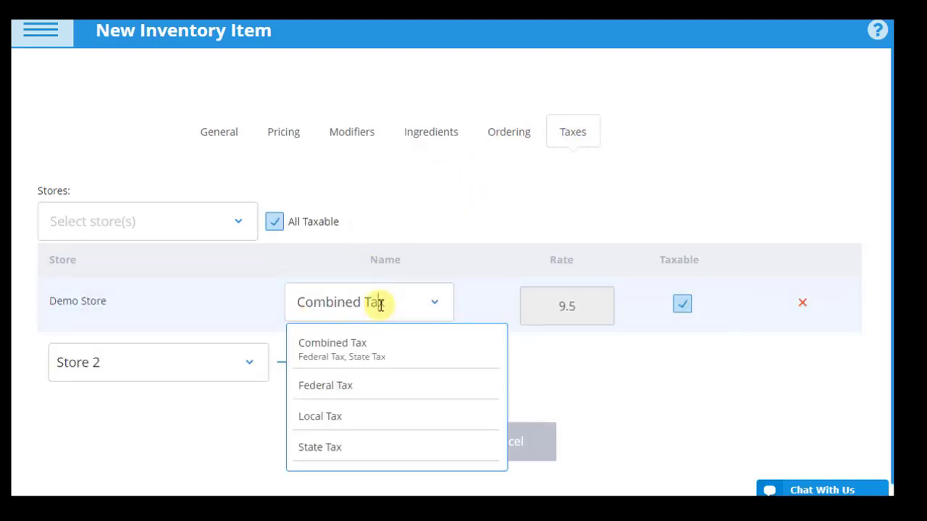
left_click(326, 414)
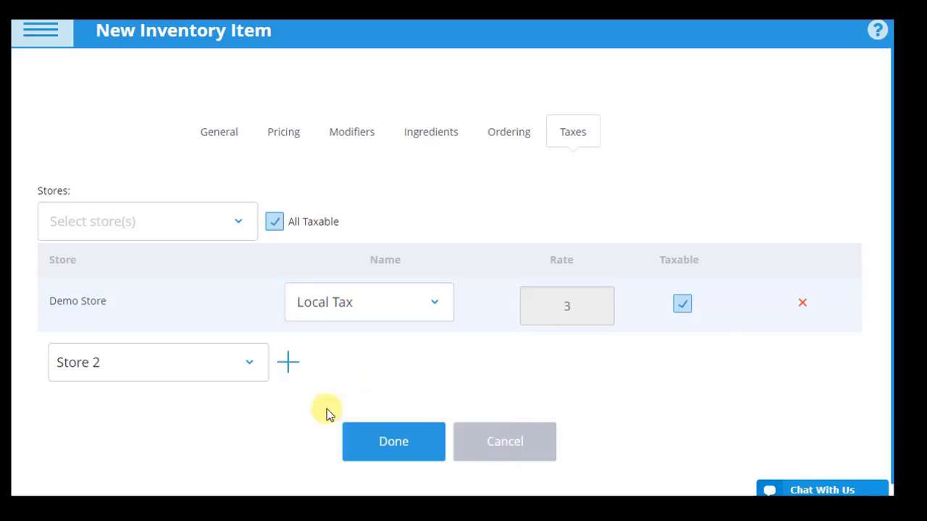
left_click(403, 454)
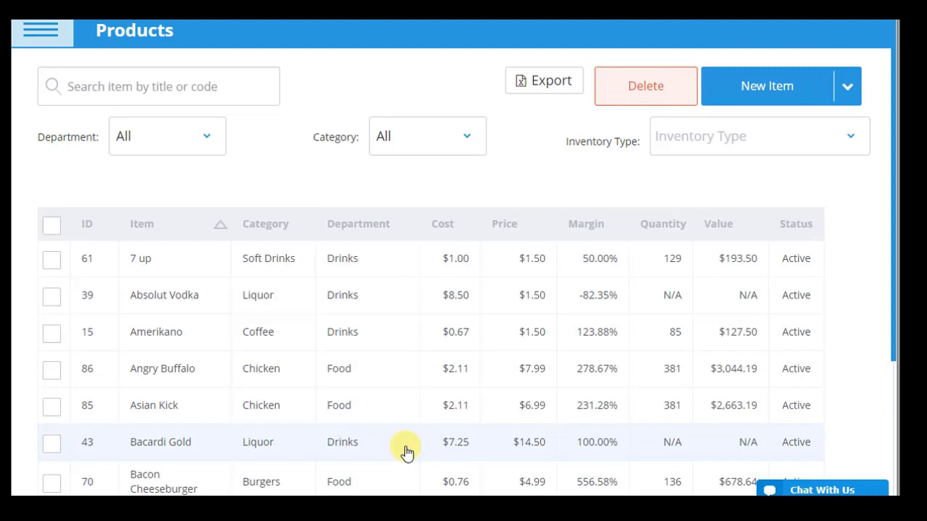
Step: Search the product list for 'pancake'
left_click(200, 96)
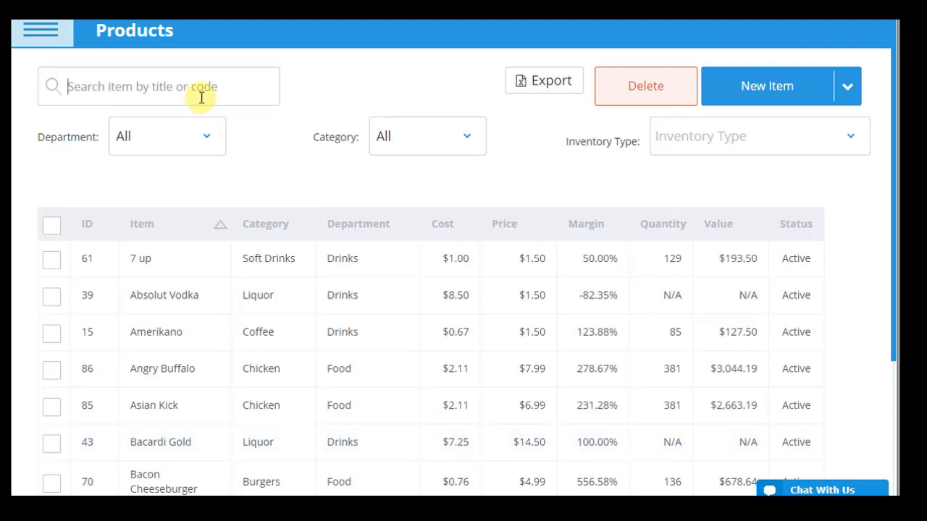
type("pancake")
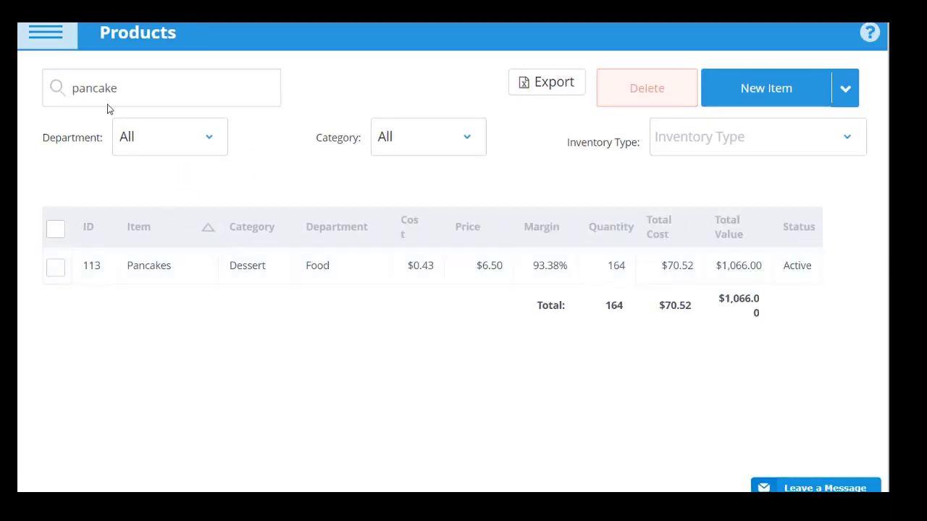
left_click(48, 35)
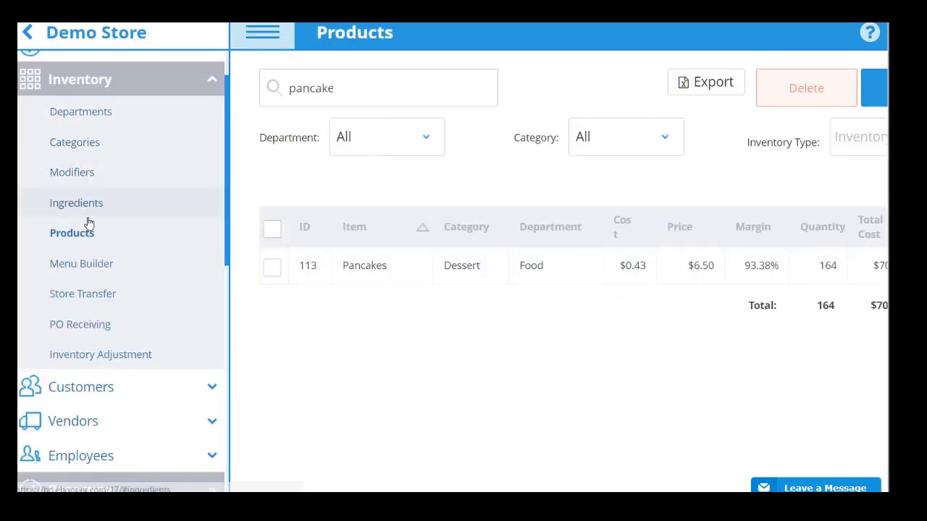
Step: In Menu Builder, move Pizza after Burgers, slot French Fries and Onion Rings first, sort rest by 'Price: low to high', save
left_click(82, 264)
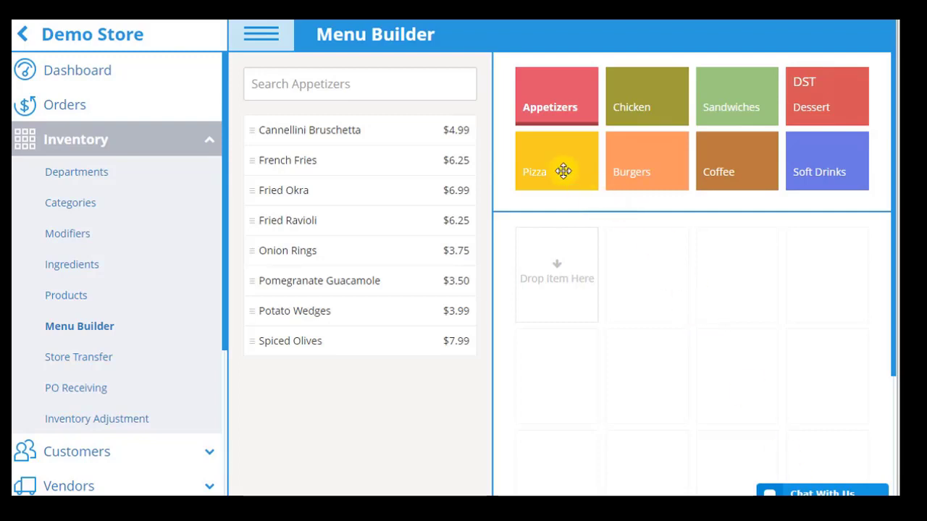
left_click_drag(555, 169, 648, 174)
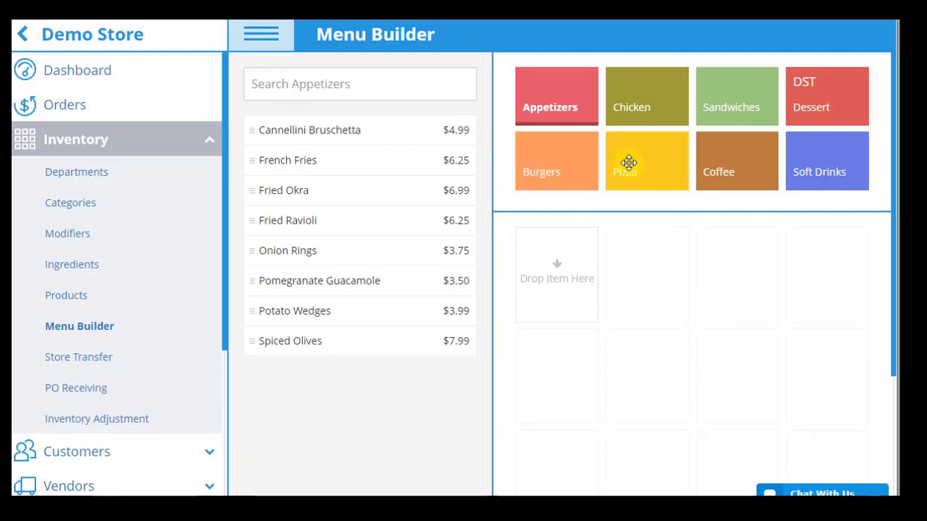
left_click_drag(302, 165, 575, 275)
left_click_drag(300, 252, 637, 266)
left_click_drag(895, 280, 895, 419)
left_click(726, 407)
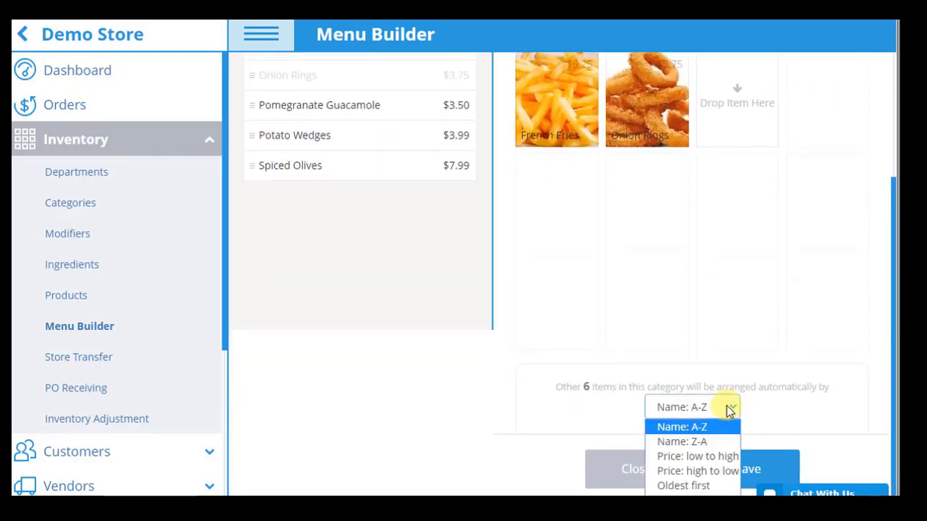
left_click(711, 456)
left_click(713, 465)
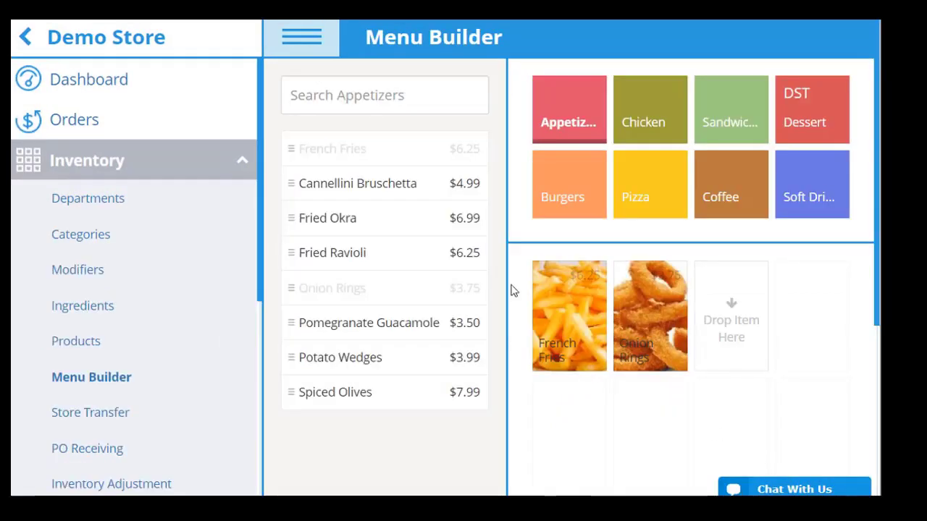
Step: Create the modifier group 'Pancake Add-ons' with the modifiers Maple Syrup and Sugar
left_click(98, 283)
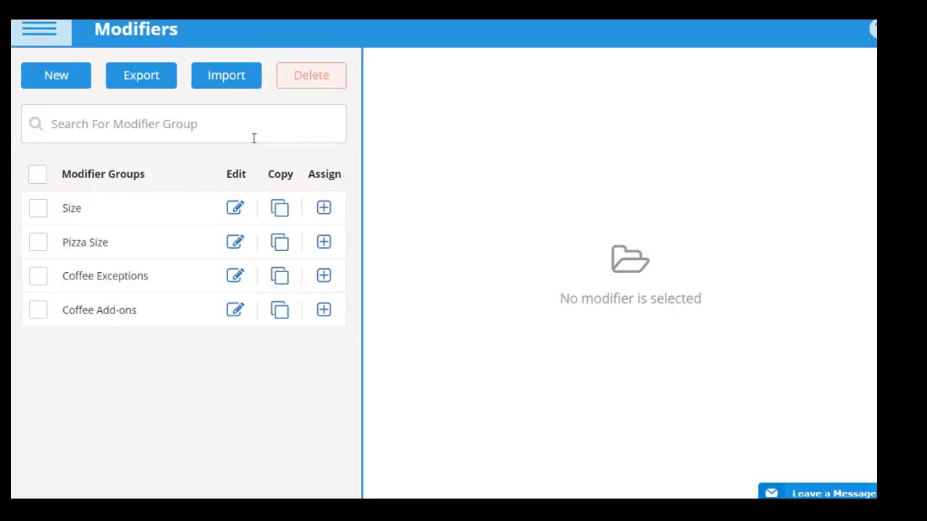
left_click(65, 86)
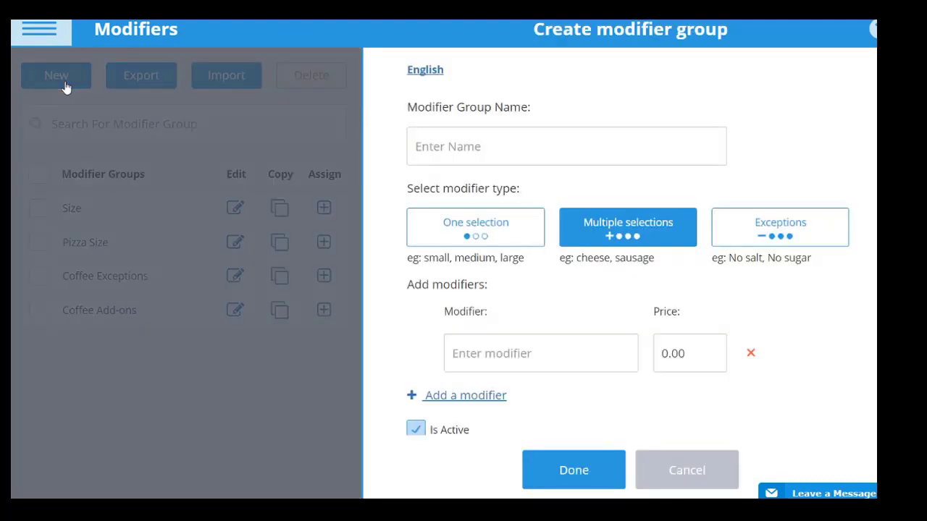
left_click(439, 147)
type("Panca")
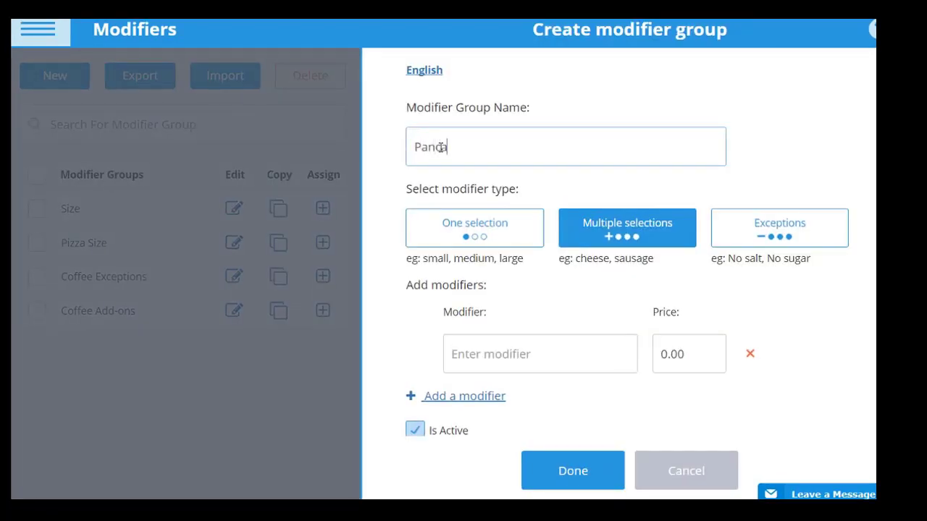
type("ke Add-ons")
left_click(466, 358)
type("Maple Syrup")
left_click(465, 397)
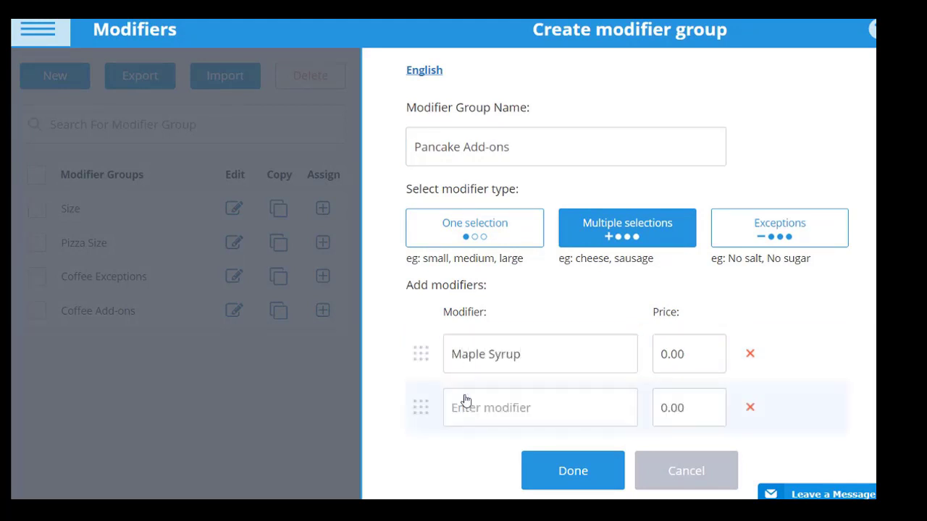
left_click(467, 403)
type("Sugar")
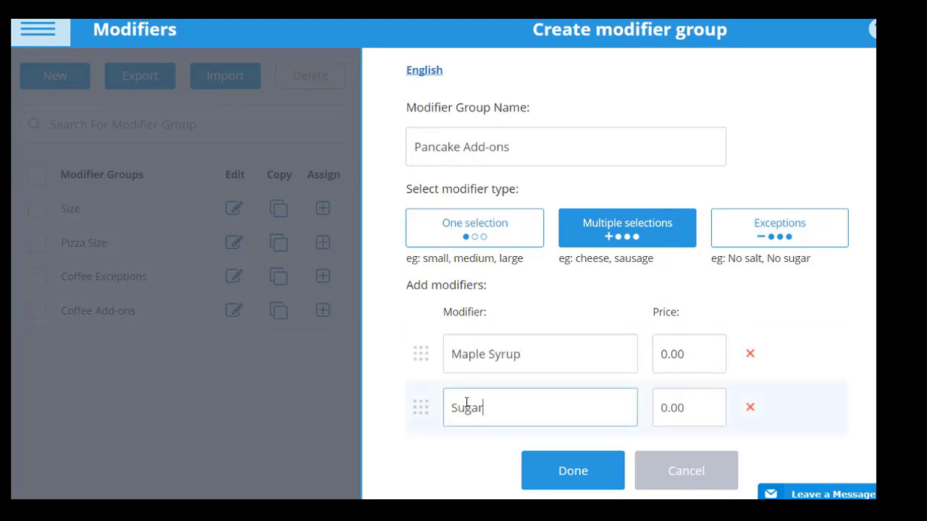
left_click(572, 469)
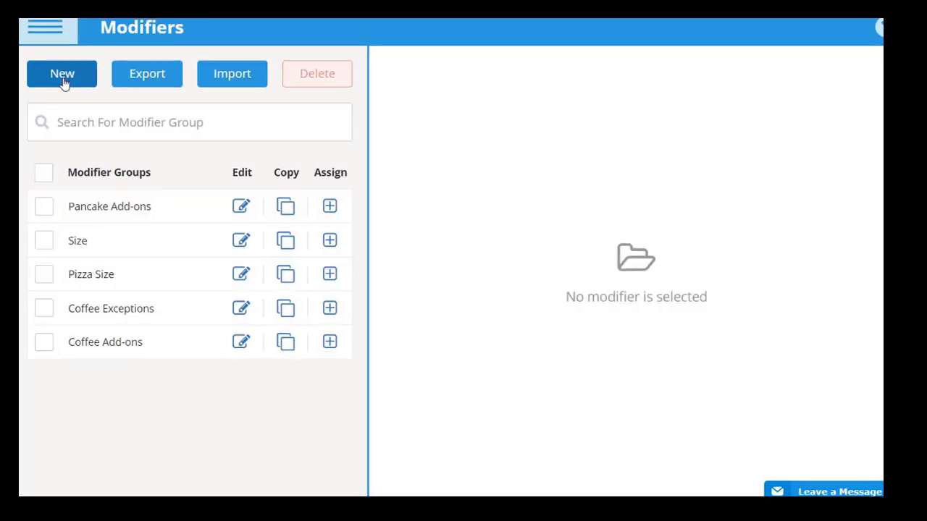
Step: Create the one-selection group 'Pancake Amount' with modifiers 3 (default) and 6 priced at 2.00
left_click(63, 82)
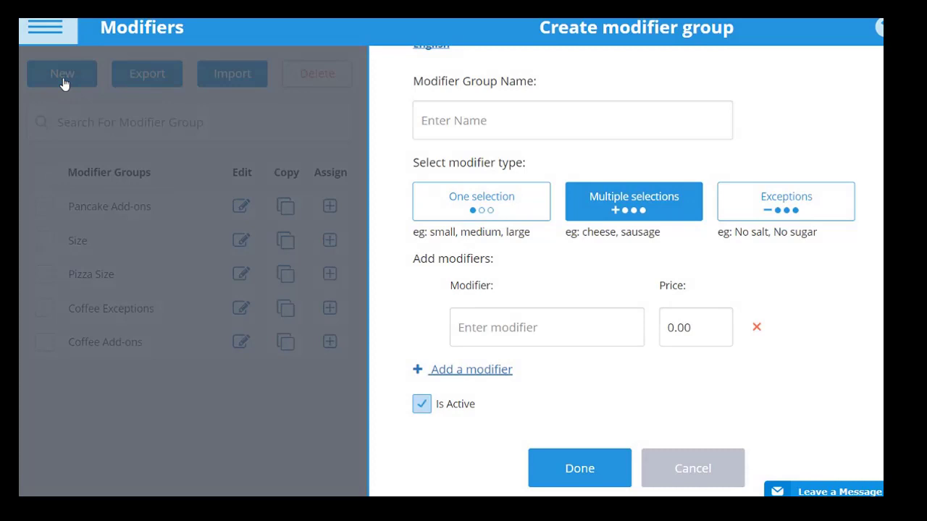
left_click(476, 200)
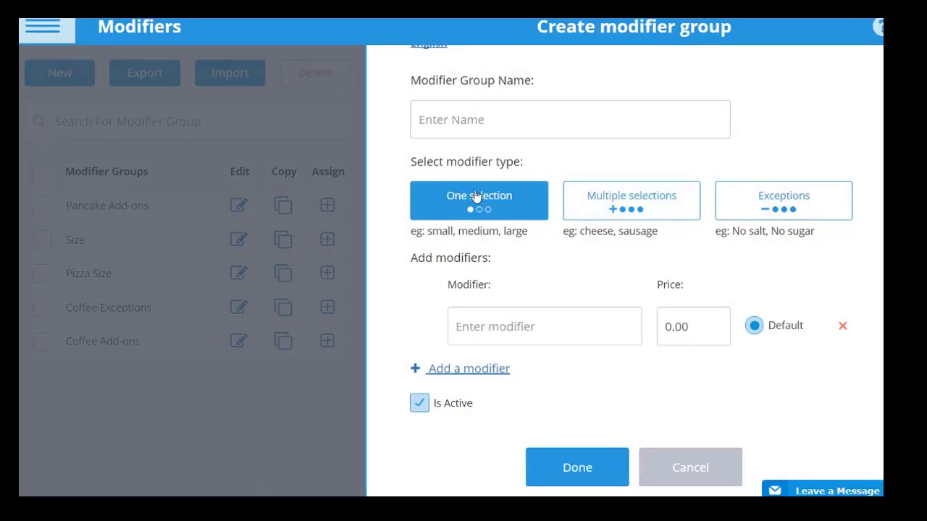
left_click(481, 132)
type("Pancake Amount")
left_click(502, 324)
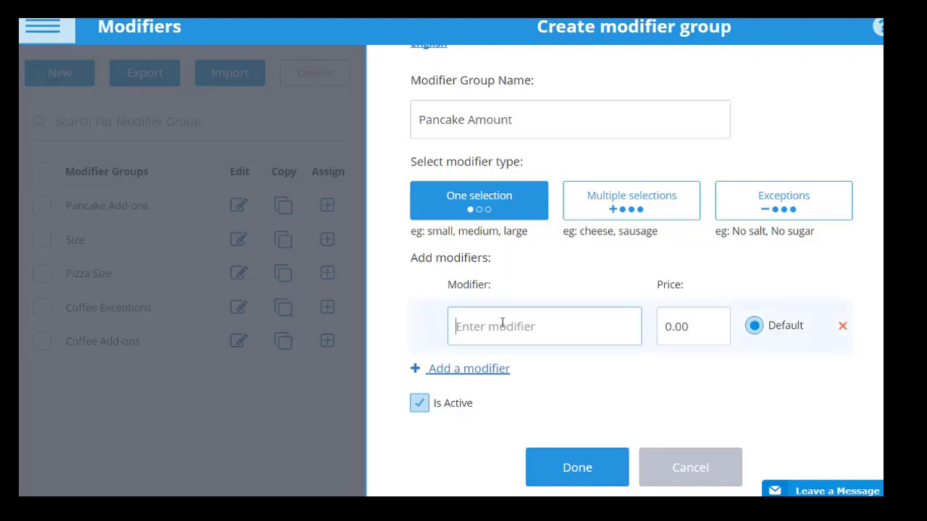
type("3")
left_click(475, 370)
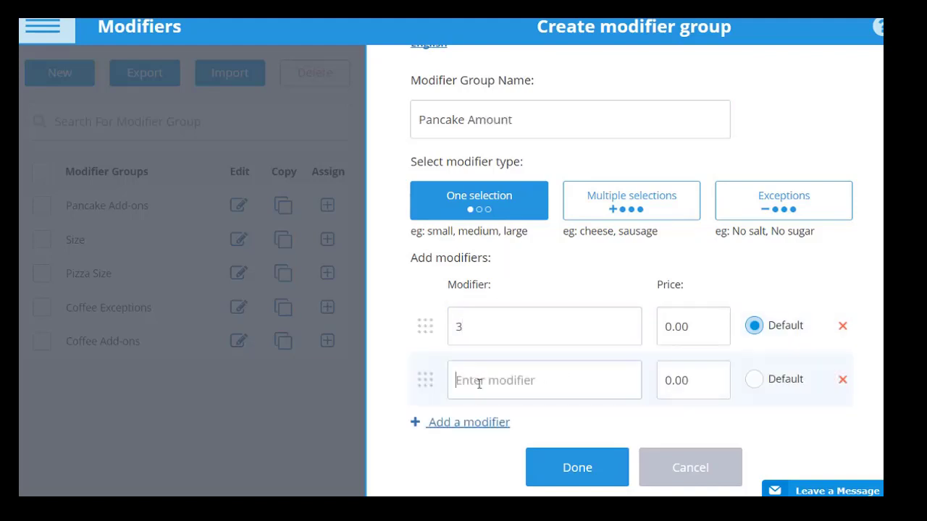
type("6")
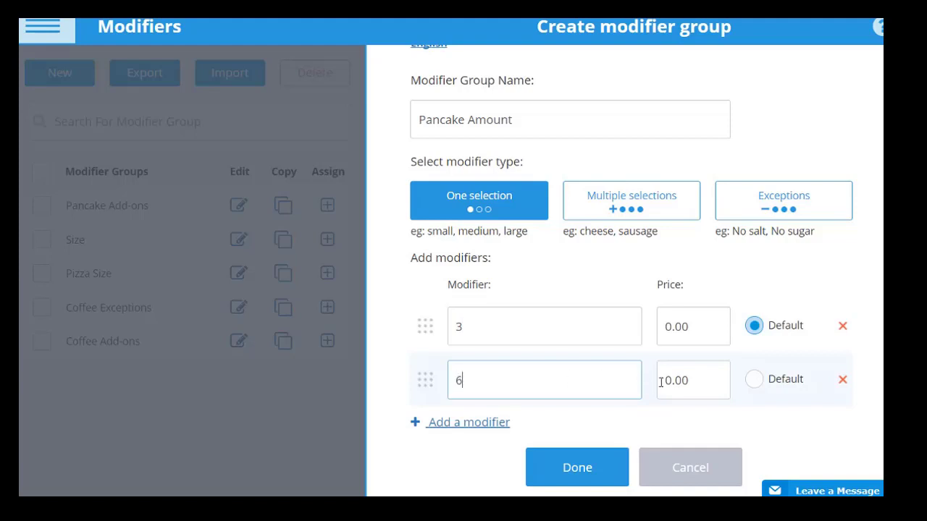
left_click(695, 378)
type("2")
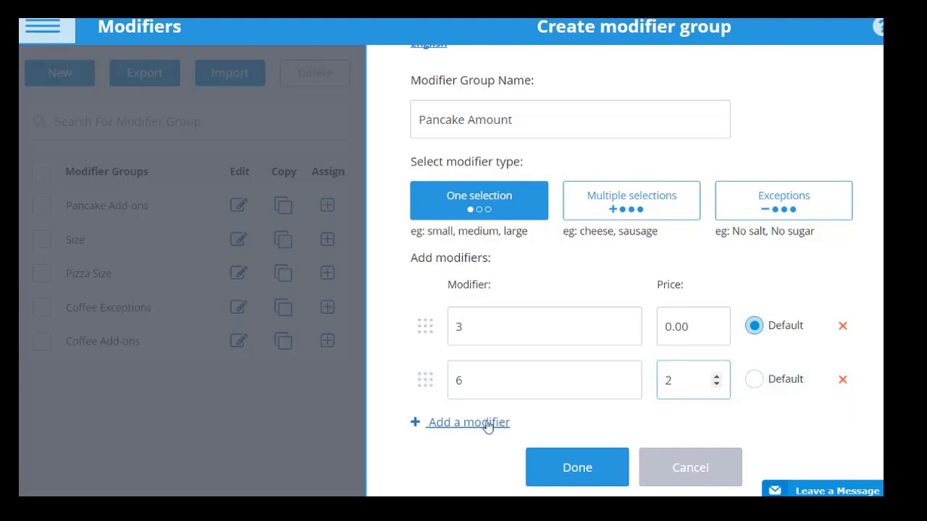
left_click(563, 467)
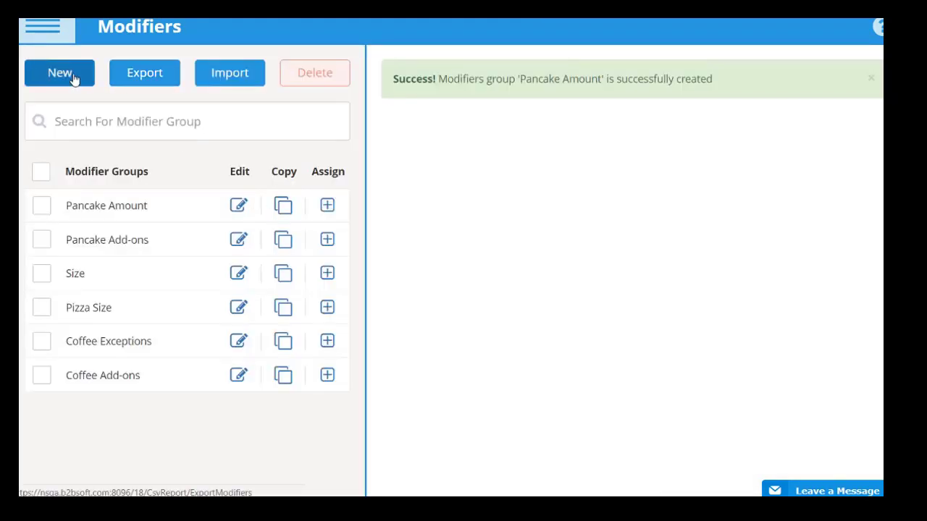
Step: Create the Exceptions group 'Pancake Exceptions' with Maple Syrup at -.50 and Sugar at 0.00
left_click(73, 76)
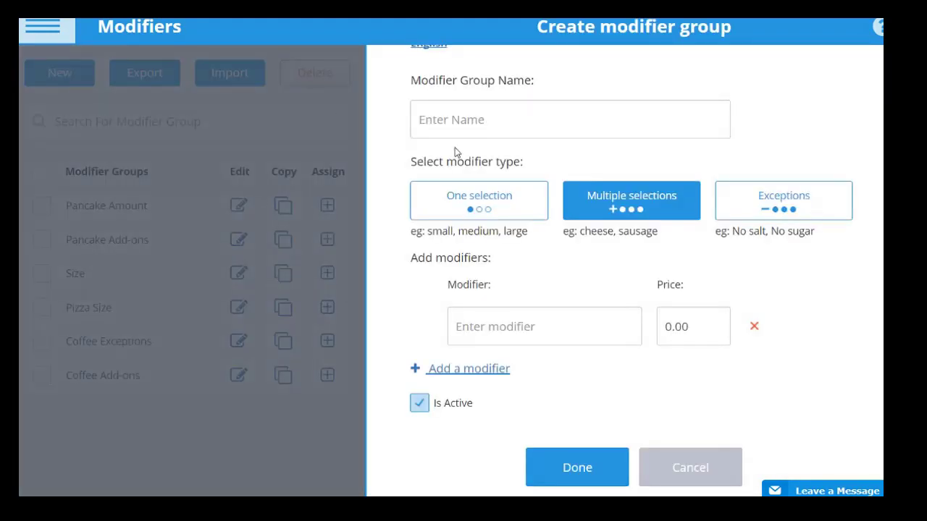
left_click(757, 206)
left_click(571, 113)
type("Pancake Exceptions")
left_click(482, 326)
type("Maple Syrup")
left_click(469, 369)
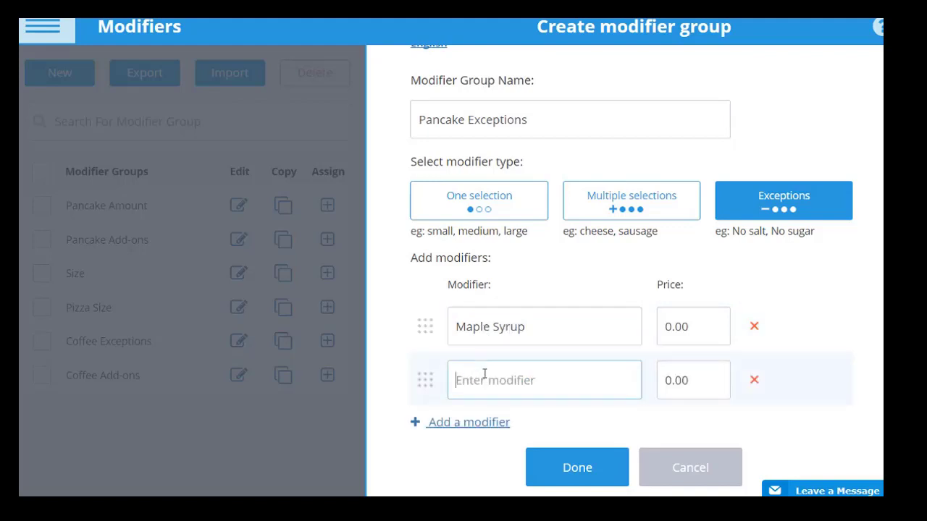
type("Sugar")
left_click(691, 329)
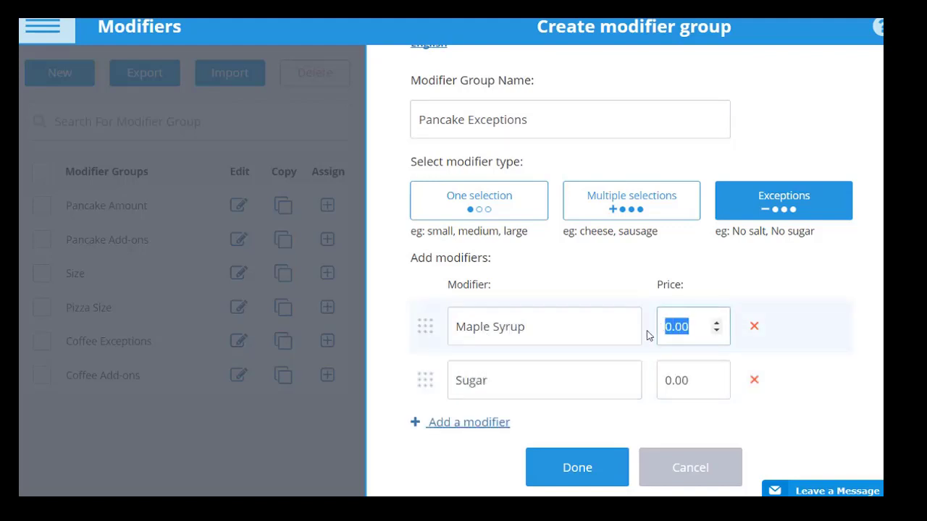
type("-.50")
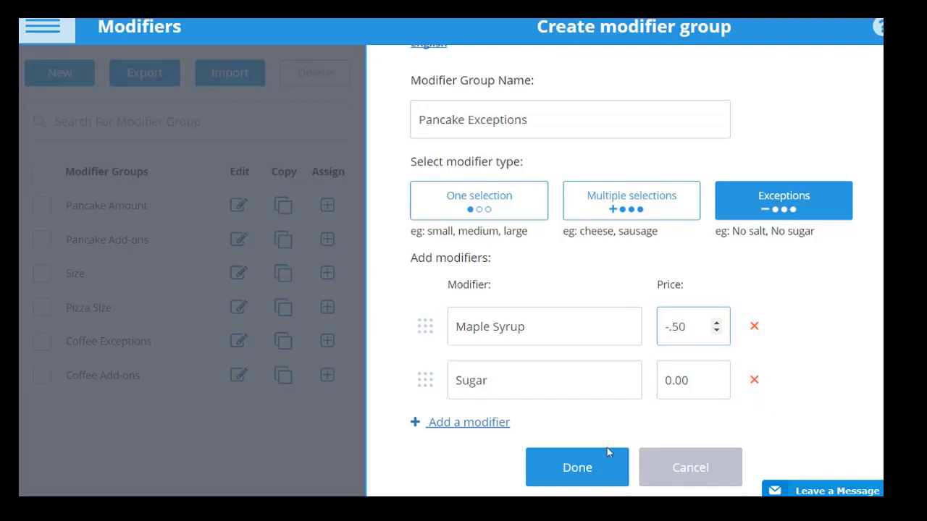
left_click(595, 466)
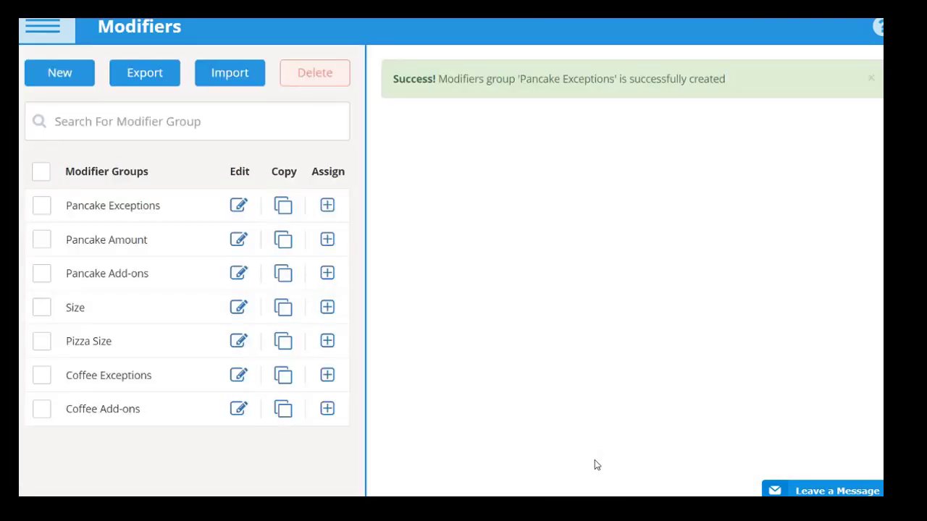
Step: Fill a new ingredient form: 'Baking powder', UOM Cup (cp), conversion number 8.1, stock unit Box
left_click(47, 30)
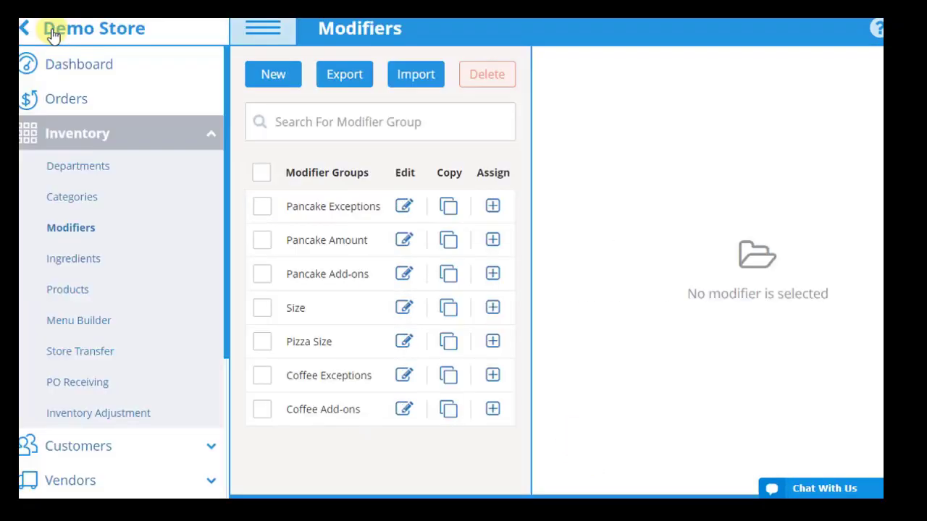
left_click(75, 259)
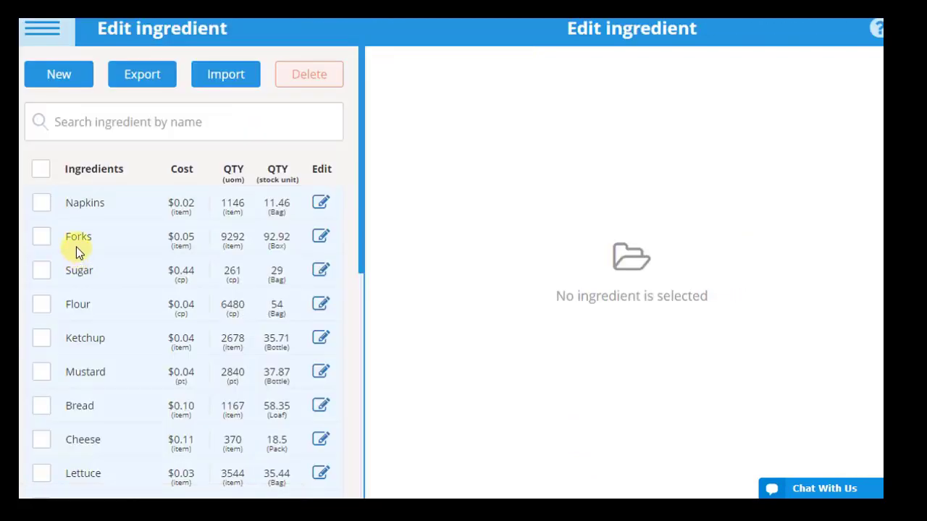
left_click(58, 76)
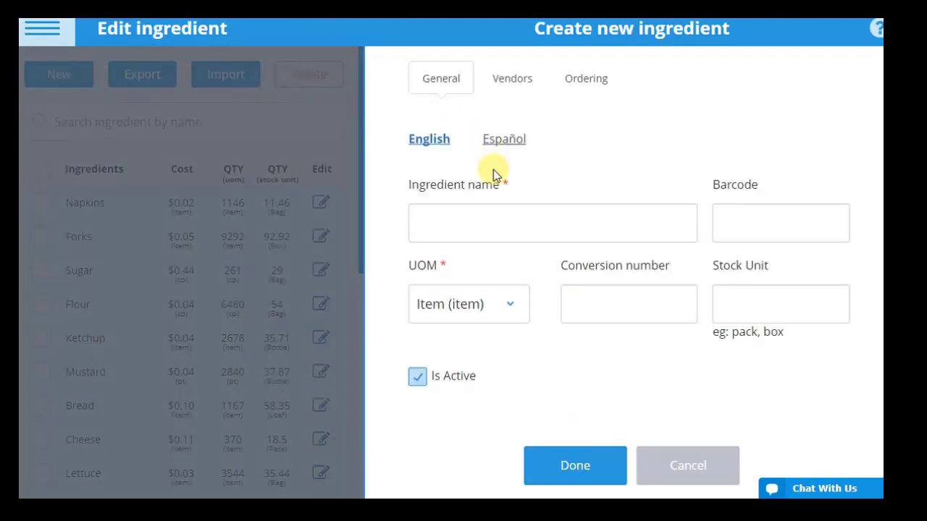
left_click(504, 228)
type("Baking po")
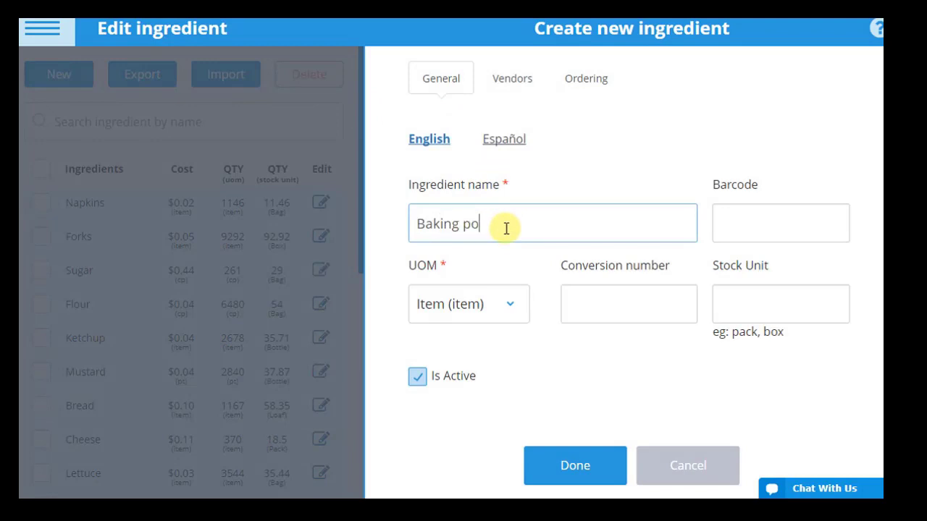
type("wder")
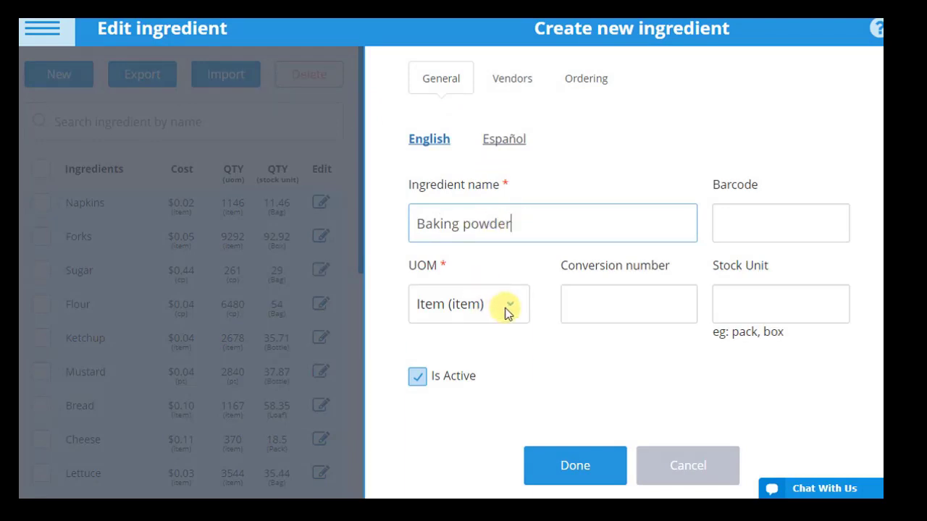
left_click(507, 308)
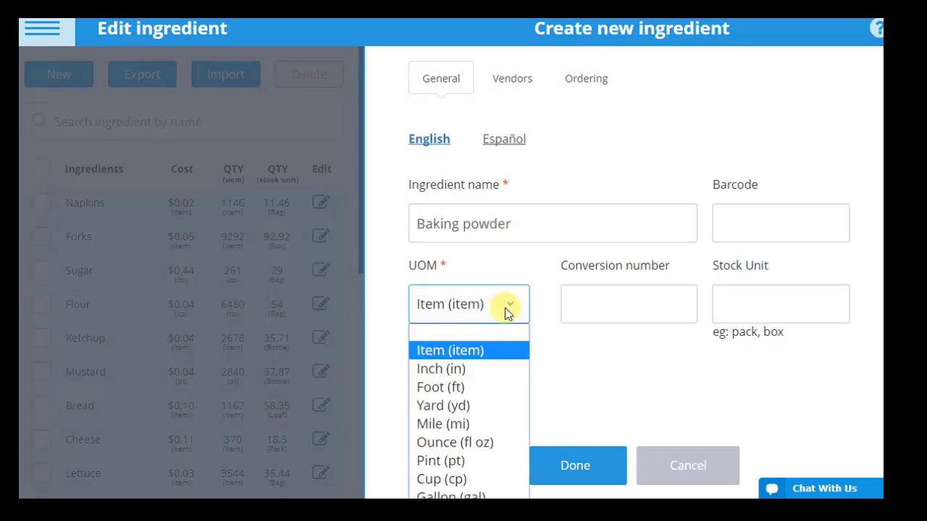
left_click(483, 480)
left_click(610, 305)
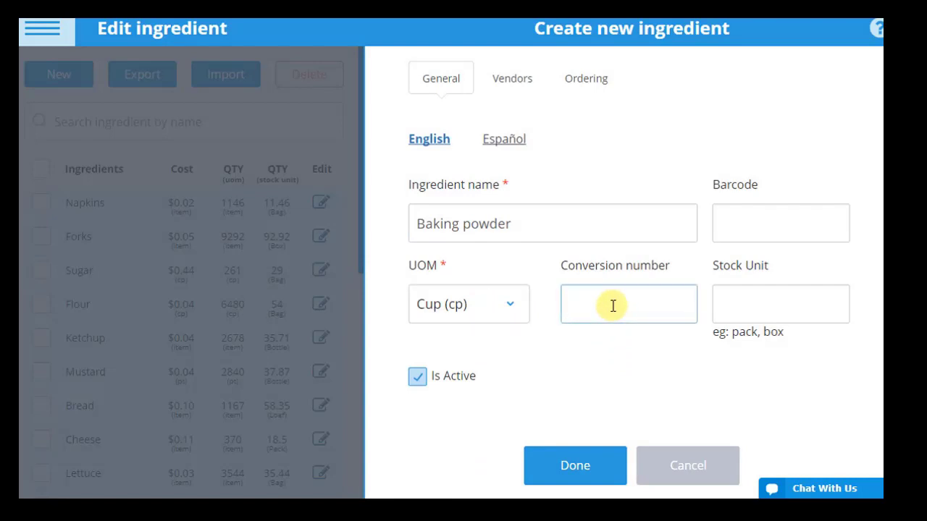
type("8.1")
left_click(741, 303)
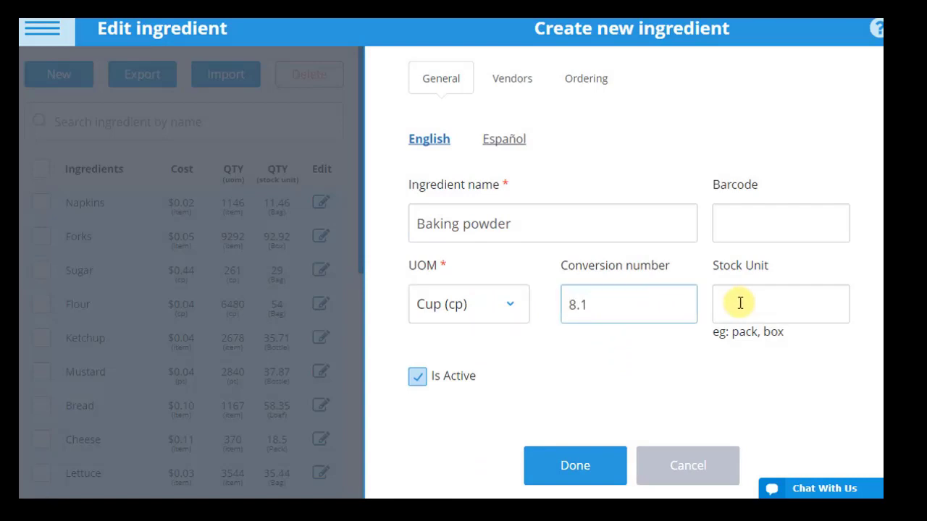
type("Box")
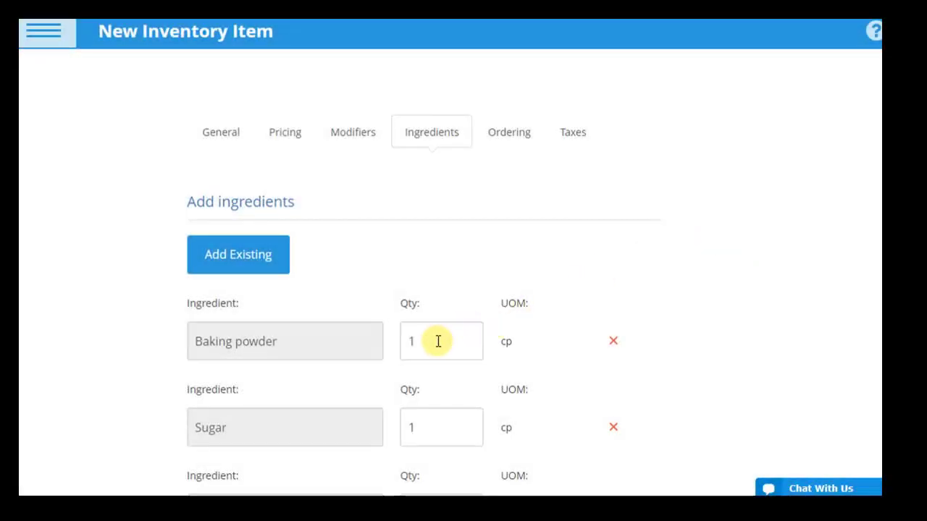
Step: Change the ingredient quantities to .58 cp baking powder, .06 cp sugar and 1.5 cp flour
left_click_drag(438, 341, 396, 341)
key("BackSpace")
type(".58")
left_click_drag(452, 427, 404, 427)
type(".06")
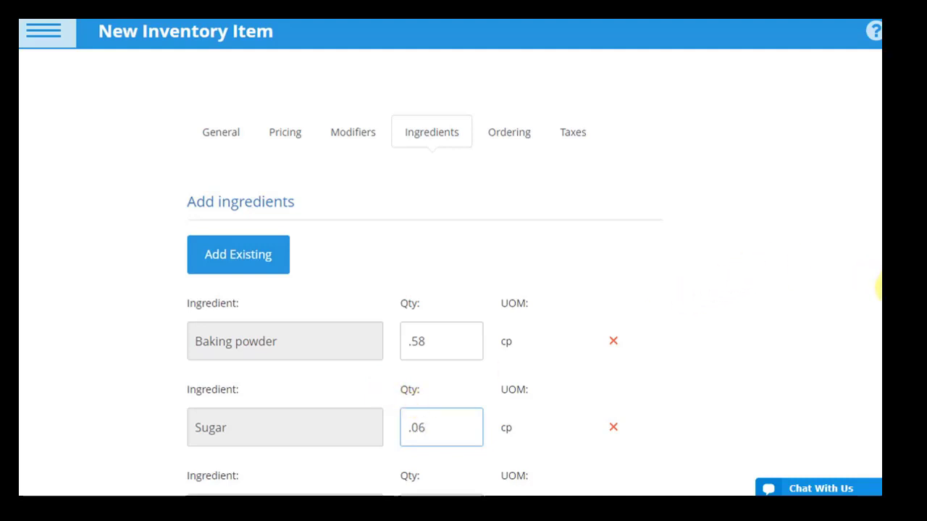
scroll(878, 355, "down", 1)
scroll(878, 358, "down", 1)
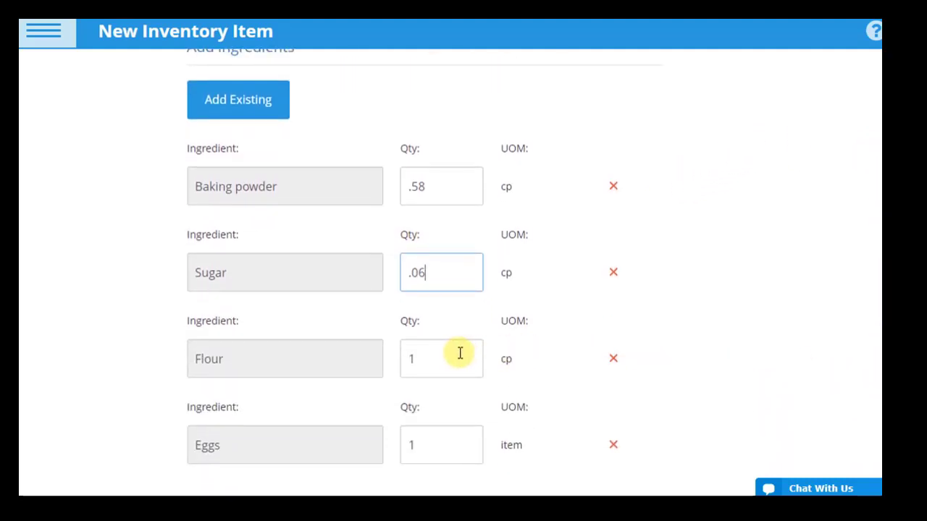
left_click(431, 356)
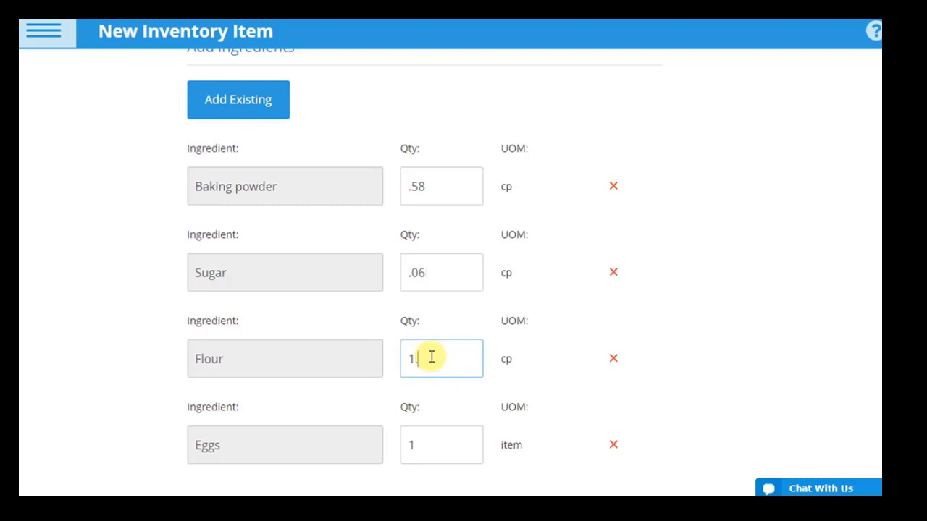
type(".5")
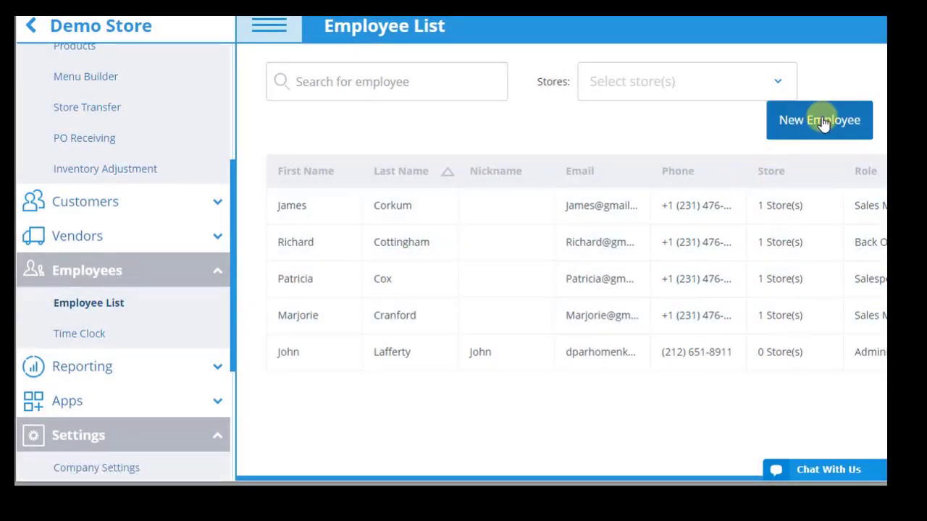
Step: Keep Sales Manager as the employee's role and restrict them to Store 2
left_click(702, 211)
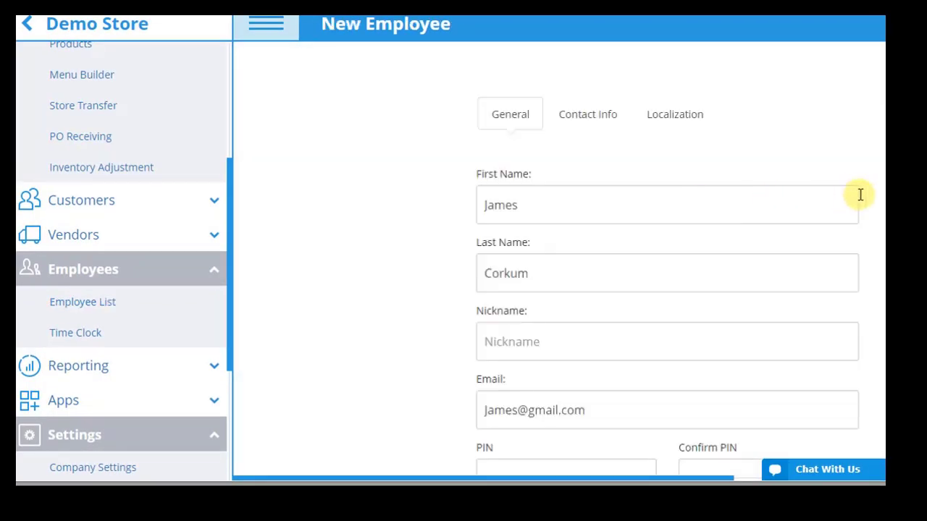
left_click_drag(883, 185, 880, 376)
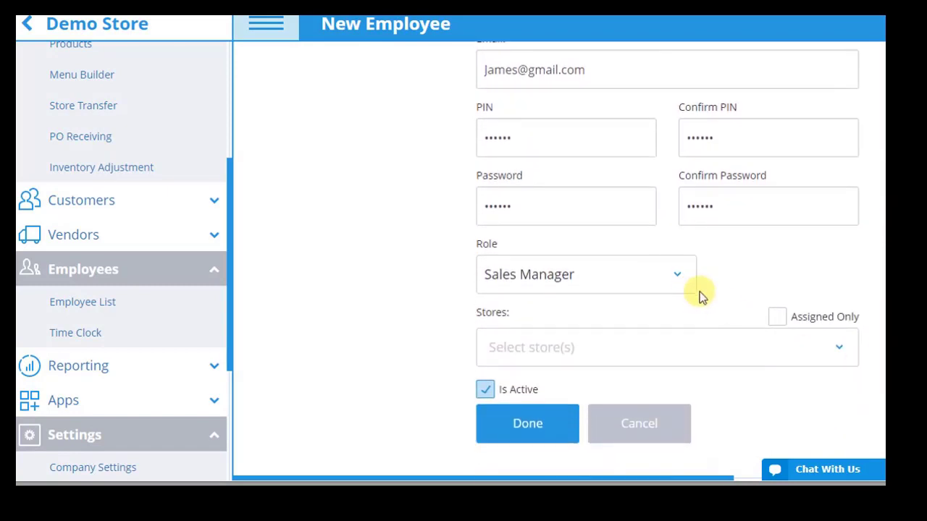
left_click(679, 278)
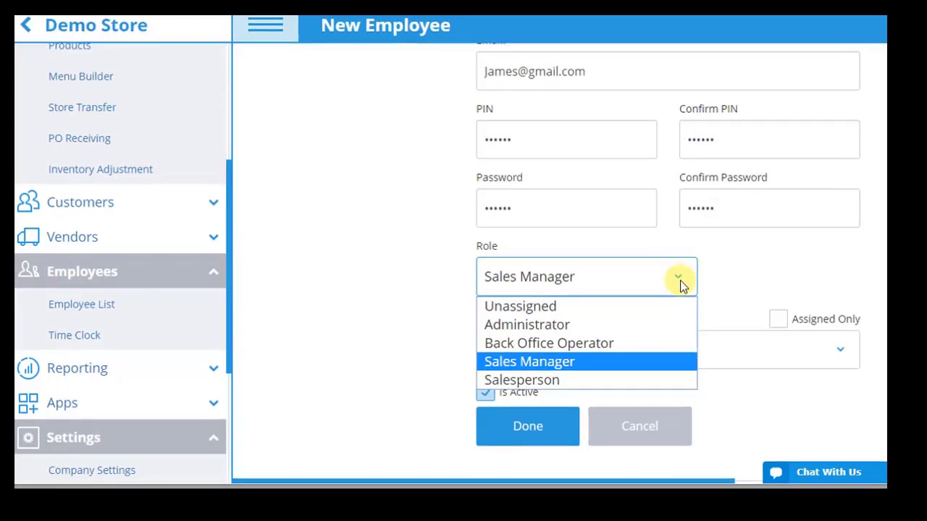
left_click(757, 281)
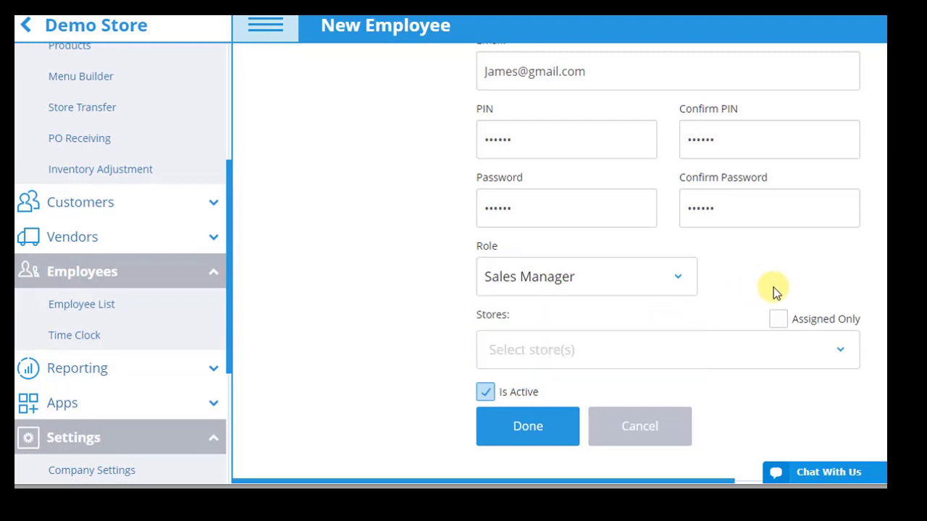
left_click(778, 320)
left_click(836, 347)
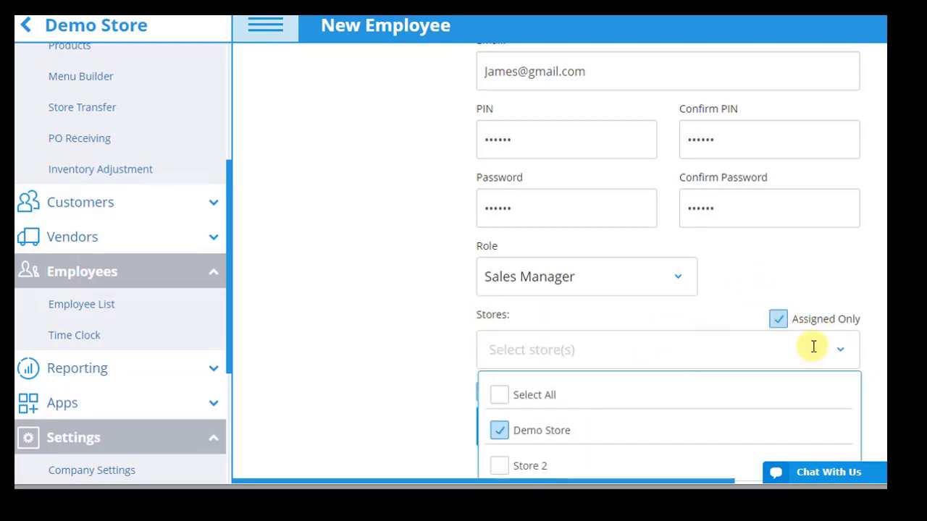
scroll(670, 262, "down", 1)
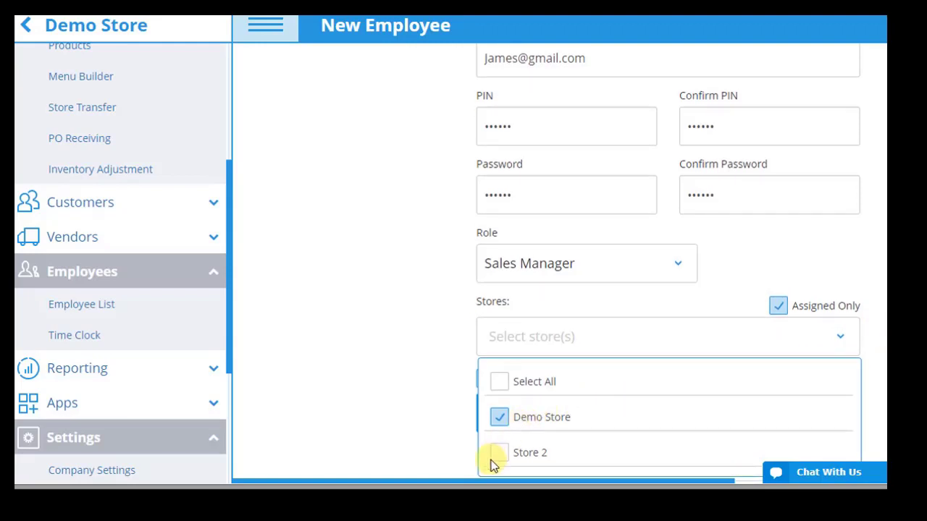
left_click(499, 418)
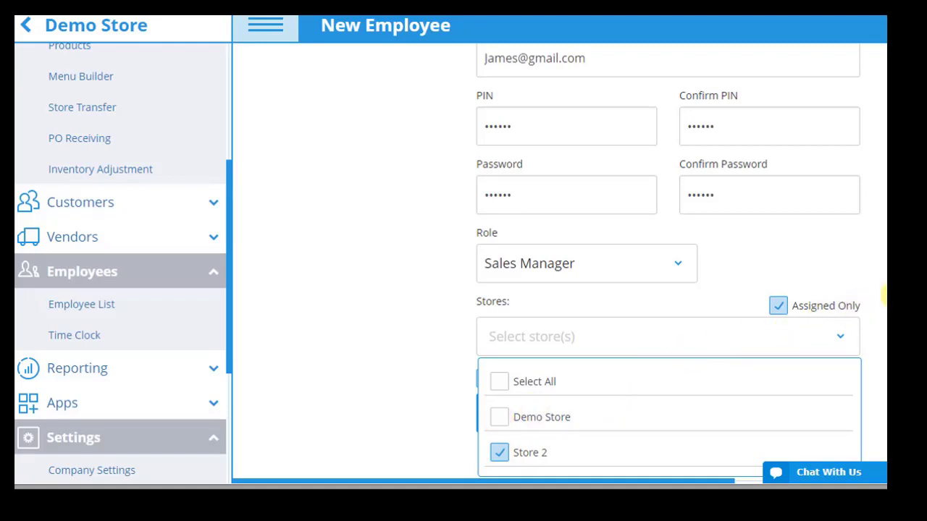
scroll(869, 218, "up", 5)
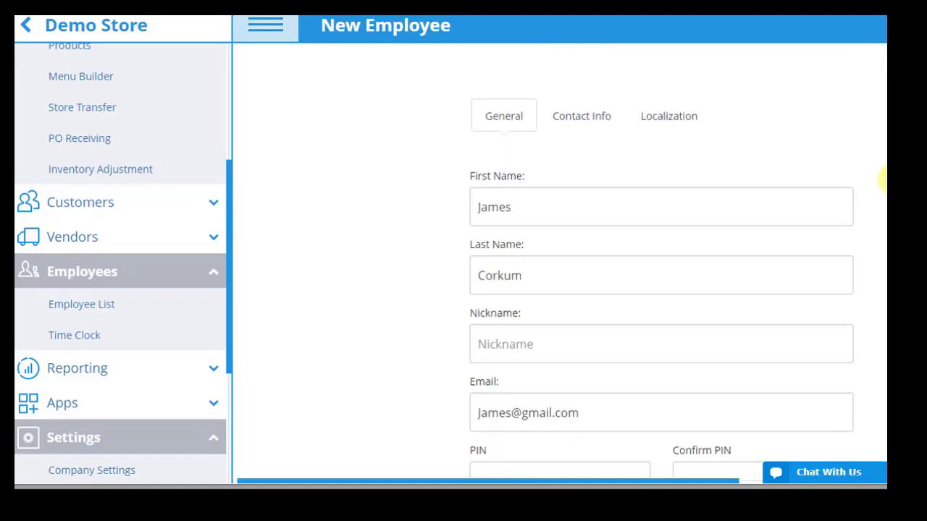
Step: Set the employee's POS language to English and save the employee
left_click(575, 120)
left_click(673, 123)
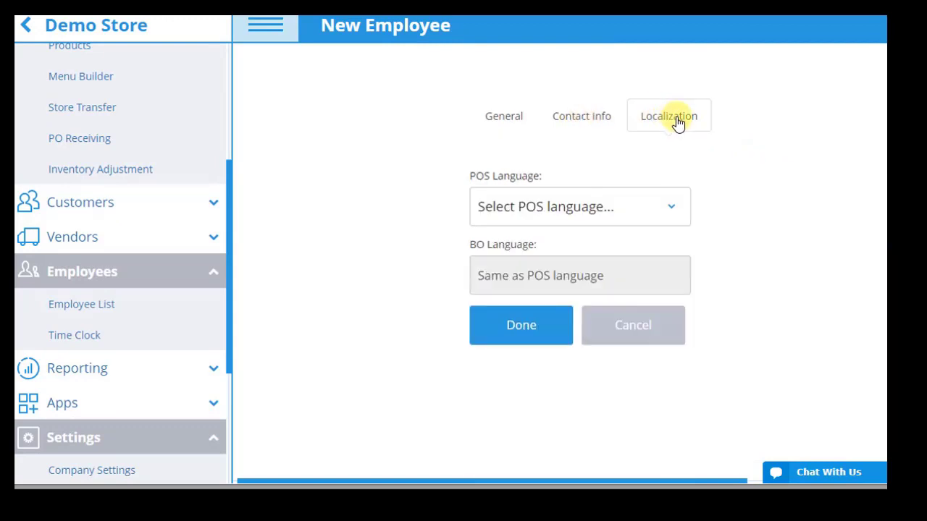
left_click(666, 214)
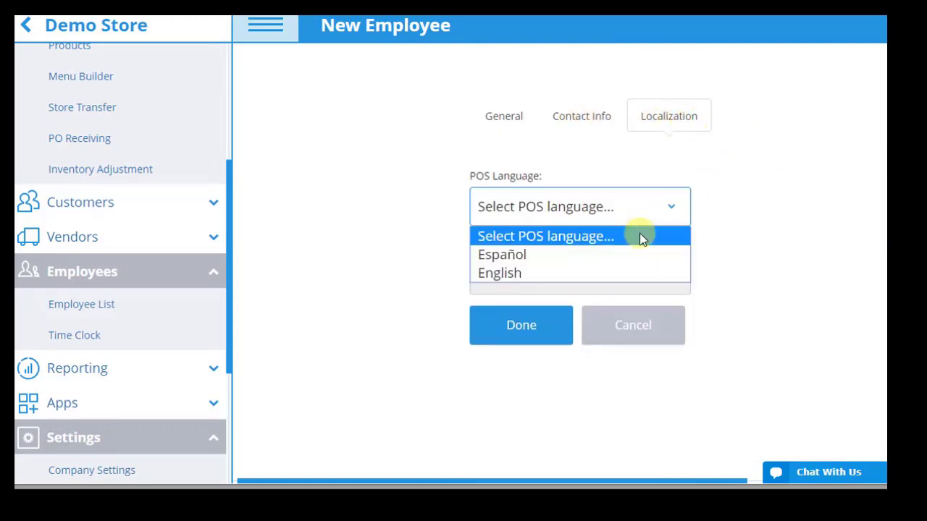
left_click(547, 273)
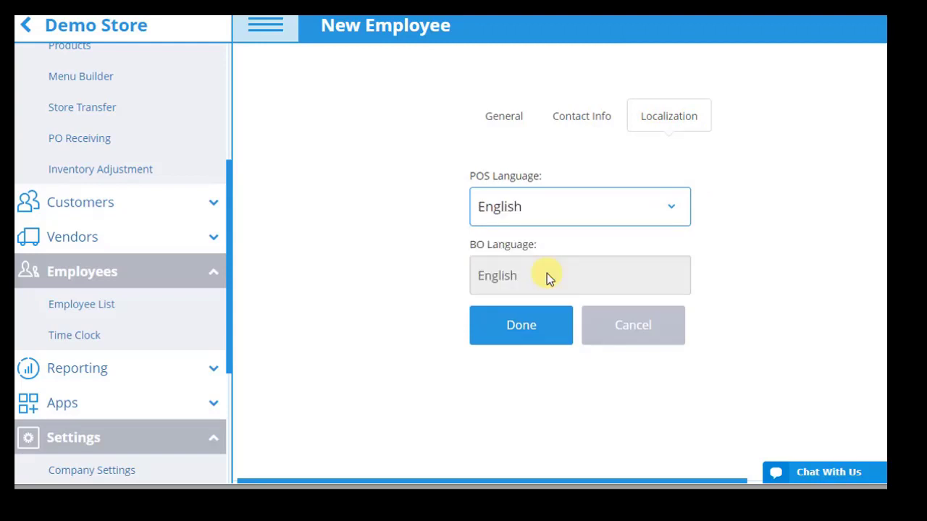
left_click(537, 338)
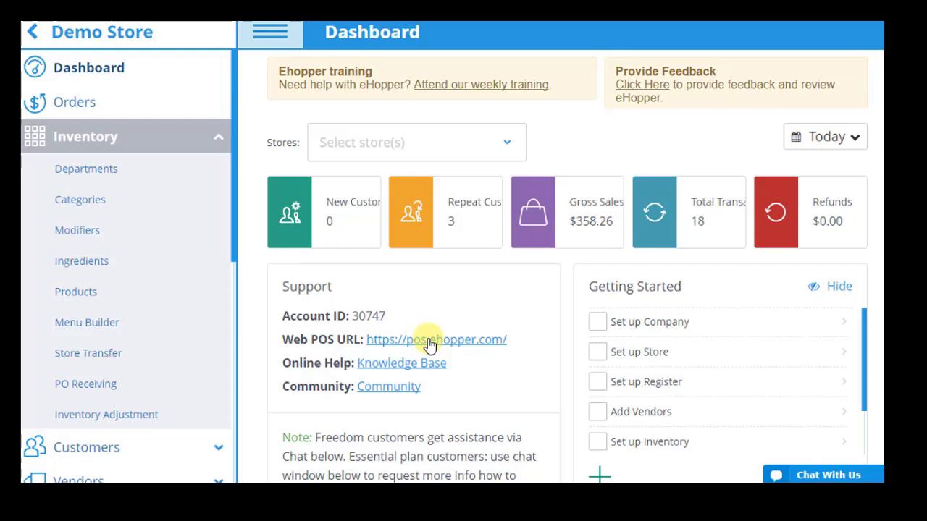
Step: Open the Web POS terminal and enter the store's account ID
left_click(430, 344)
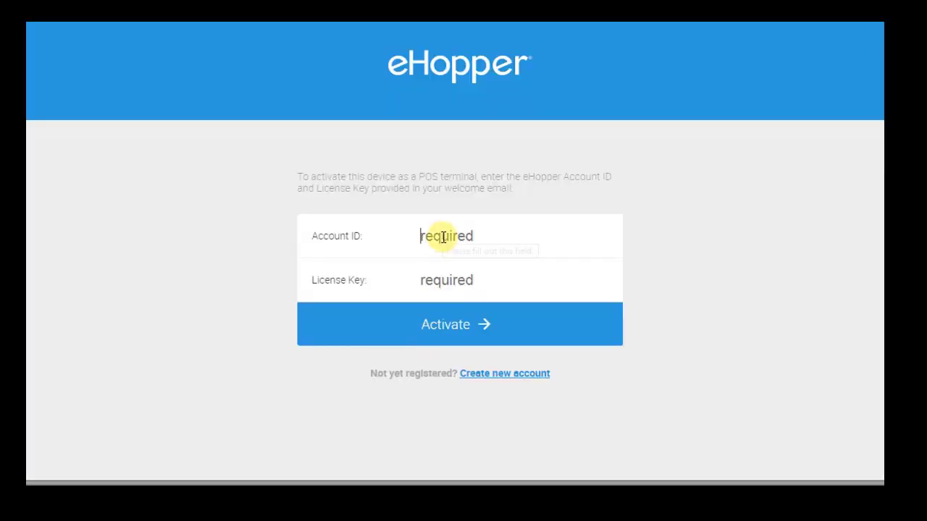
type("3")
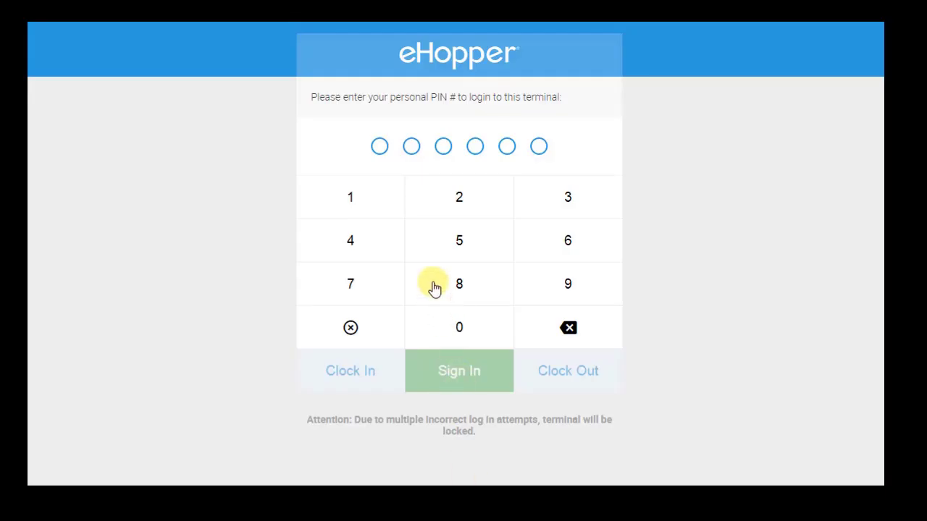
Step: Enter the employee's PIN and clock in
left_click(456, 199)
left_click(453, 197)
left_click(348, 197)
left_click(565, 199)
left_click(487, 239)
left_click(484, 240)
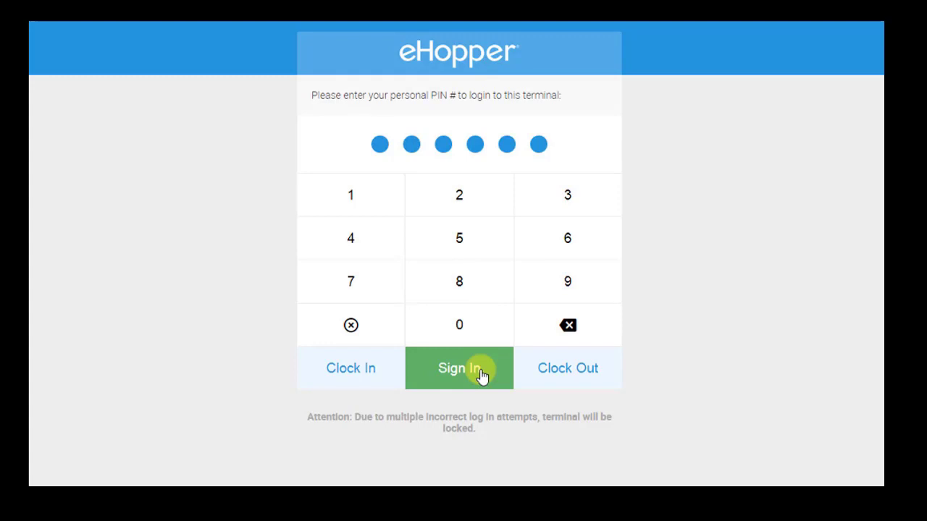
left_click(355, 373)
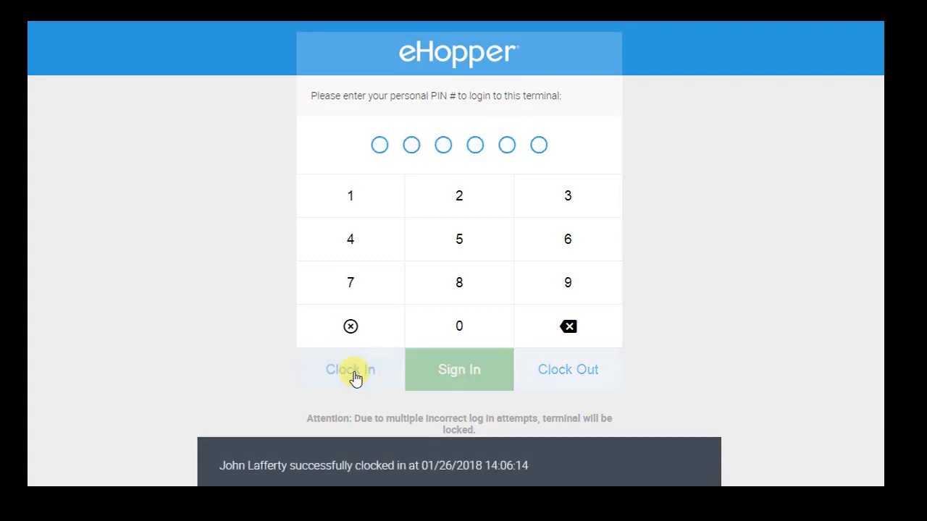
Step: Enter the PIN again and sign in to the terminal
left_click(460, 197)
left_click(460, 196)
left_click(367, 201)
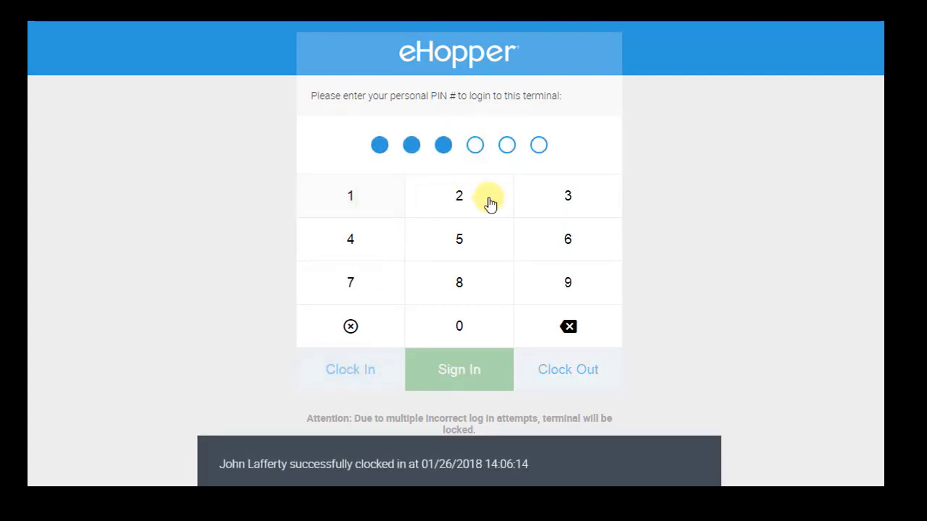
left_click(555, 203)
left_click(520, 209)
left_click(459, 238)
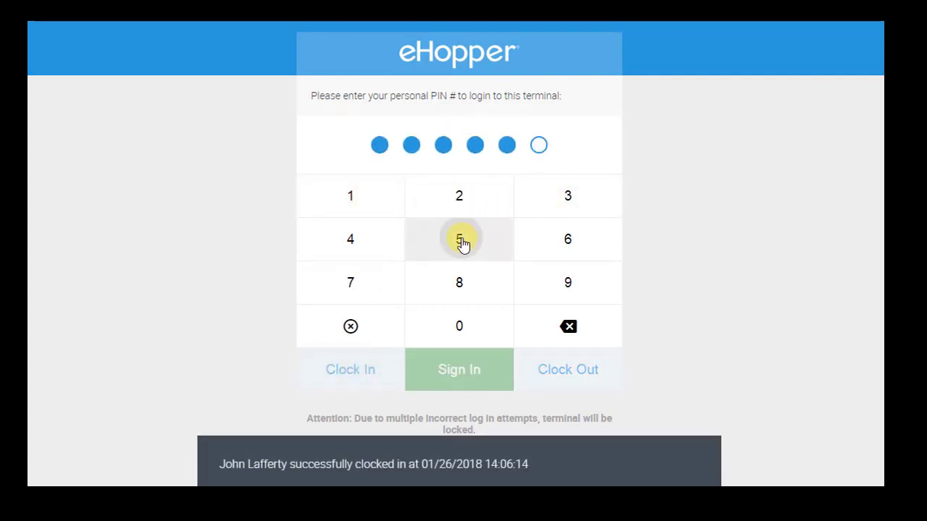
left_click(448, 371)
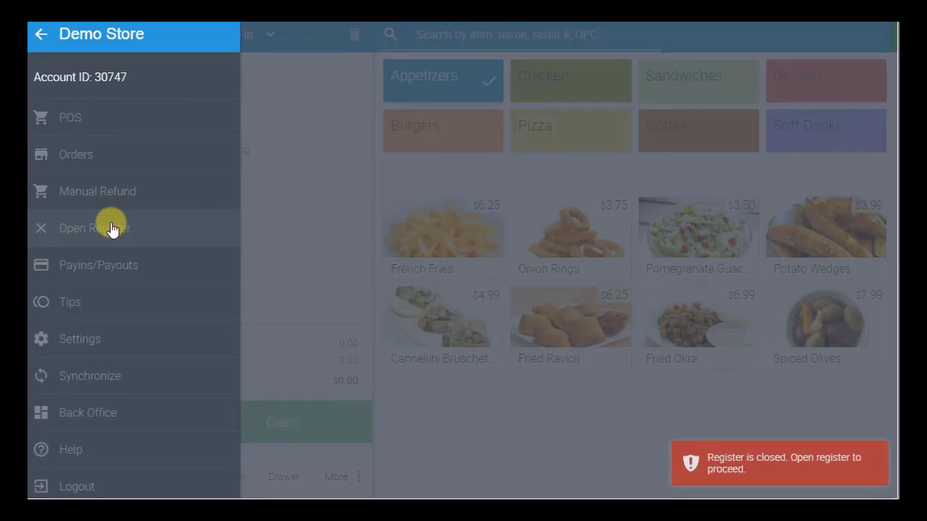
Step: Open the cash register with $500.00 opening cash, then sync the terminal with the back office
left_click(111, 226)
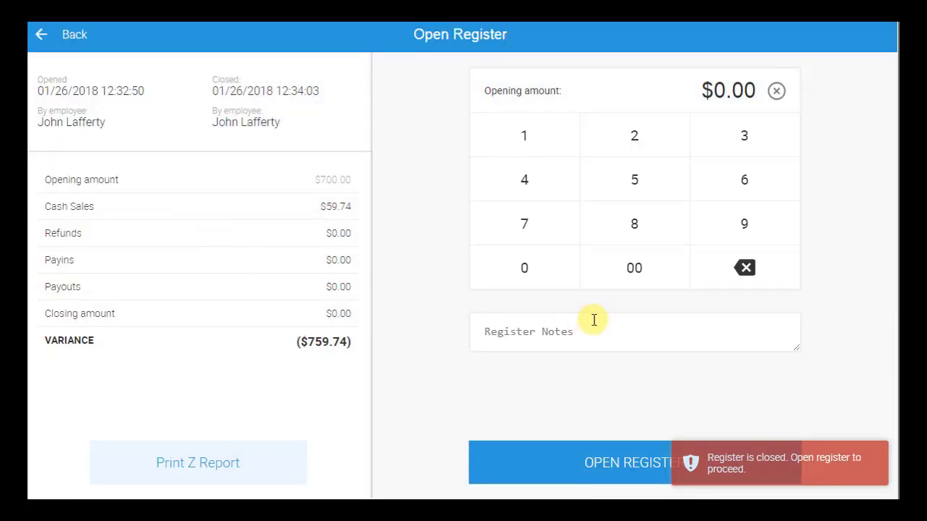
left_click(632, 185)
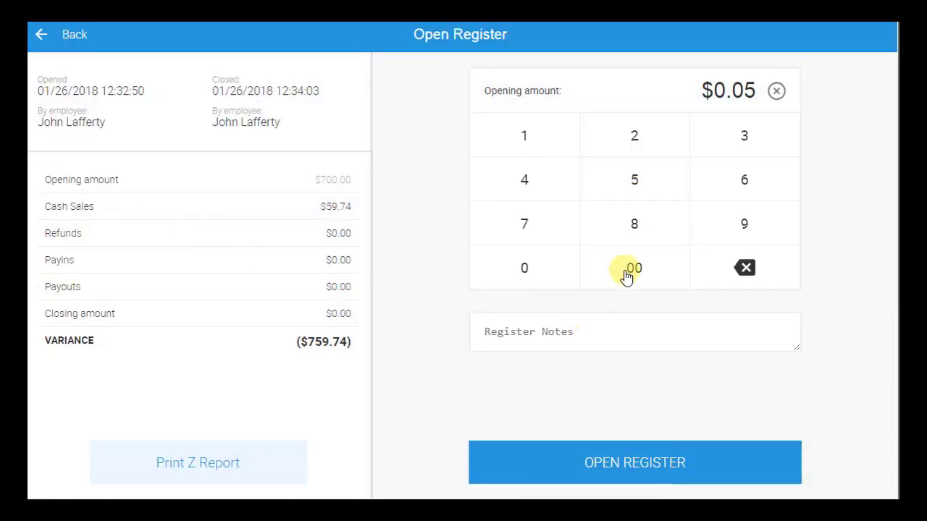
left_click(625, 275)
left_click(561, 279)
left_click(558, 276)
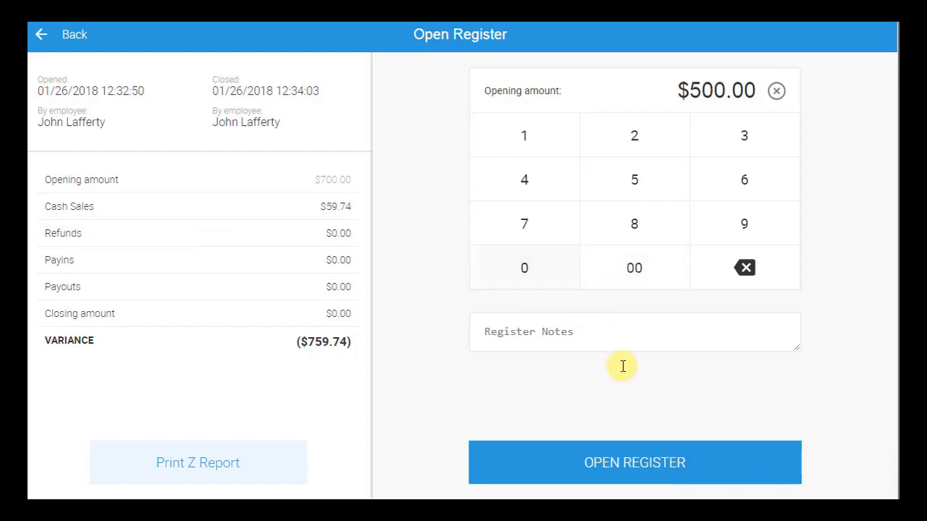
left_click(627, 464)
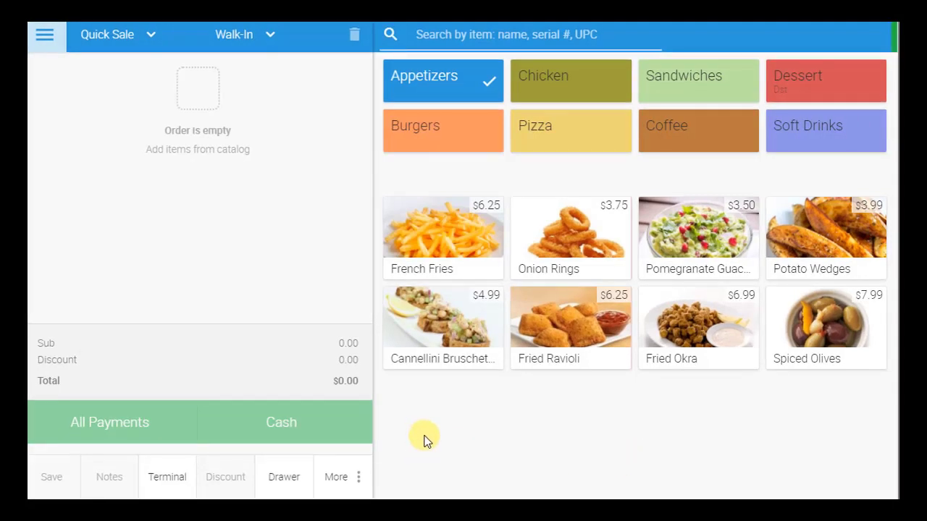
left_click(49, 42)
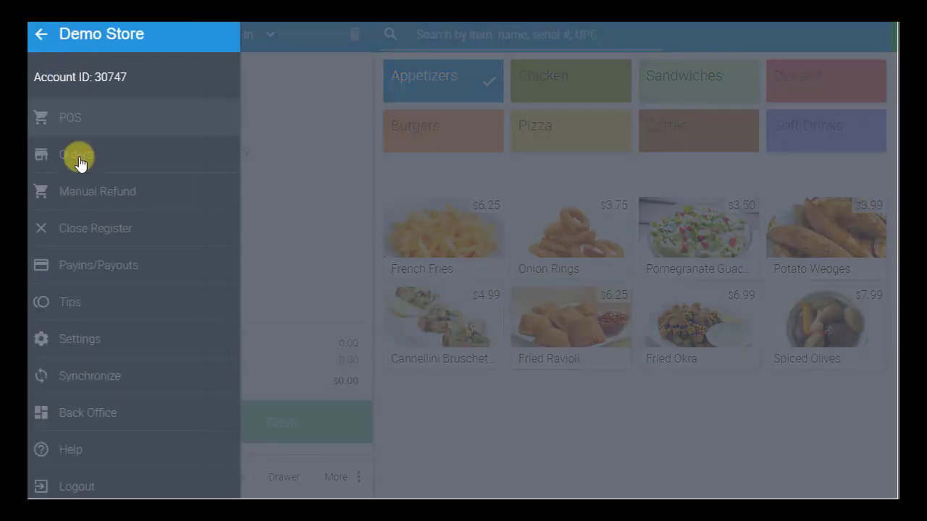
left_click(109, 374)
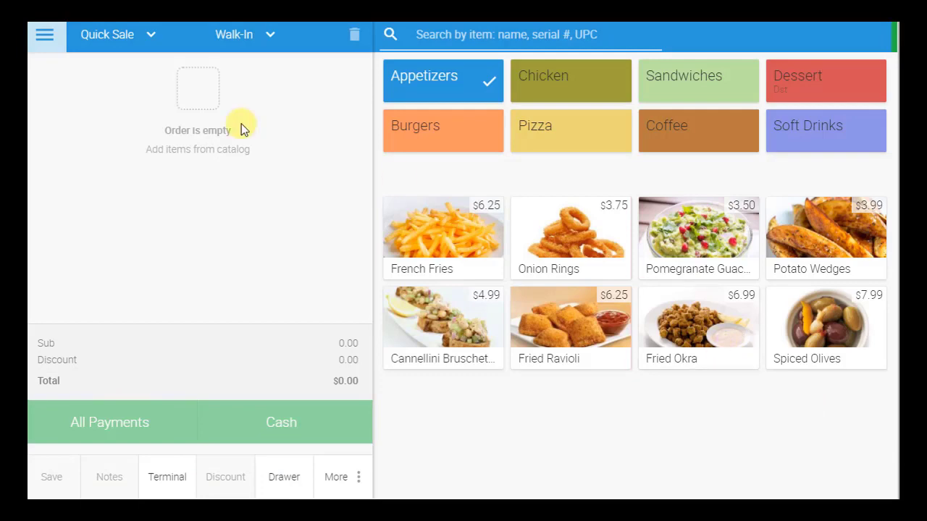
Step: Start a new customer and enter their first and last name, phone number and e-mail
left_click(268, 38)
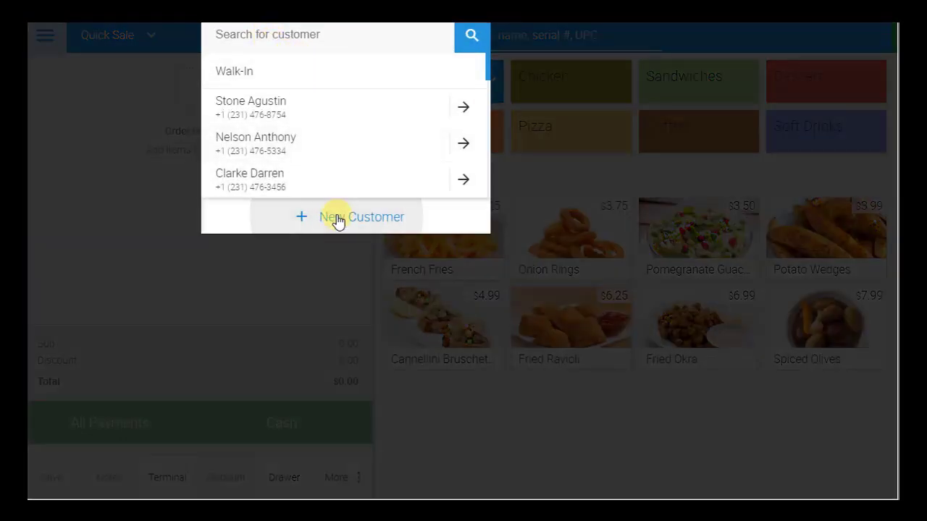
left_click(333, 217)
left_click(302, 226)
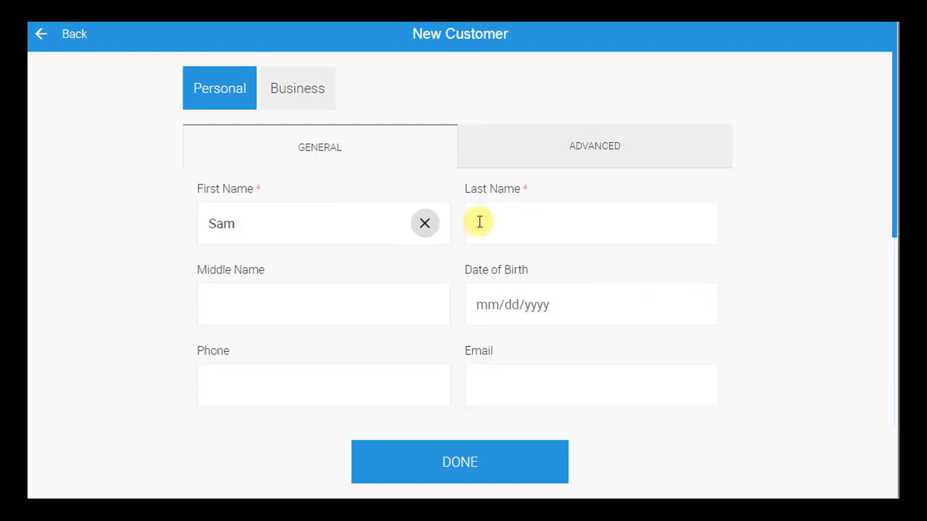
left_click(488, 221)
left_click(362, 383)
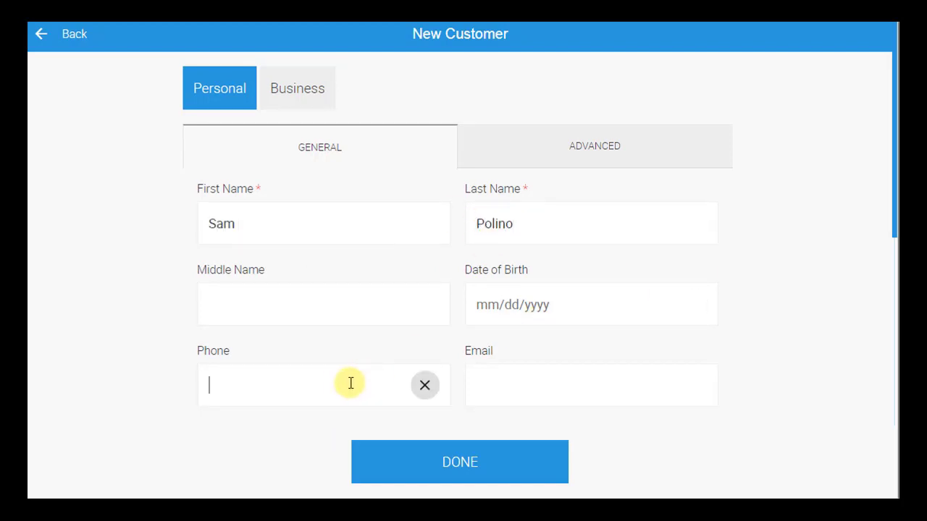
type("2638267")
left_click(526, 372)
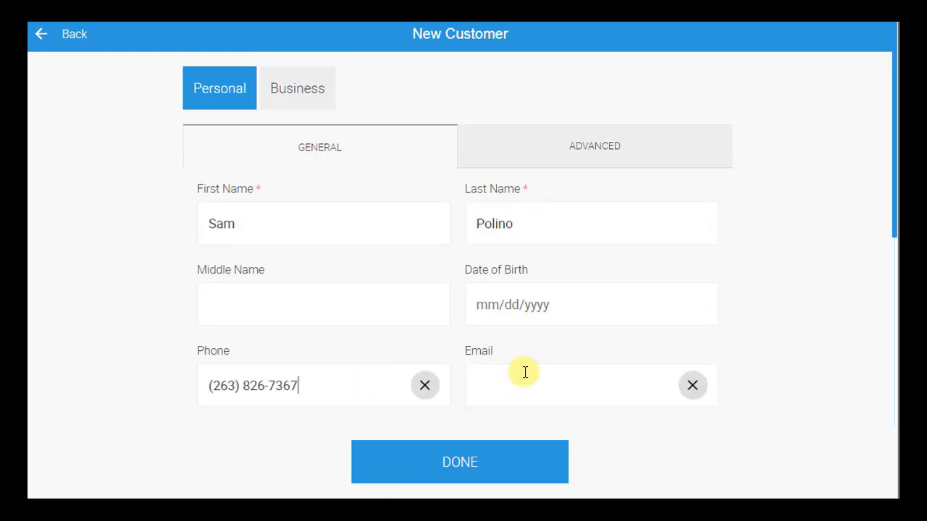
Step: Fill in the customer's street address, city and zip code, opt into marketing, and save
left_click_drag(894, 207, 894, 336)
left_click(339, 279)
left_click(319, 362)
type("Brooklyn")
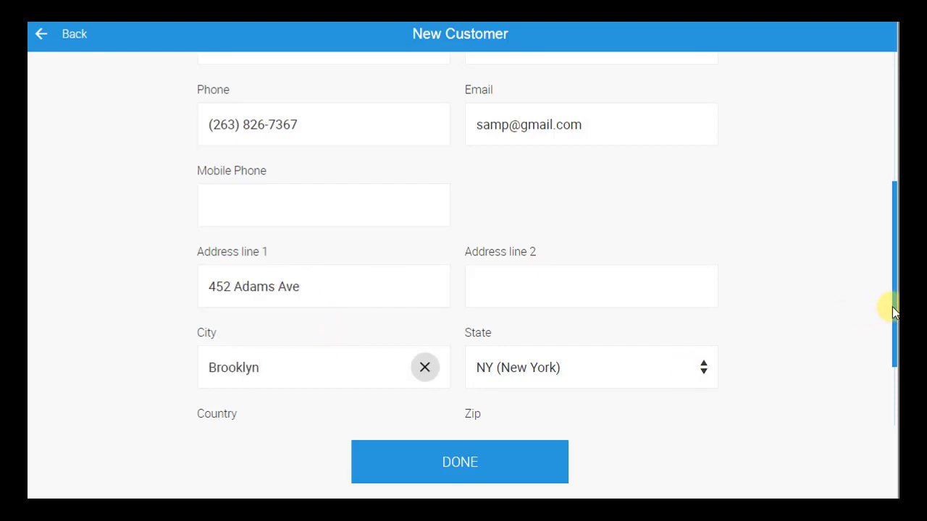
left_click_drag(886, 306, 826, 175)
left_click(524, 340)
type("21331")
left_click(208, 384)
left_click(311, 109)
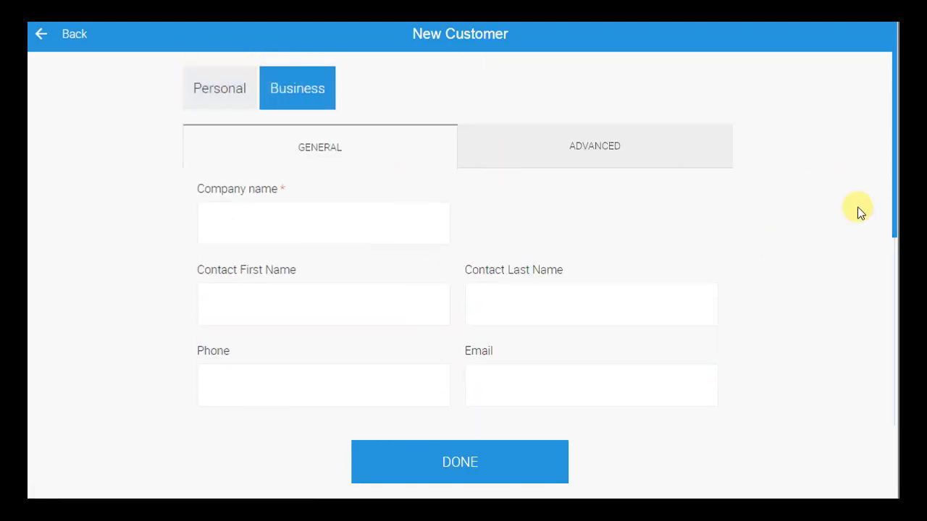
left_click_drag(894, 233, 894, 444)
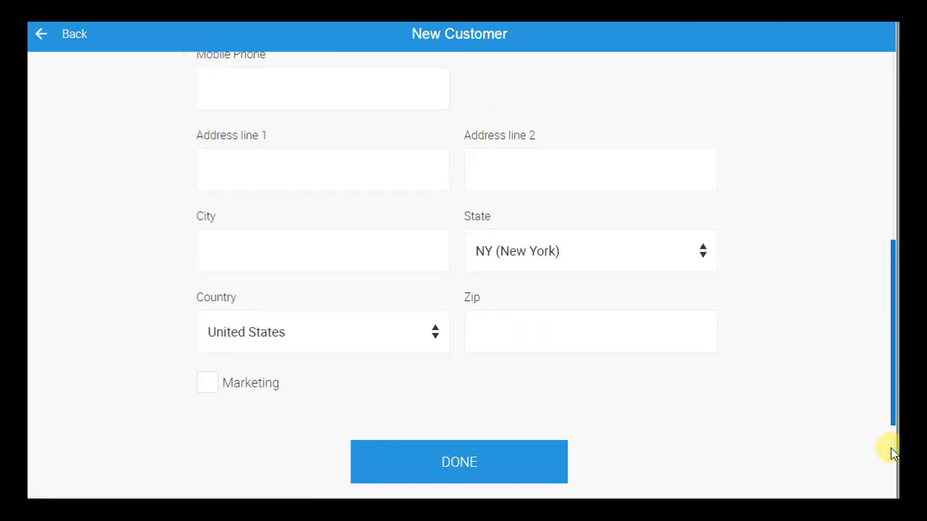
left_click(459, 472)
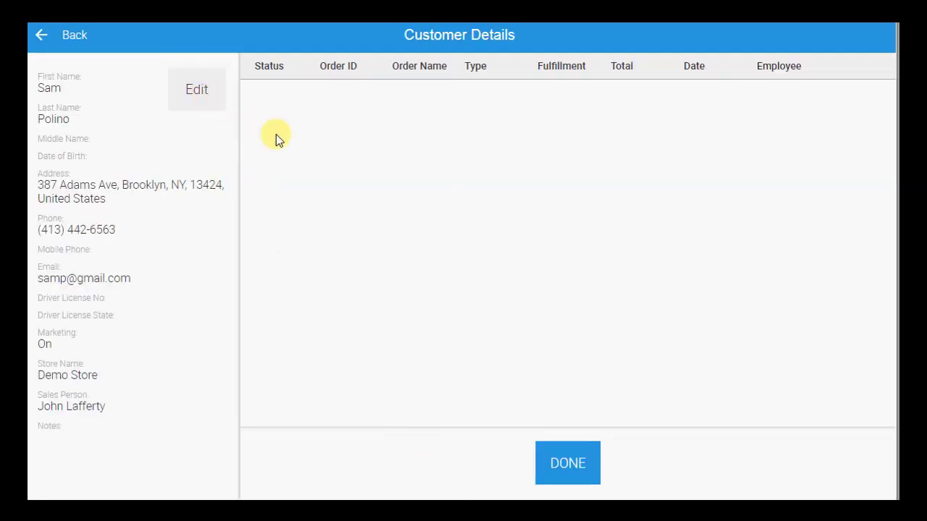
Step: Return to the sale and assign a customer found by name search
left_click(564, 457)
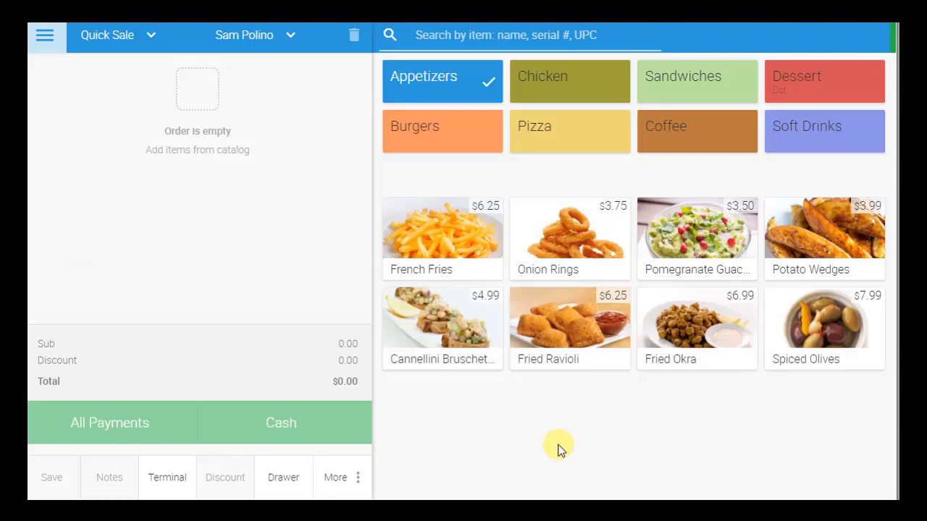
left_click(288, 38)
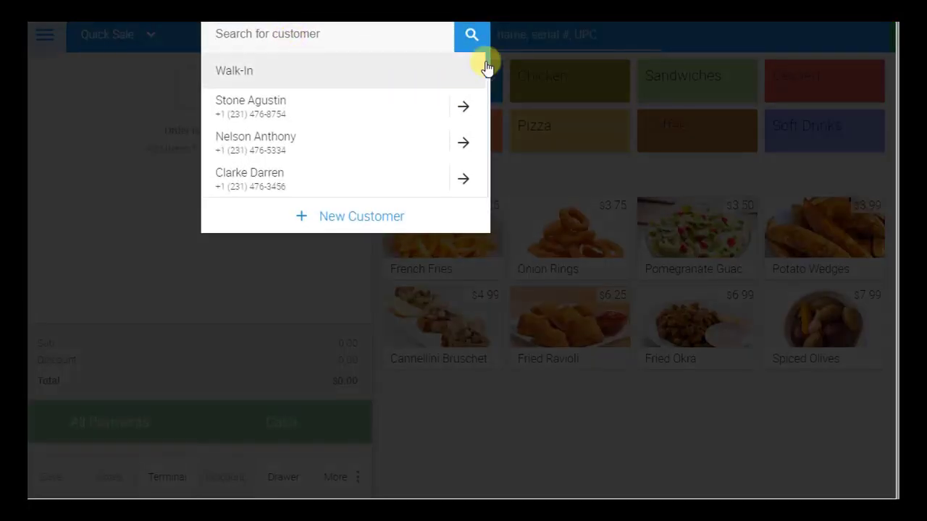
mouse_move(486, 61)
left_mouse_down()
mouse_move(485, 124)
mouse_move(483, 45)
left_mouse_up()
type("ward")
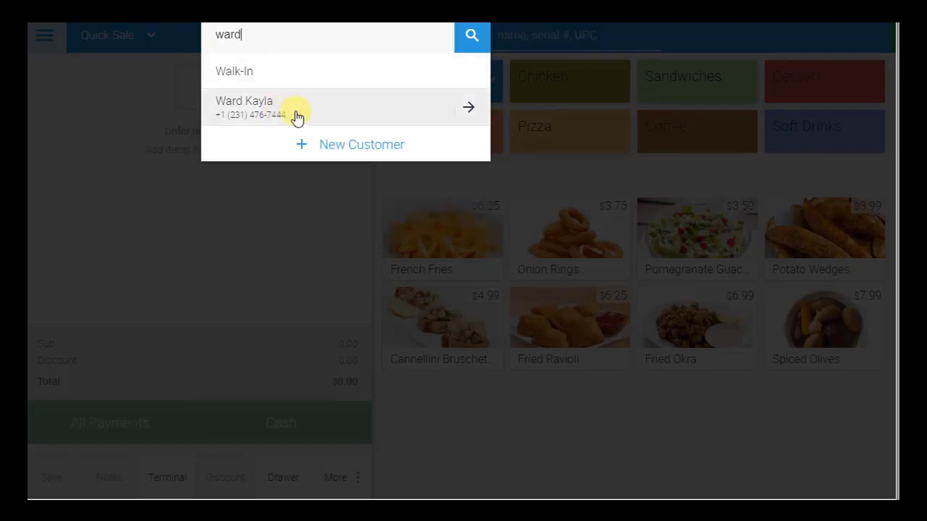
left_click(299, 114)
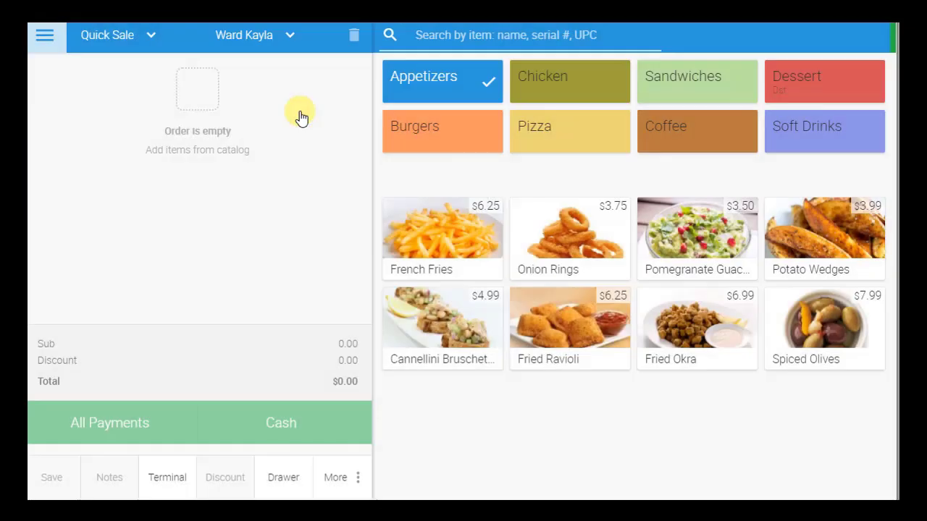
Step: Review the first customer's contact details and three past orders, then close them
left_click(271, 42)
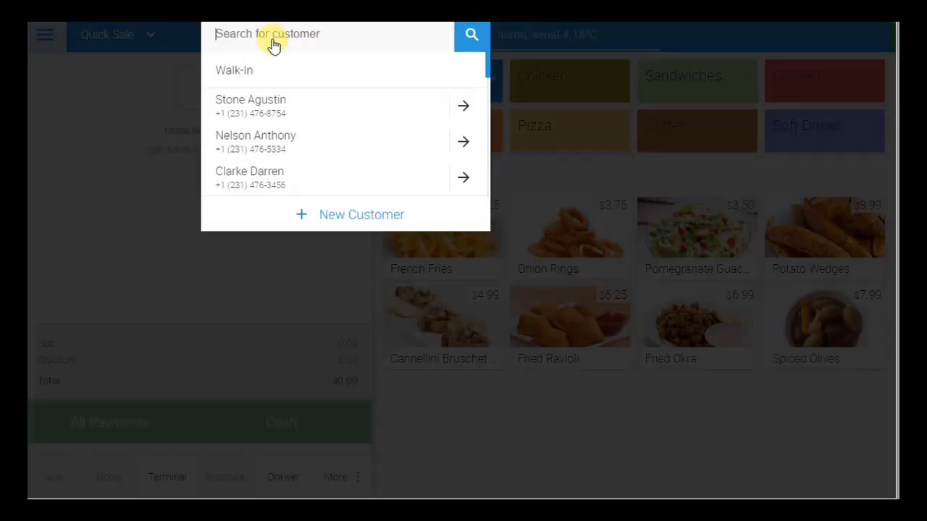
left_click(467, 109)
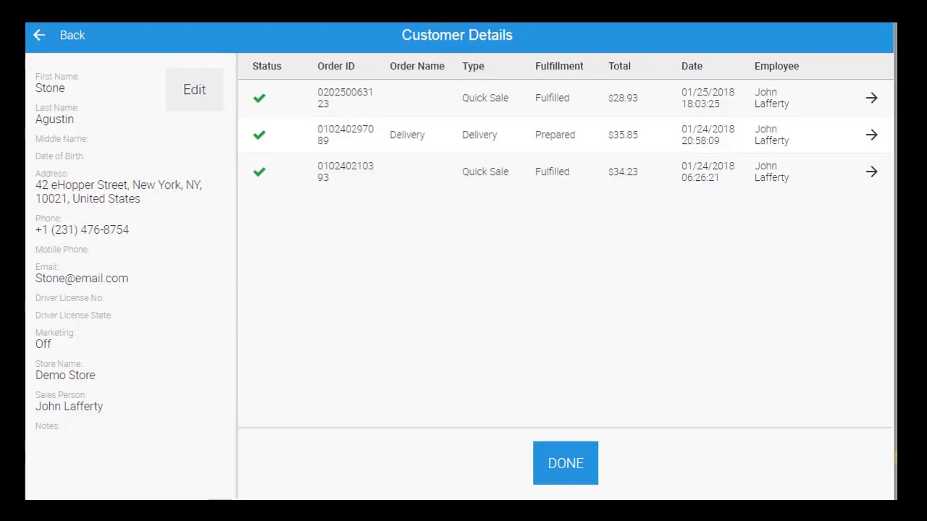
left_click(564, 476)
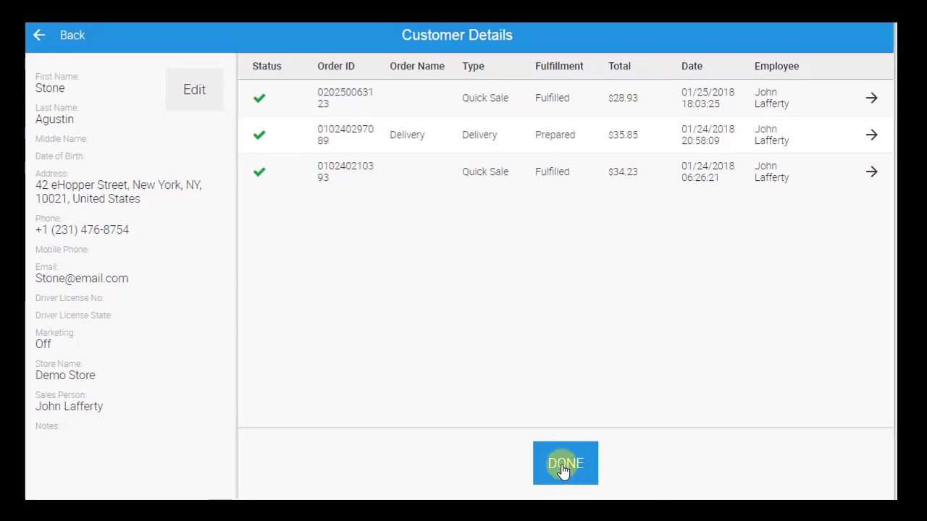
Step: Make the sale Dine In and add Pancakes from the Dessert category
left_click(146, 37)
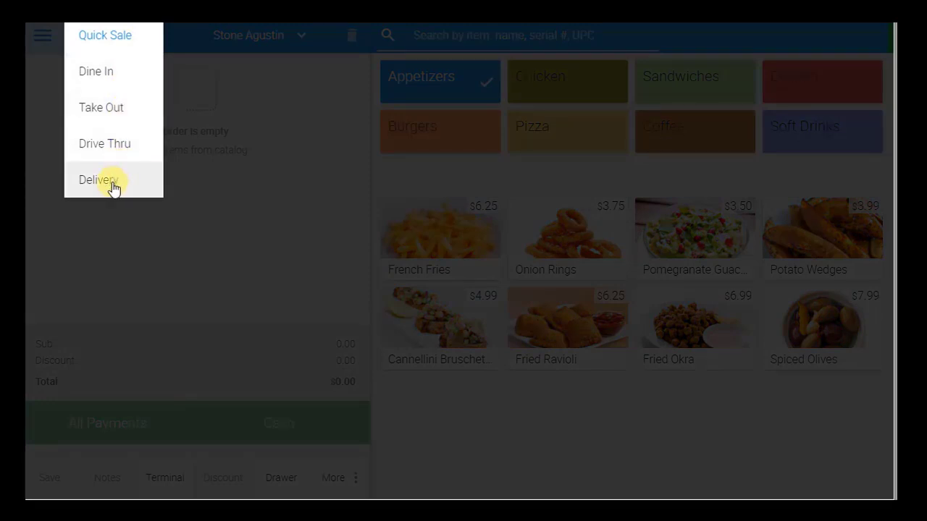
left_click(105, 66)
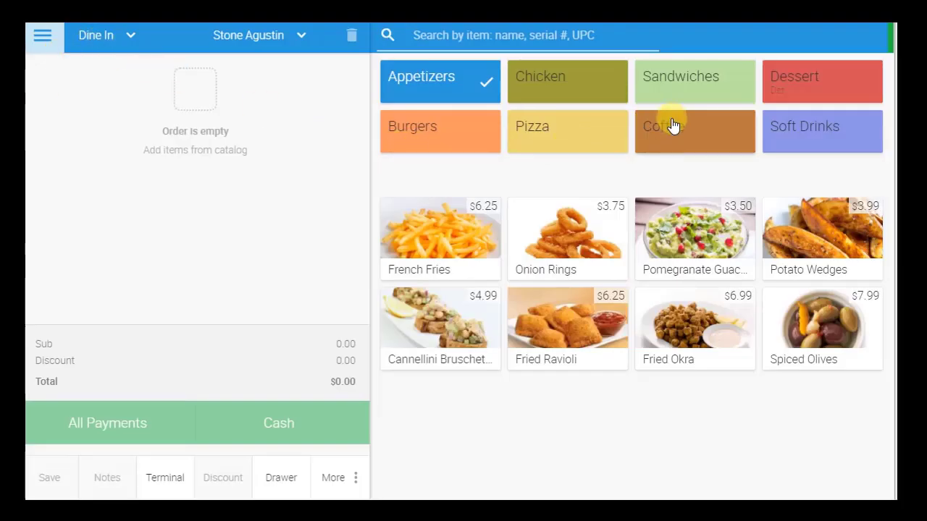
left_click(833, 83)
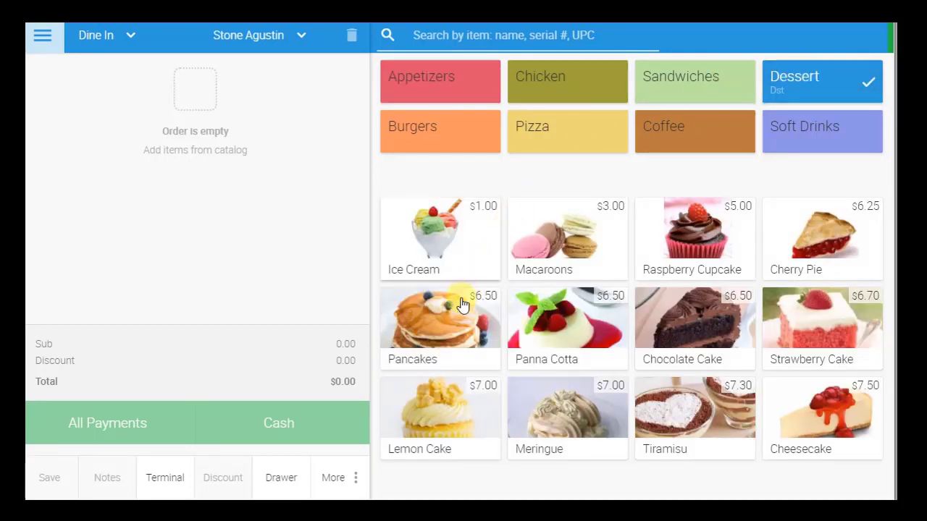
left_click(444, 326)
left_click(444, 325)
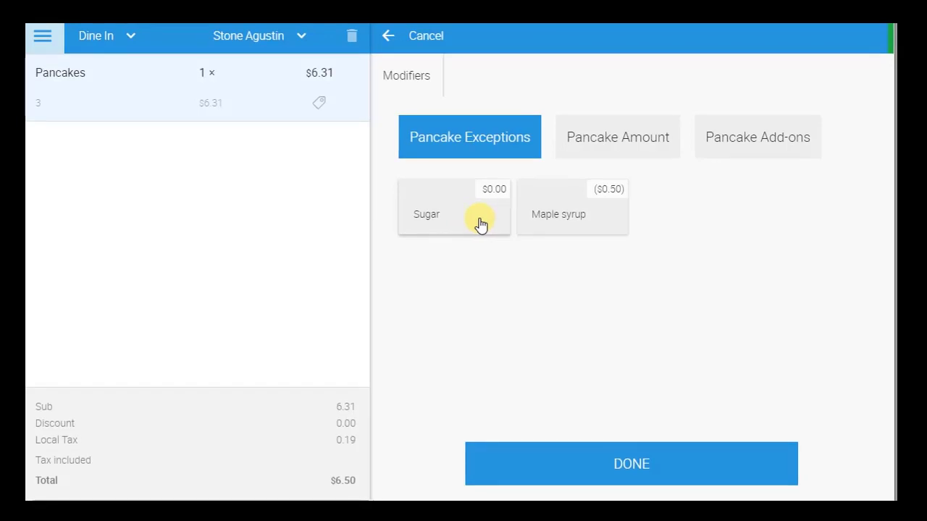
Step: Set the Pancakes to NO maple syrup, amount 6, with a Sugar add-on
left_click(535, 224)
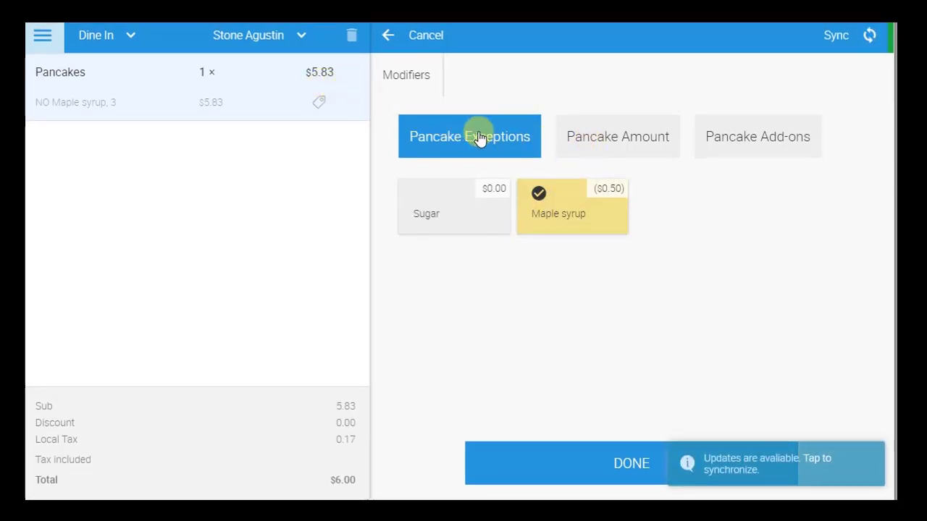
left_click(622, 140)
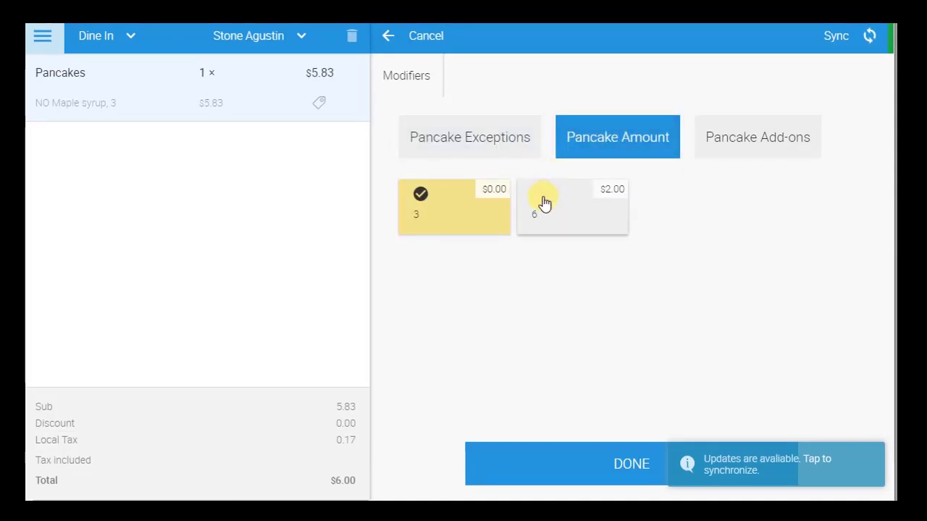
left_click(545, 204)
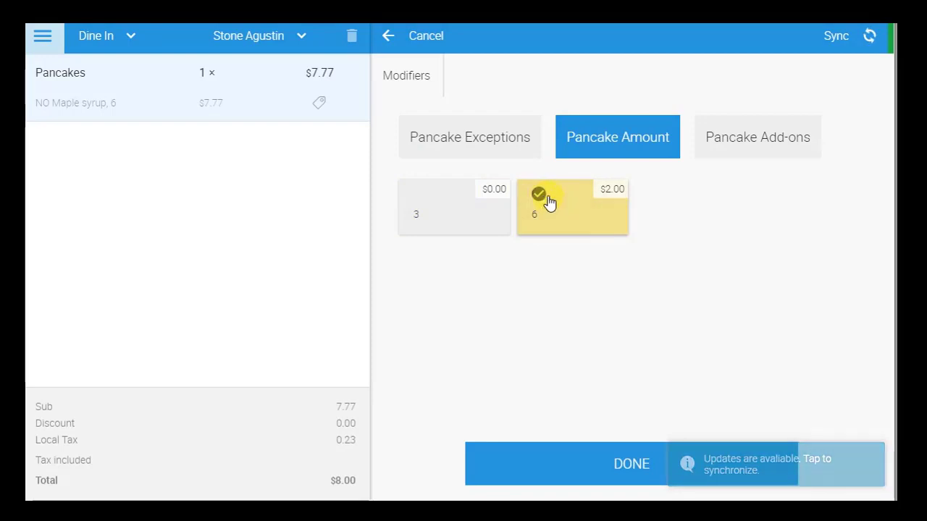
left_click(737, 150)
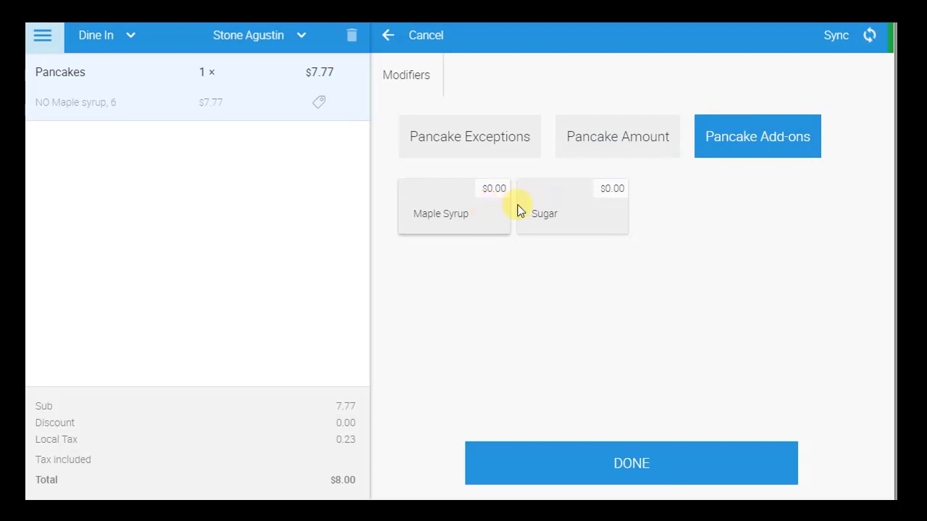
left_click(553, 213)
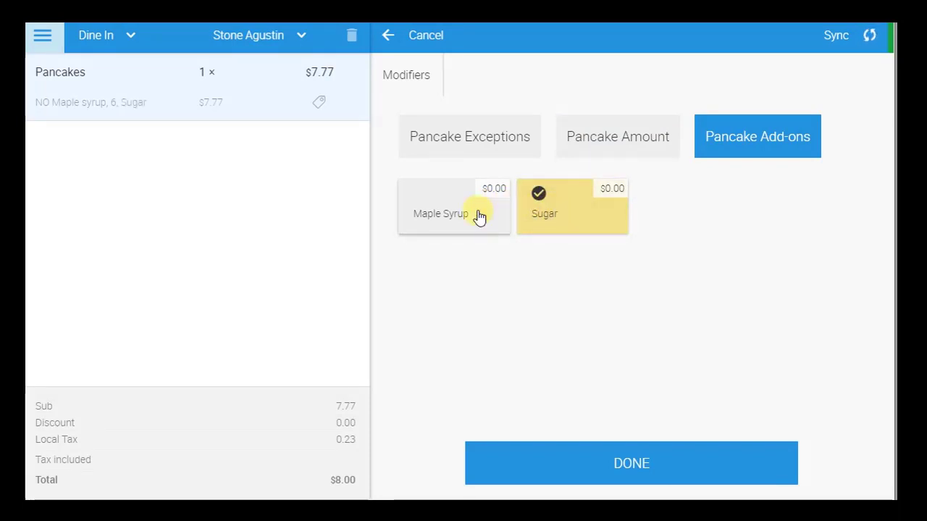
Step: Confirm the pancakes and add a Tony Papperoni whole pie to the order
left_click(666, 470)
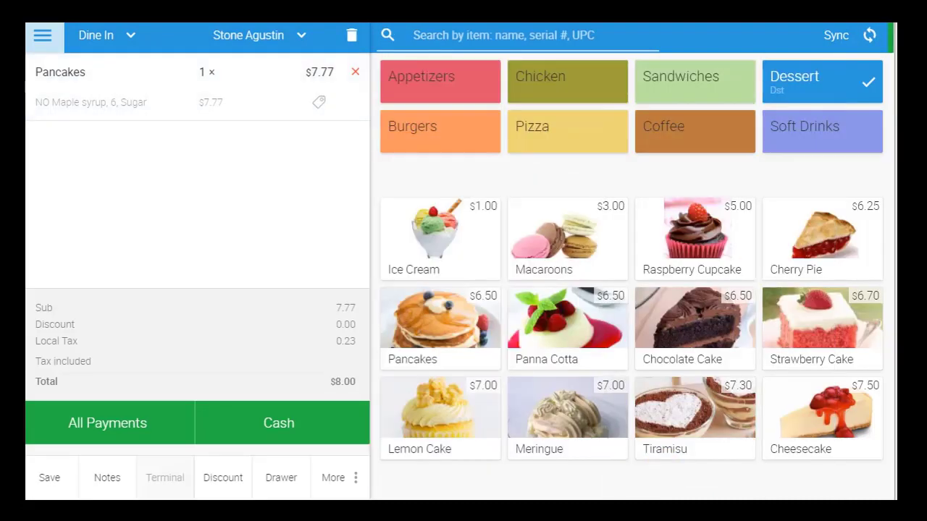
left_click(566, 144)
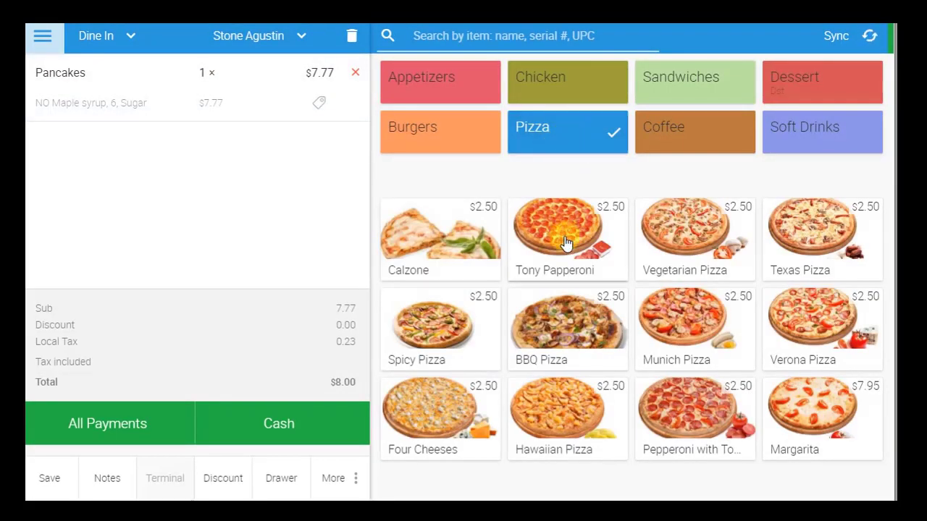
left_click(566, 243)
left_click(553, 218)
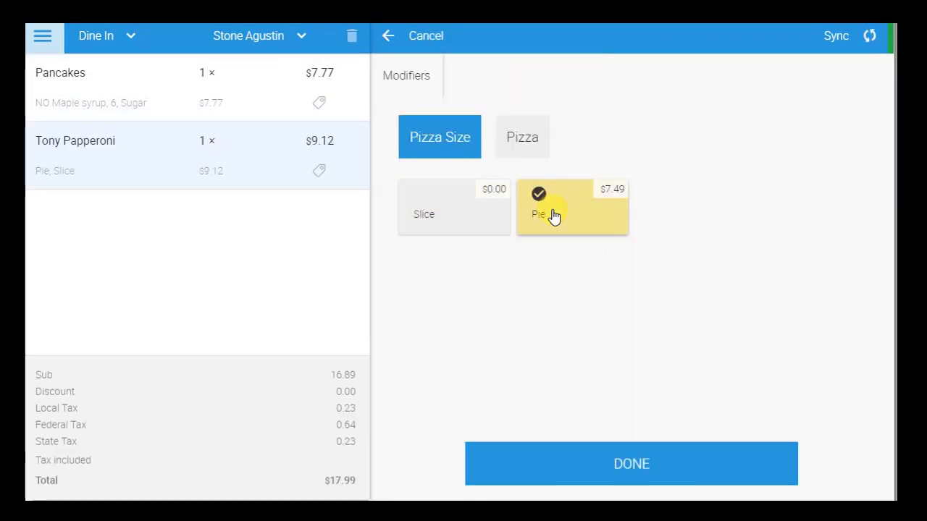
left_click(623, 452)
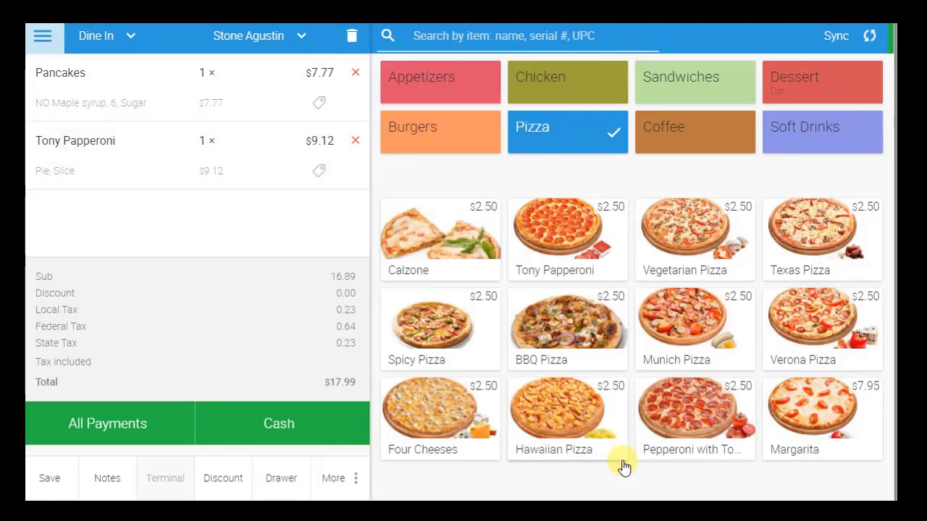
Step: Add a small Lemonade from Soft Drinks to the order
left_click(803, 134)
left_click(603, 246)
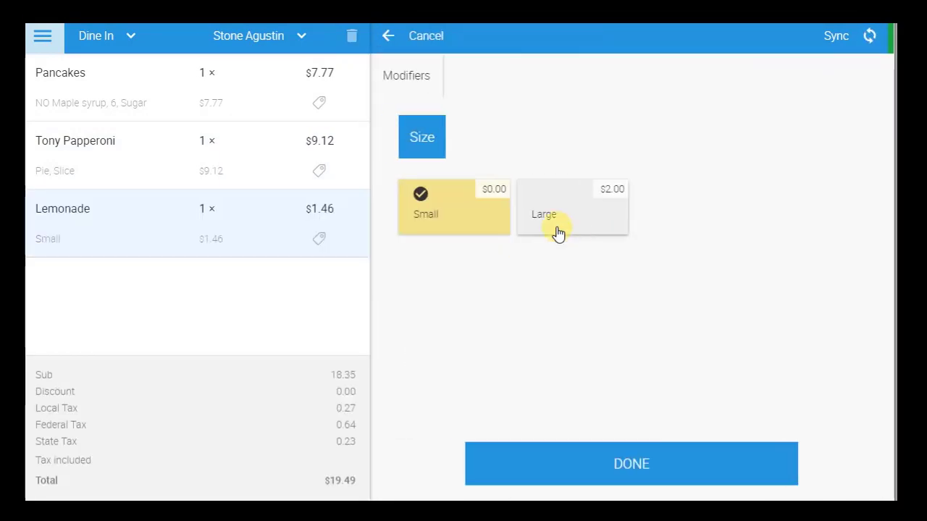
left_click(645, 459)
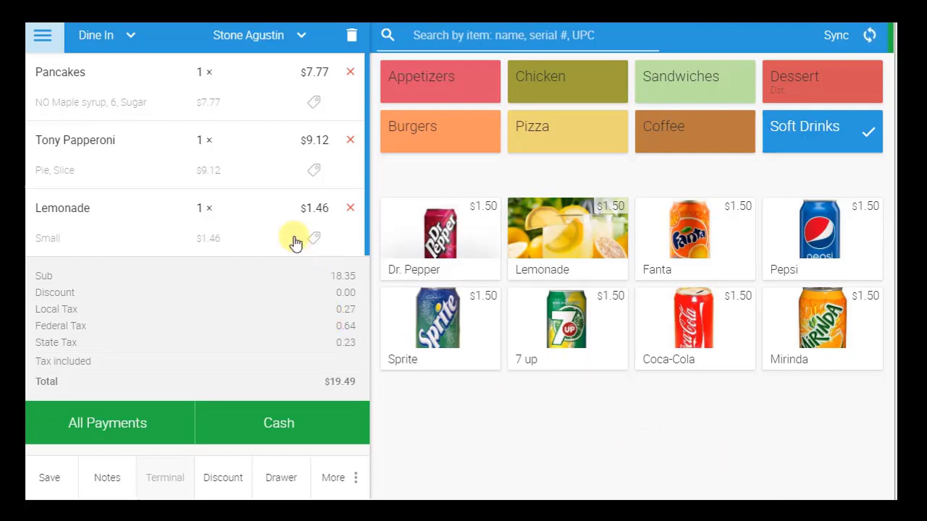
Step: Edit the Tony Papperoni line to quantity 3, price $3.00, 10% discount, Slice size
left_click(294, 163)
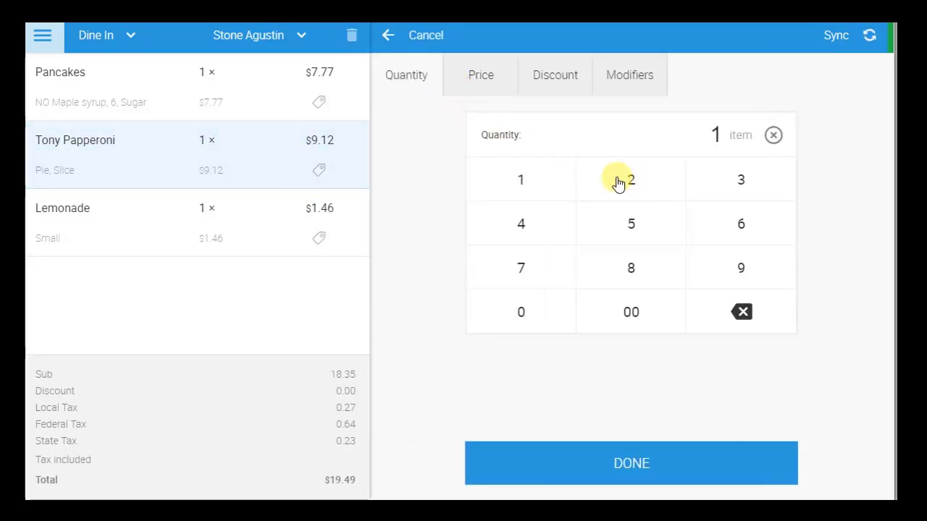
left_click(748, 193)
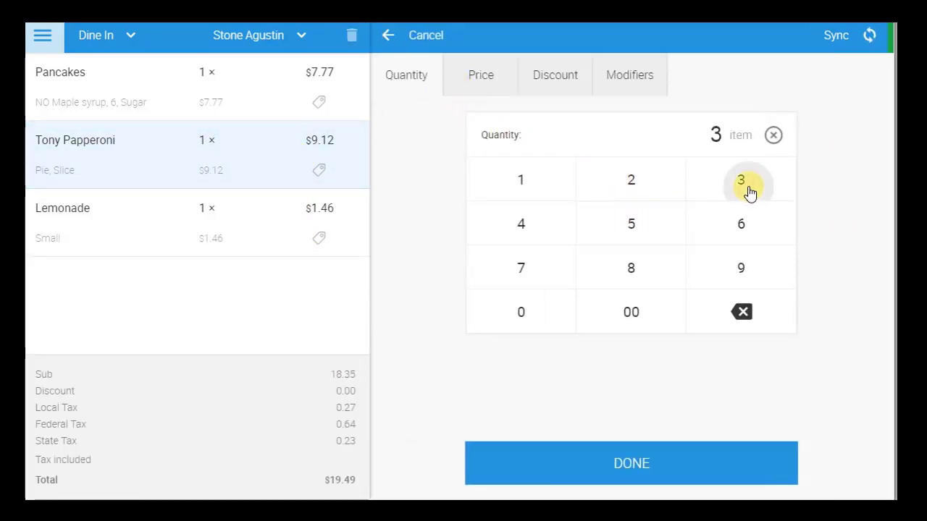
left_click(468, 79)
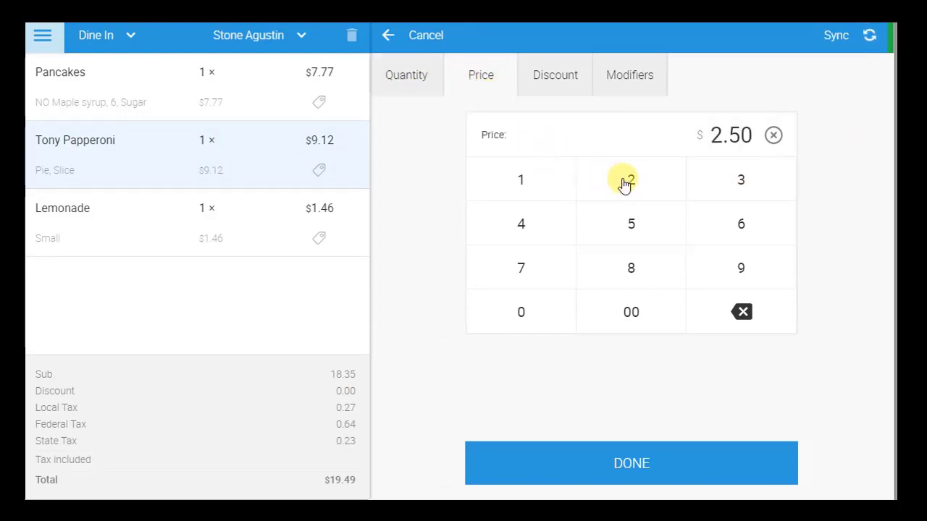
left_click(744, 186)
left_click(625, 308)
left_click(550, 81)
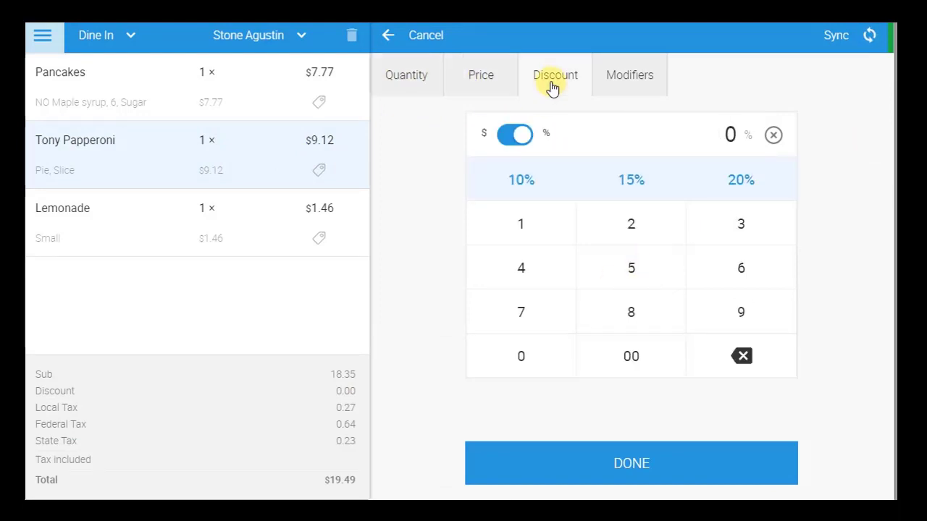
left_click(533, 190)
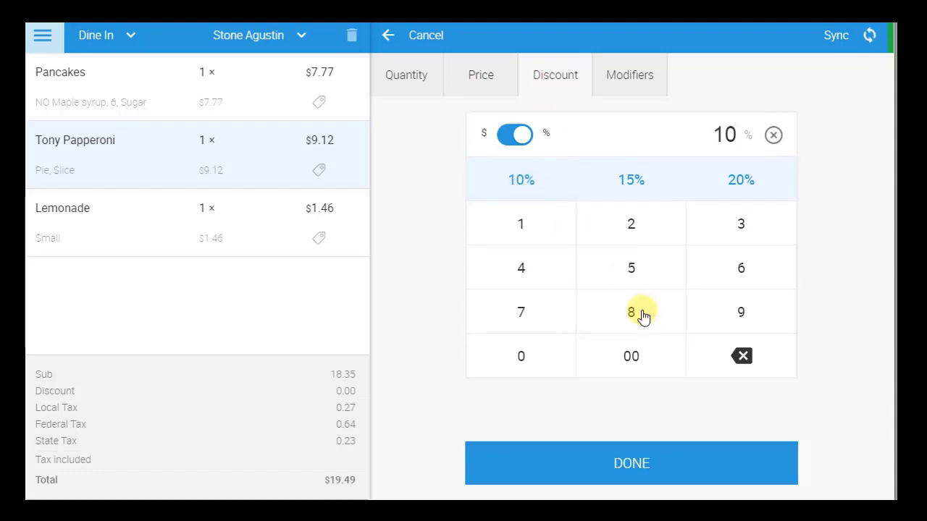
left_click(621, 78)
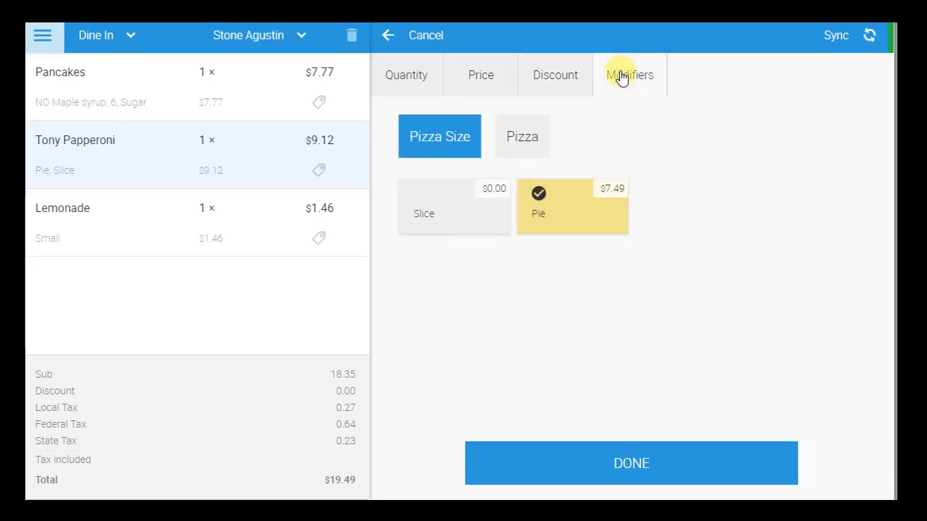
left_click(471, 211)
left_click(620, 464)
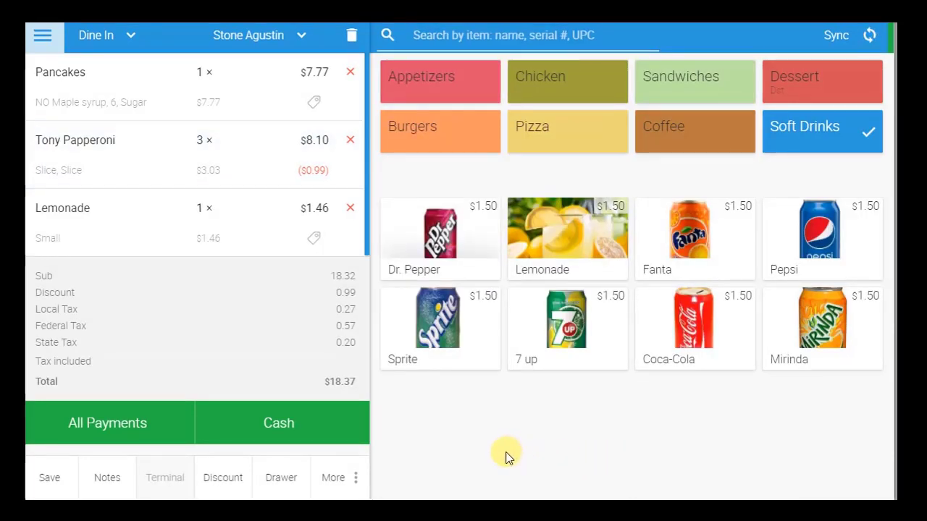
Step: Add the order note 'Pizza well-done.' to the $18.37 dine-in order
left_click(107, 478)
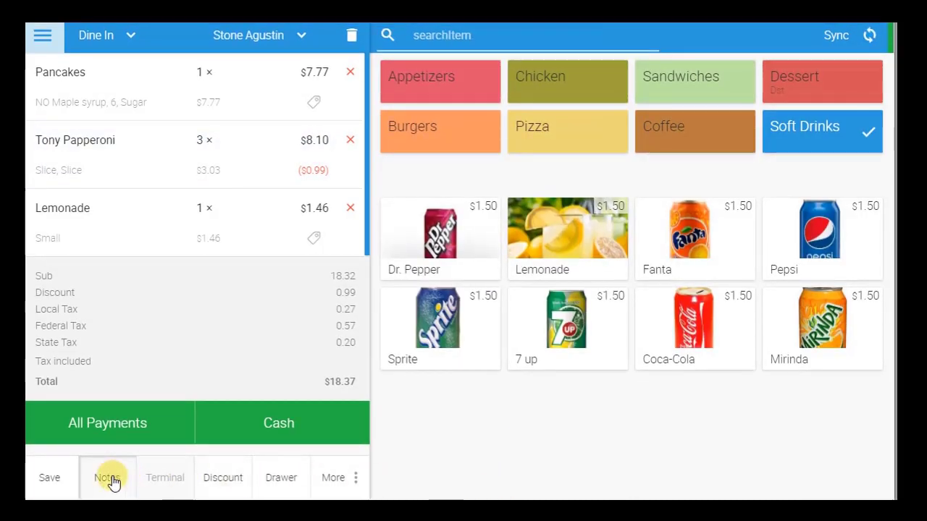
left_click(563, 171)
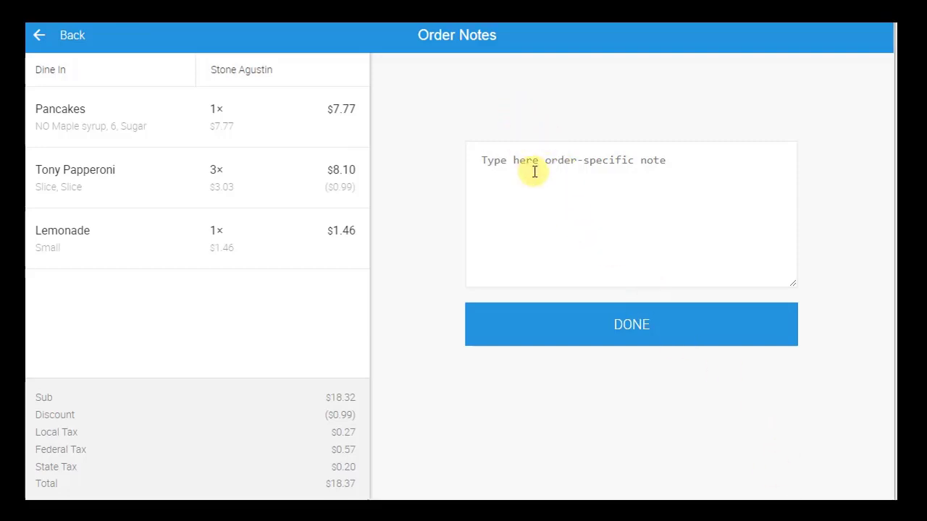
type("P")
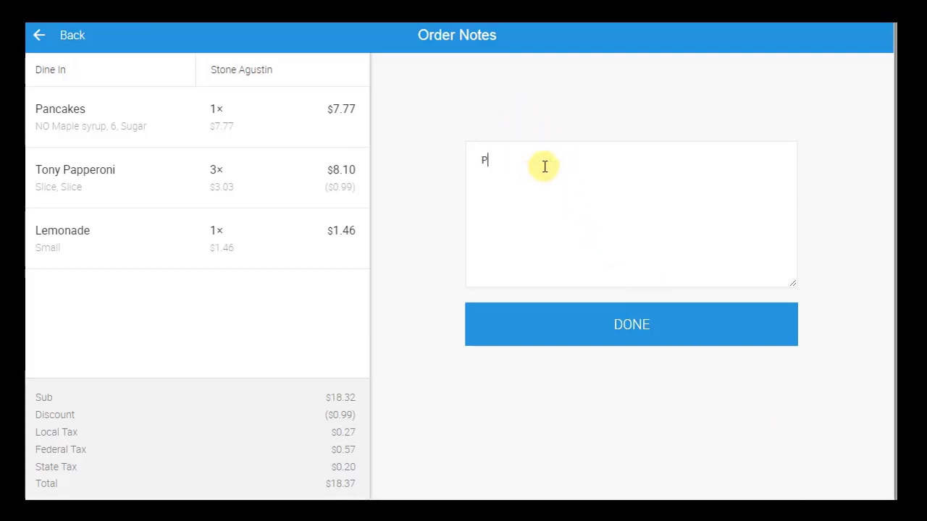
type("izza well-done")
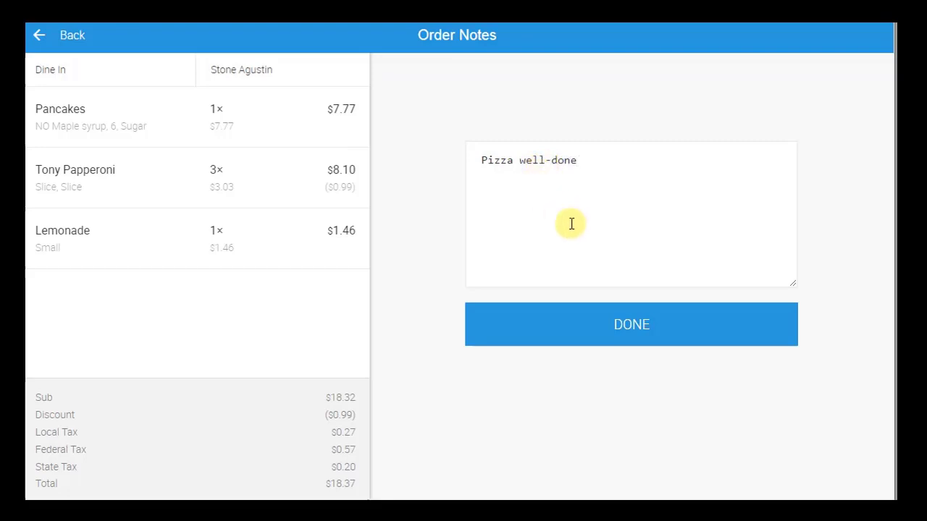
type(".")
left_click(634, 328)
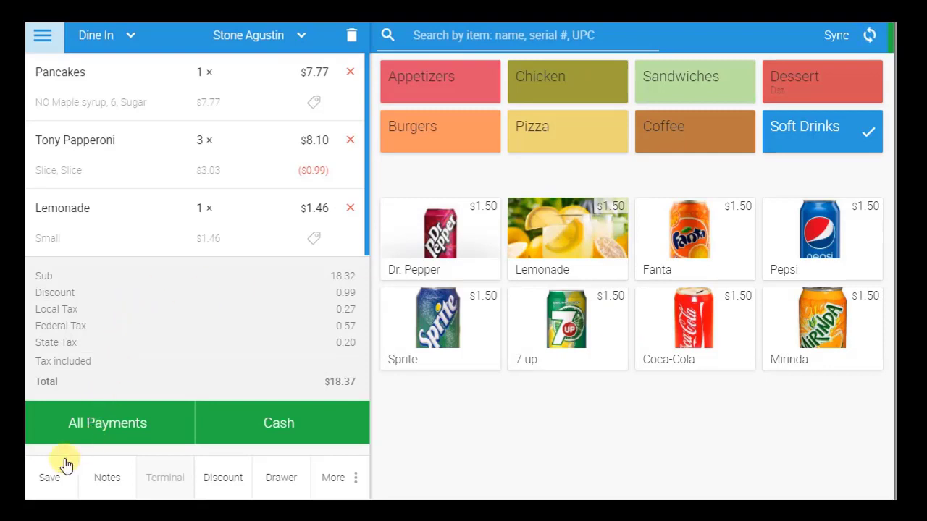
Step: Save the $18.37 order under the name 'Table 5 - 3 customers'
left_click(51, 482)
left_click(51, 481)
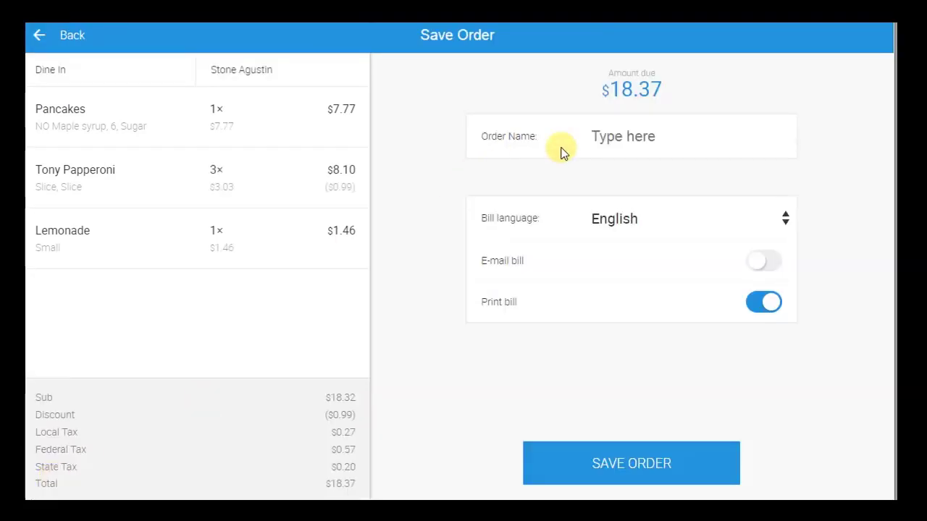
left_click(605, 137)
type("Table 5")
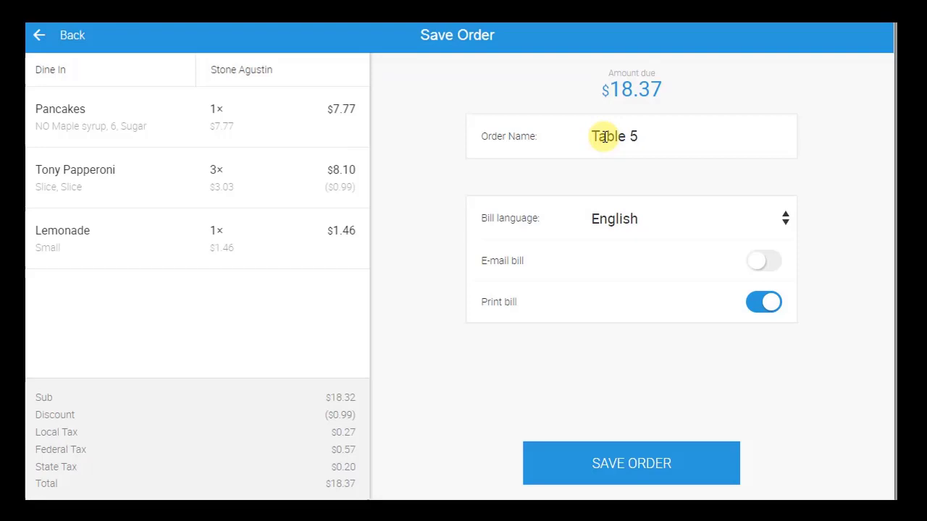
type("- 3")
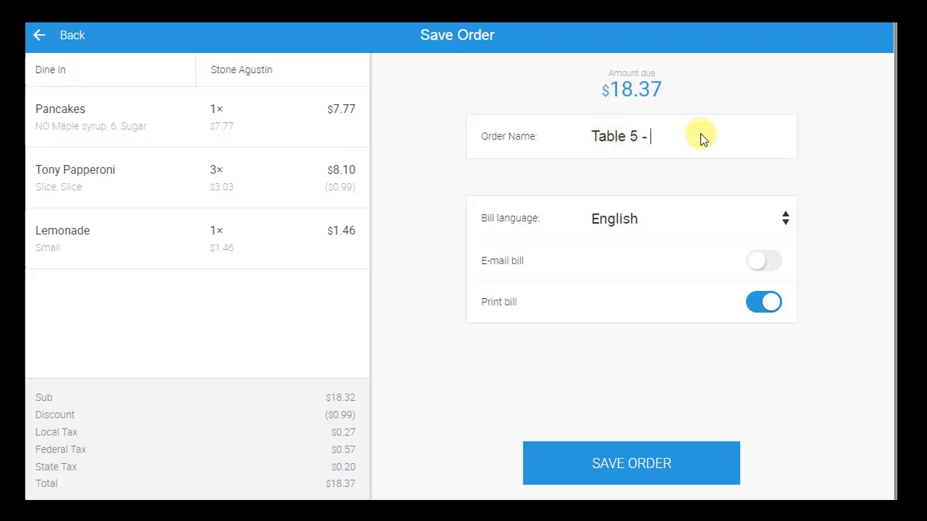
type(" customers")
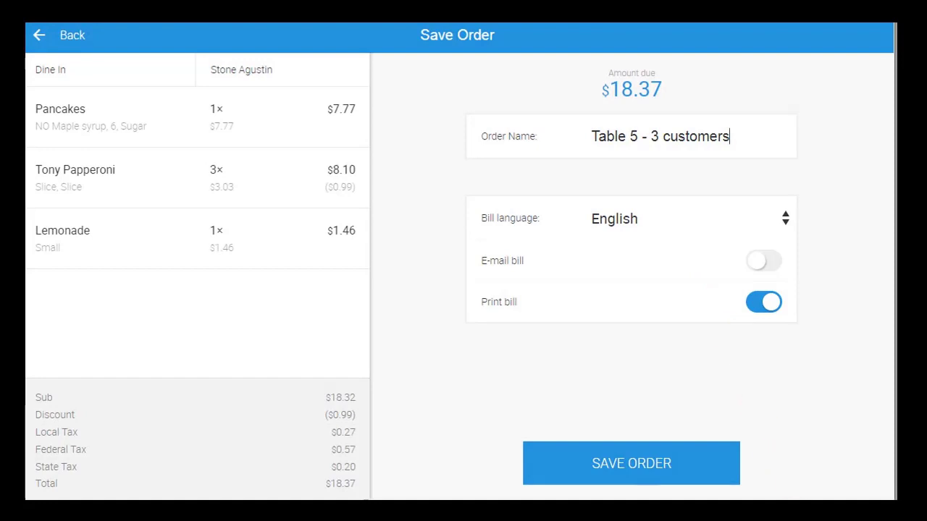
left_click(658, 468)
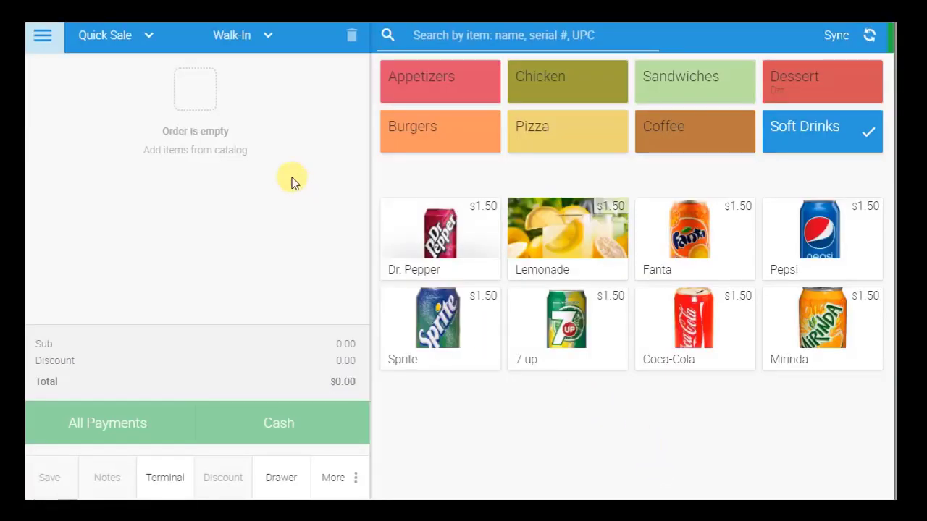
Step: Open the Orders list, load more orders, and return to the top showing the Table 5 order
left_click(44, 36)
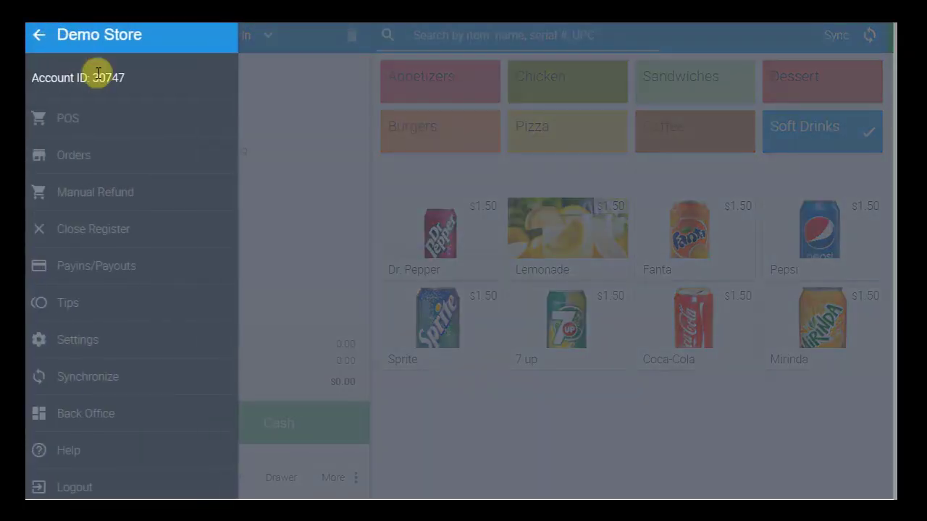
left_click(114, 155)
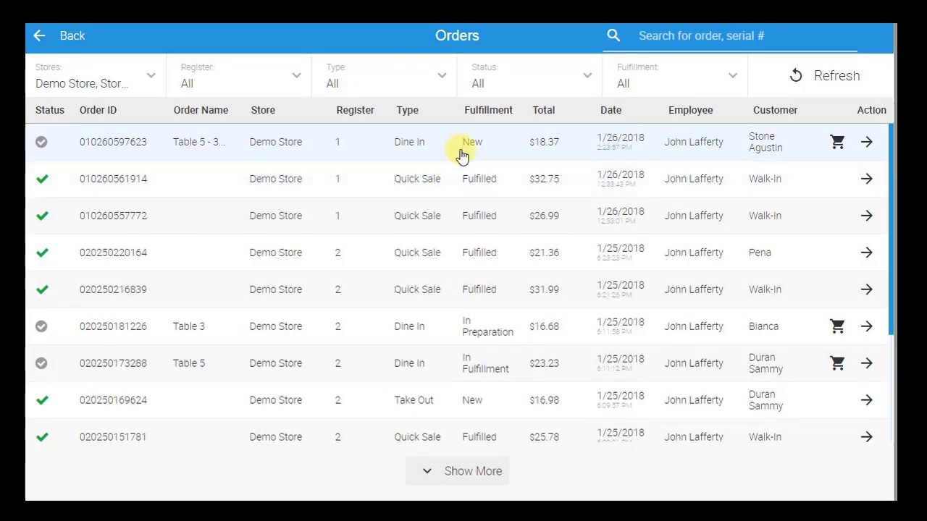
scroll(891, 311, "down", 1)
left_click_drag(891, 311, 869, 432)
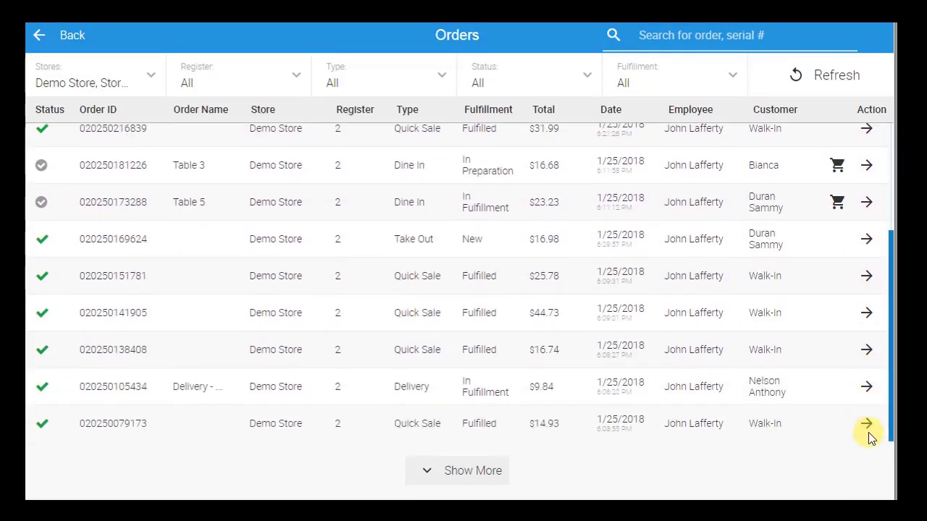
left_click(466, 481)
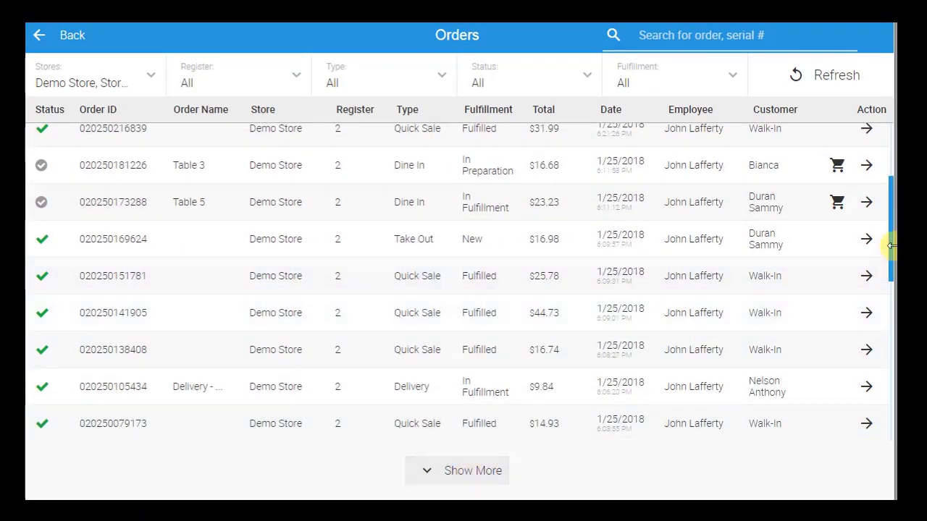
left_click_drag(891, 246, 875, 160)
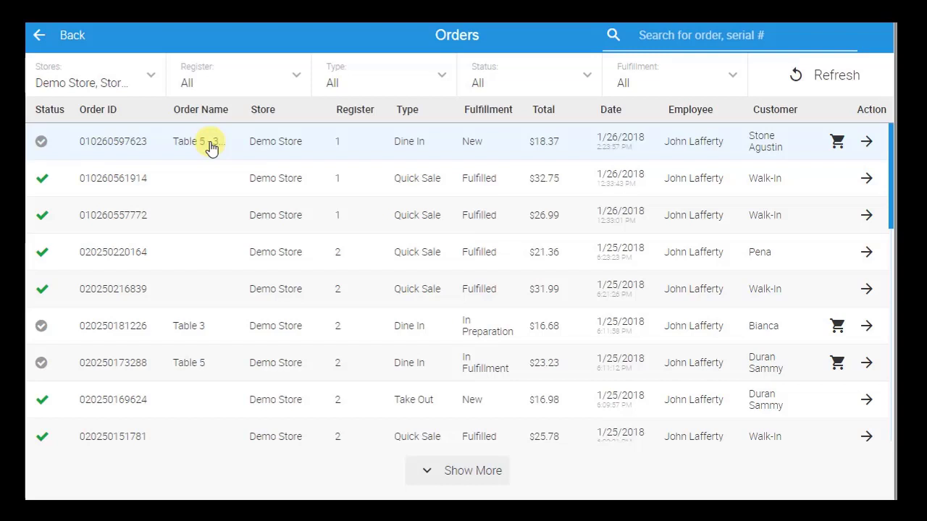
Step: Open the 'Table 5 - 3 customers' order and change its fulfillment to In Preparation
left_click(210, 147)
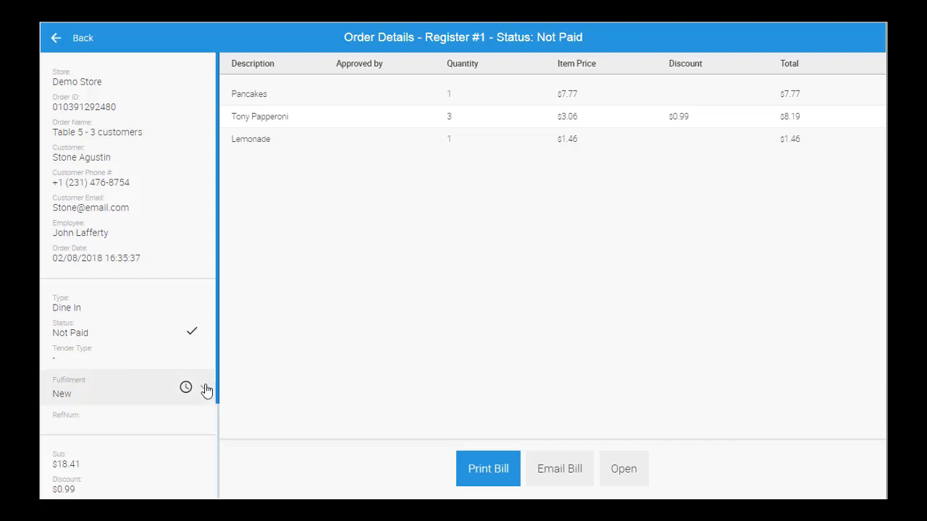
left_click(205, 388)
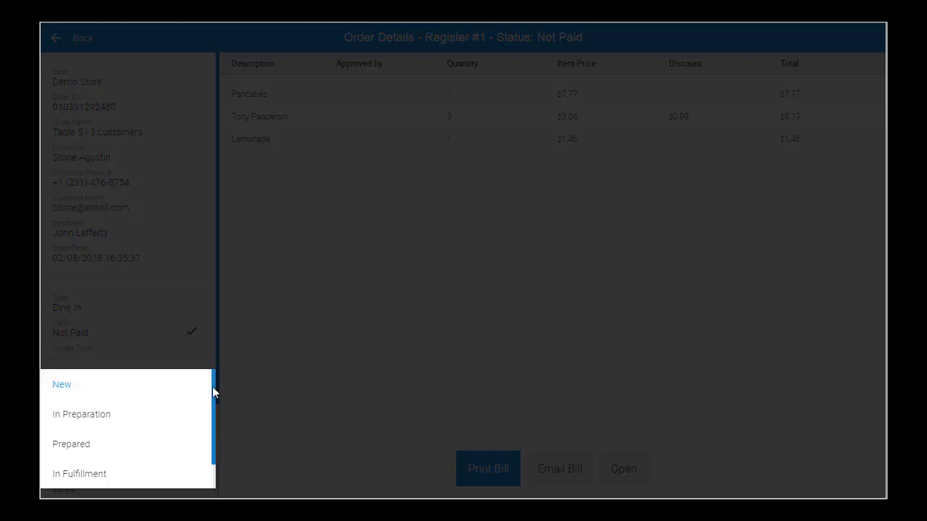
scroll(213, 388, "down", 1)
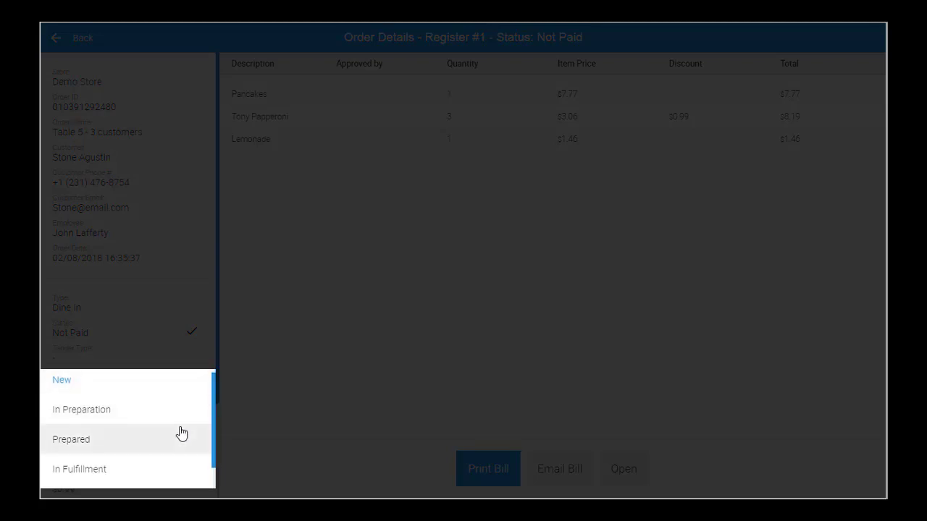
scroll(214, 456, "down", 2)
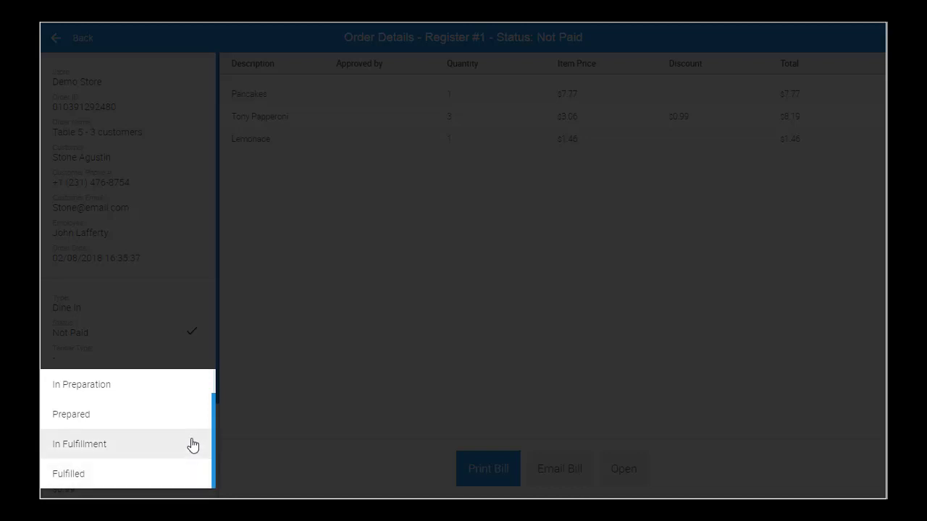
left_click(138, 392)
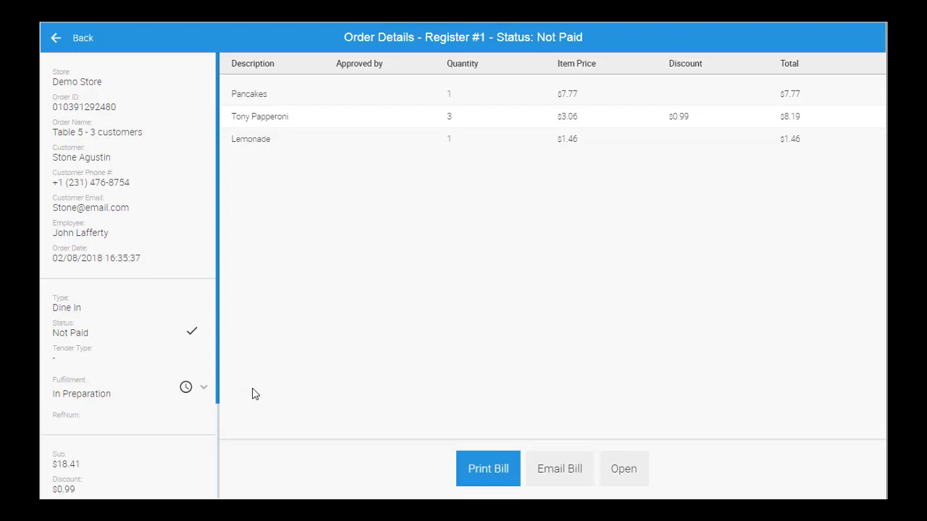
Step: Reopen the order, remove the Lemonade, set Tony Papperoni to 4, and add Ciabatta with spinach
left_click(615, 472)
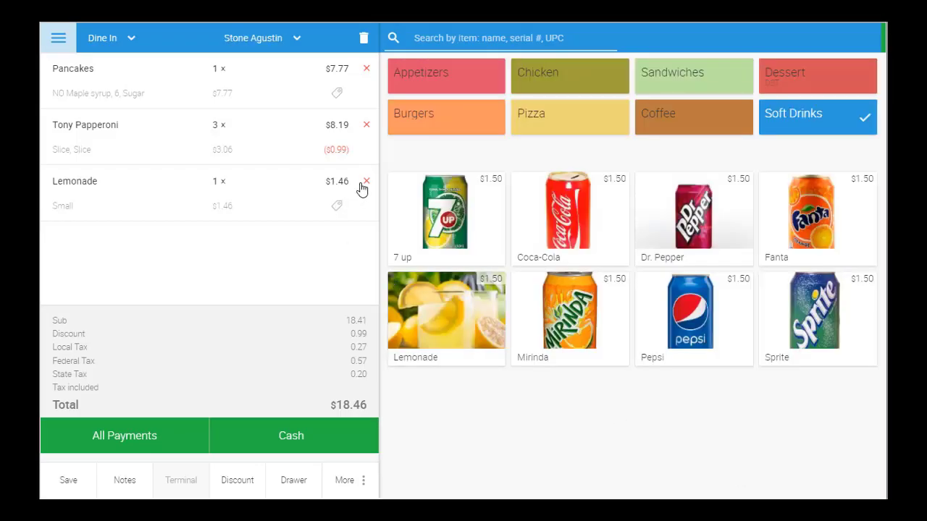
left_click(362, 189)
left_click(364, 118)
left_click(543, 214)
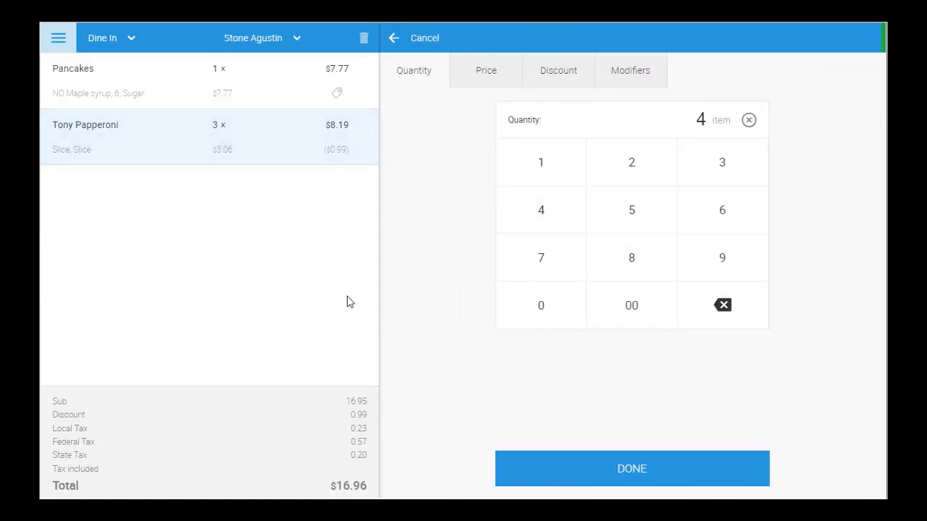
left_click(612, 478)
left_click(679, 88)
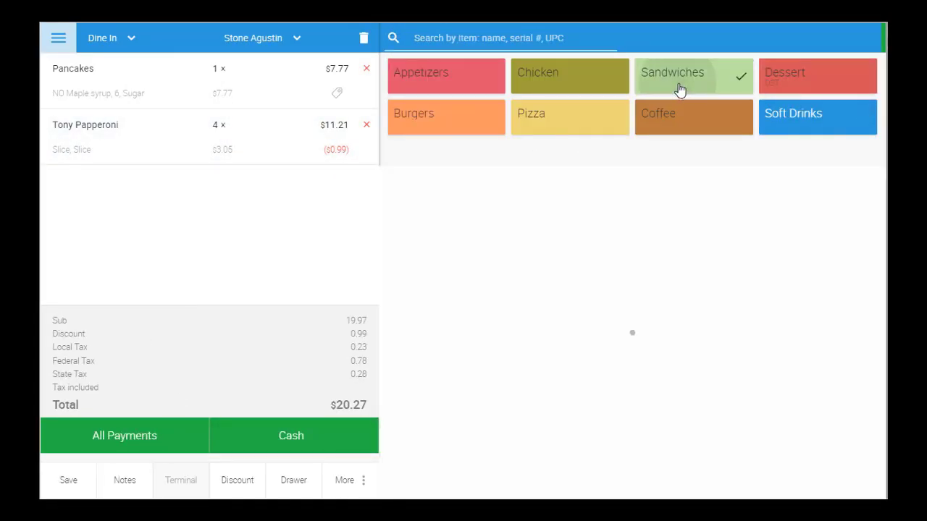
left_click(661, 240)
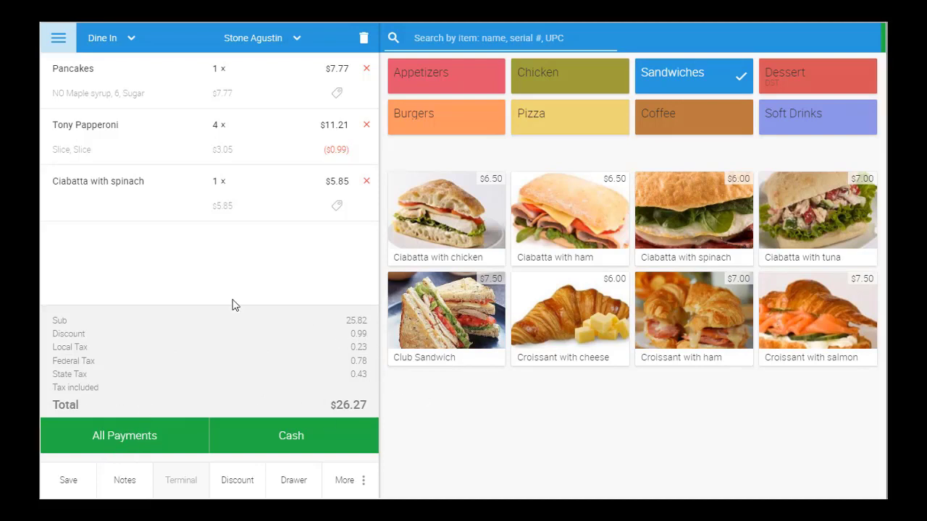
Step: Bring up the All Payments method choices for the $26.27 order
left_click(155, 437)
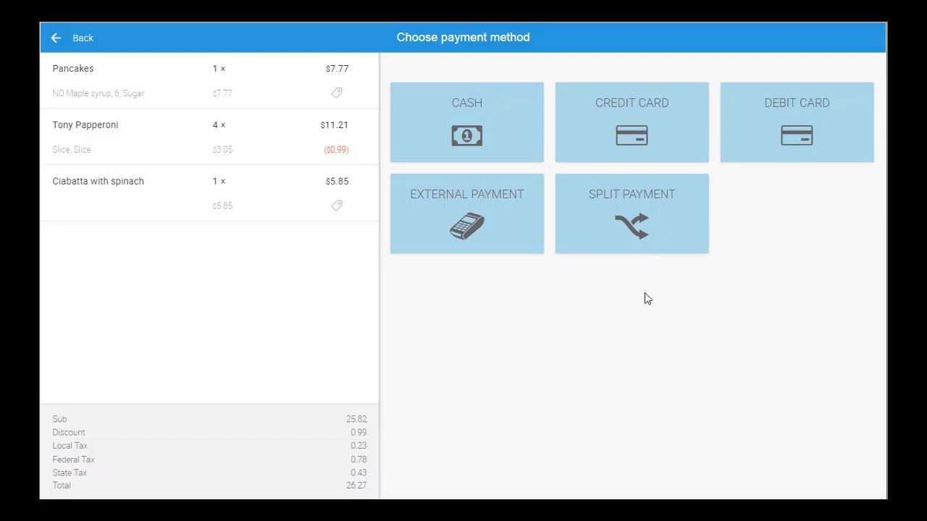
Step: Pay the $26.27 order with $30.00 cash for $3.73 change, with an e-mail receipt
left_click(458, 136)
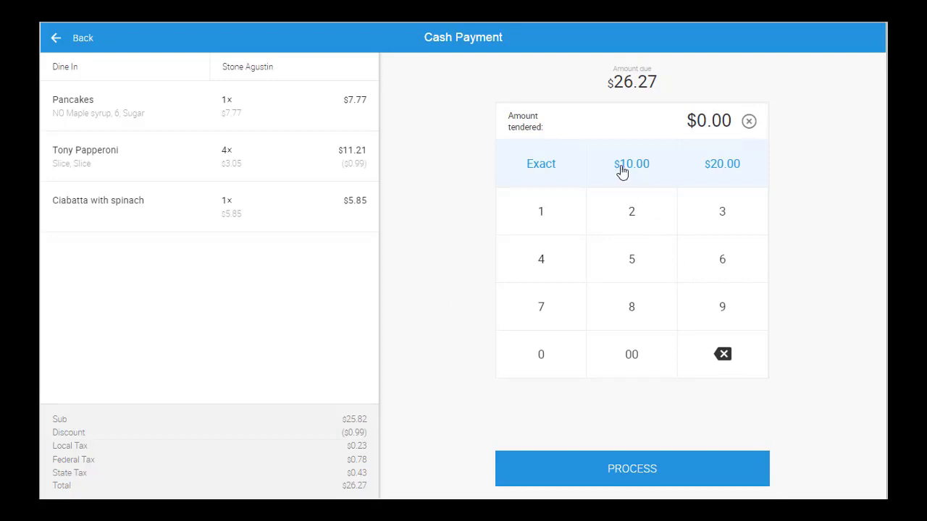
left_click(707, 174)
left_click(539, 169)
left_click(721, 218)
left_click(559, 354)
left_click(629, 356)
left_click(644, 472)
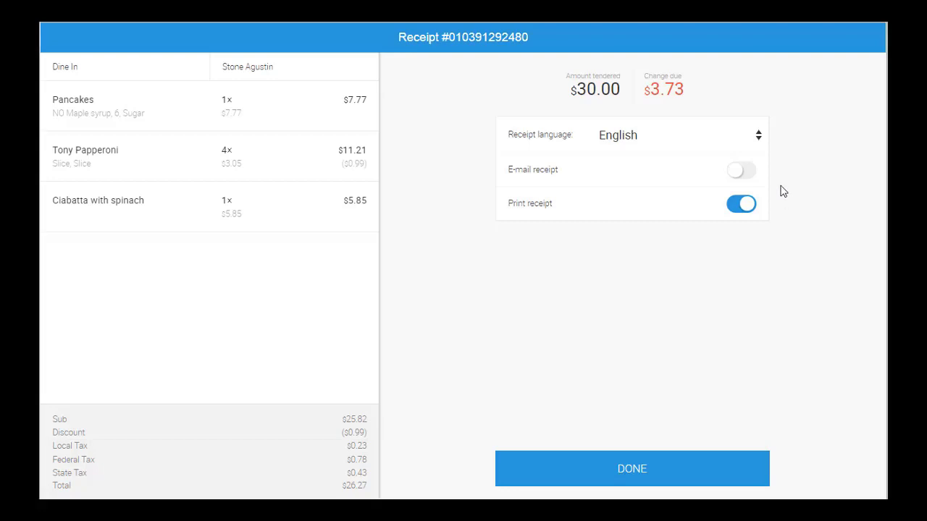
left_click(740, 174)
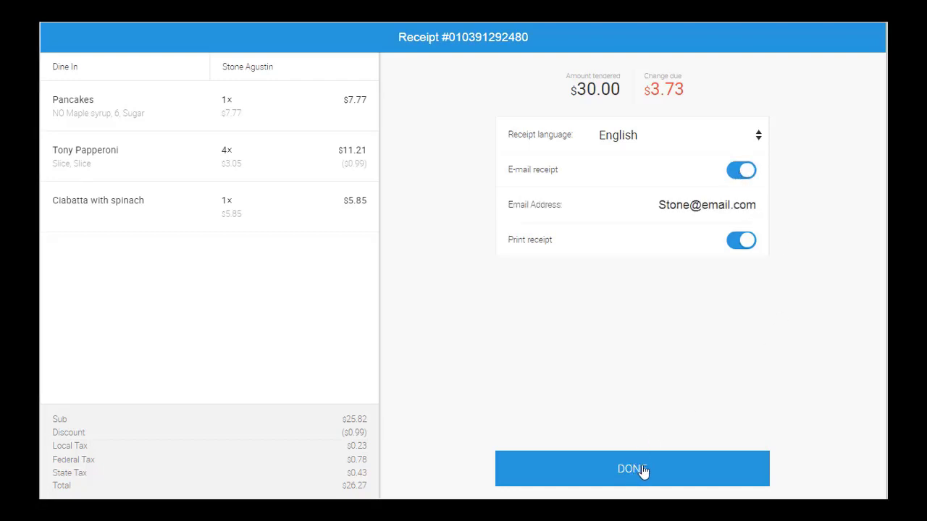
Step: Close the receipt, open the paid order from Orders, and set its fulfillment to Fulfilled
left_click(672, 472)
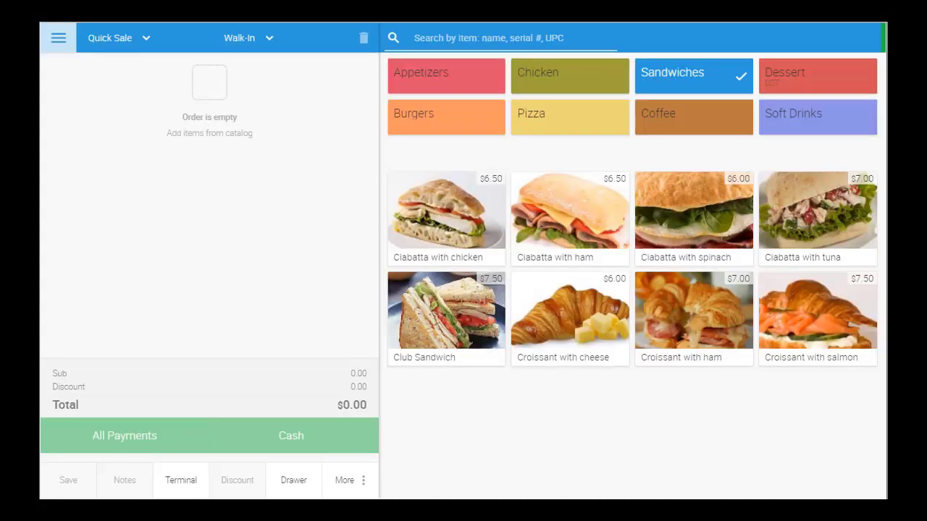
left_click(58, 38)
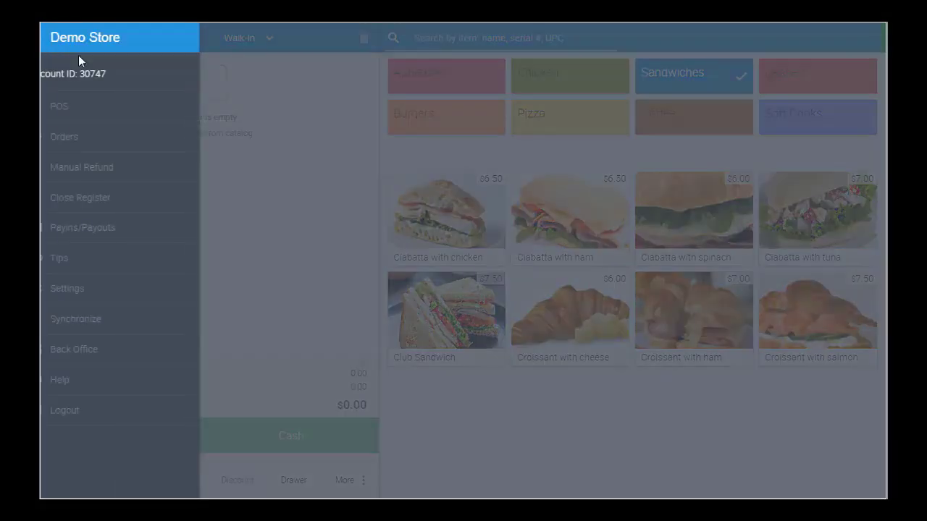
left_click(105, 139)
left_click(328, 128)
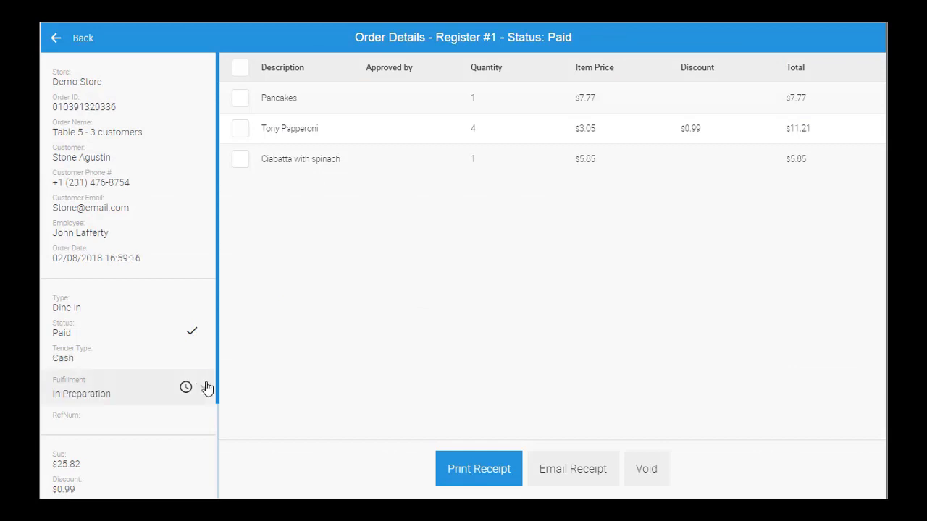
left_click(205, 386)
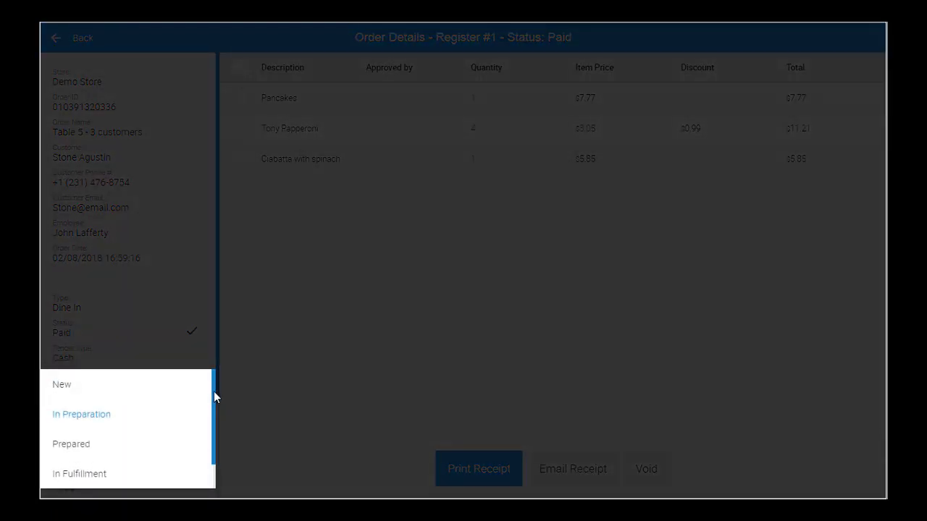
left_click_drag(214, 392, 212, 470)
left_click(143, 472)
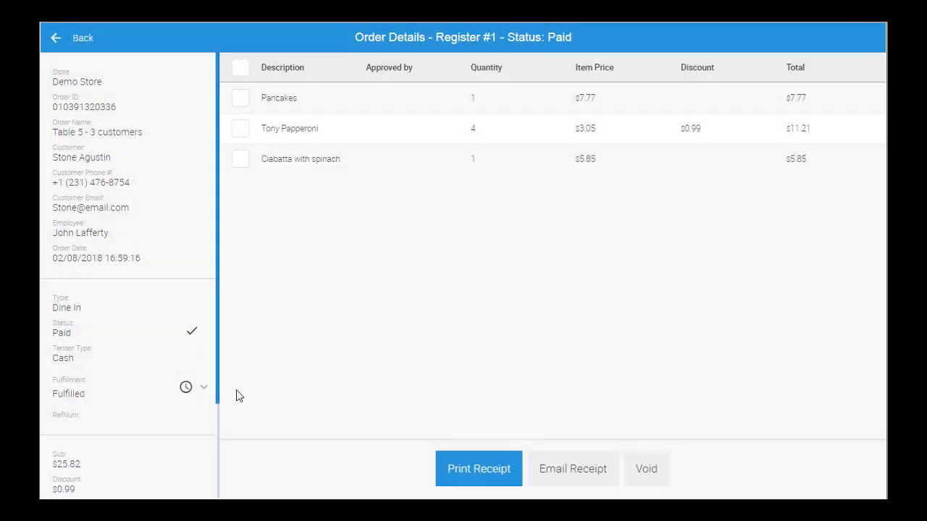
Step: Refund the Pancakes item from the order as an $8.00 cash refund
left_click(241, 101)
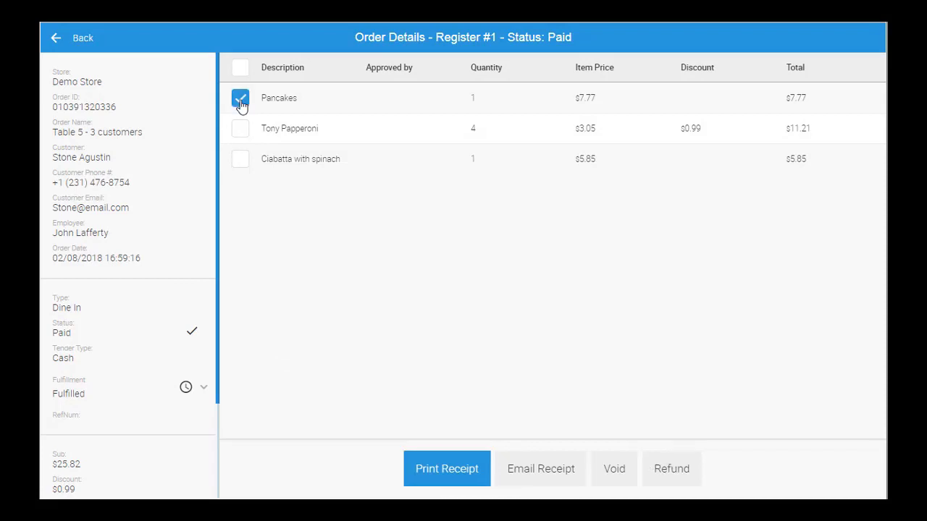
left_click(673, 472)
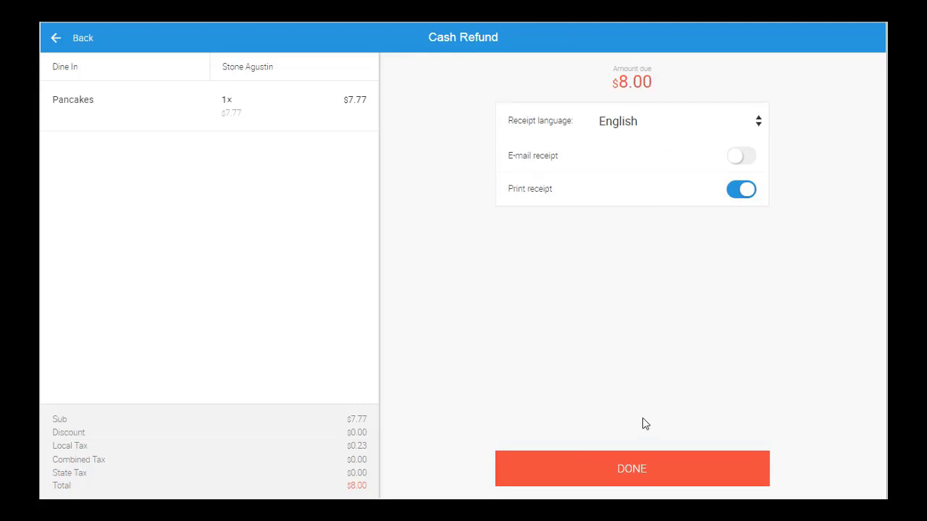
left_click(640, 468)
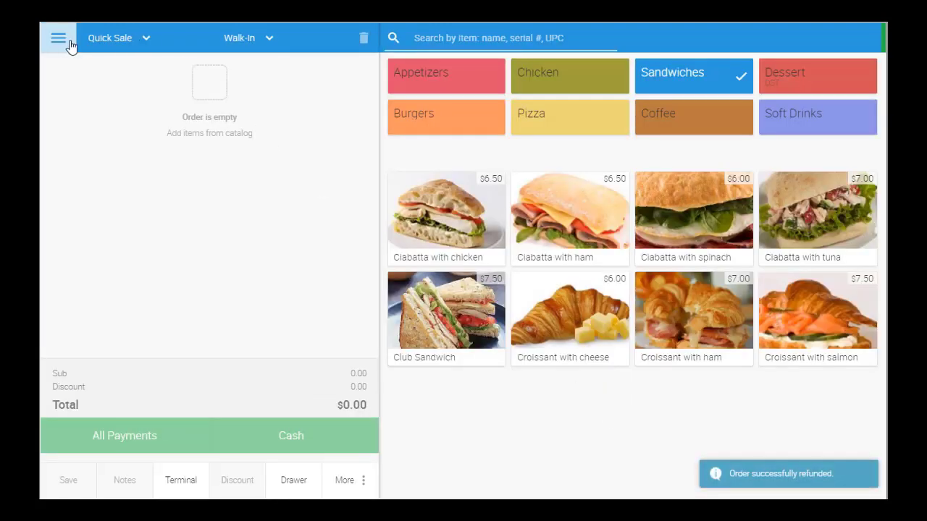
Step: Open and close the store navigation, then show the Burgers catalog on the new sale
left_click(58, 40)
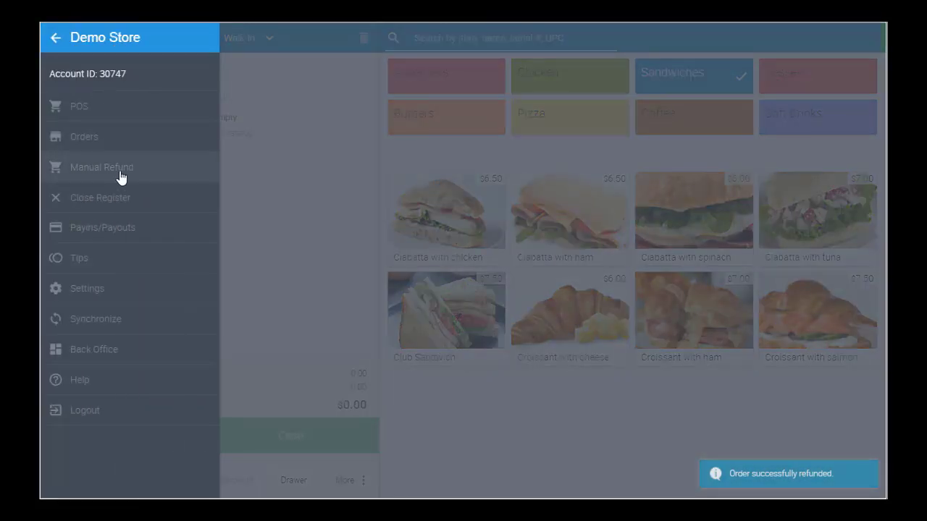
left_click(275, 178)
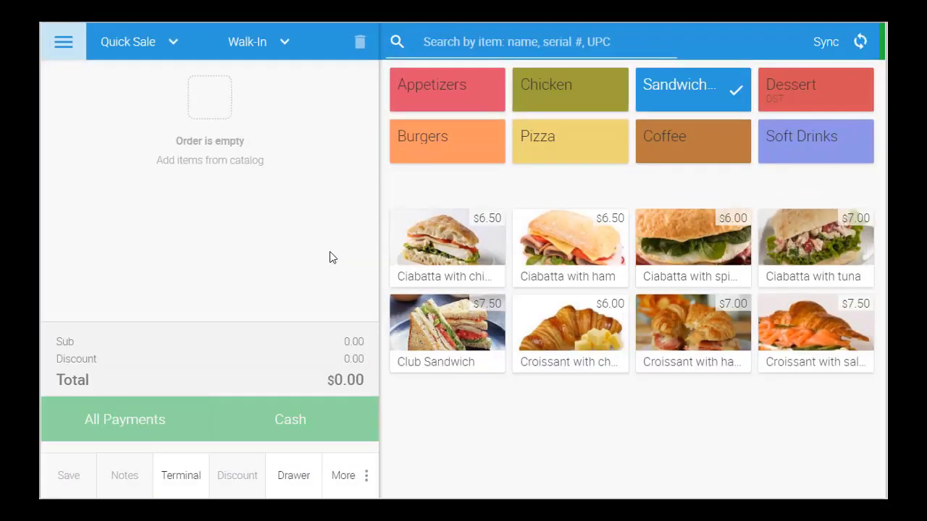
left_click(442, 153)
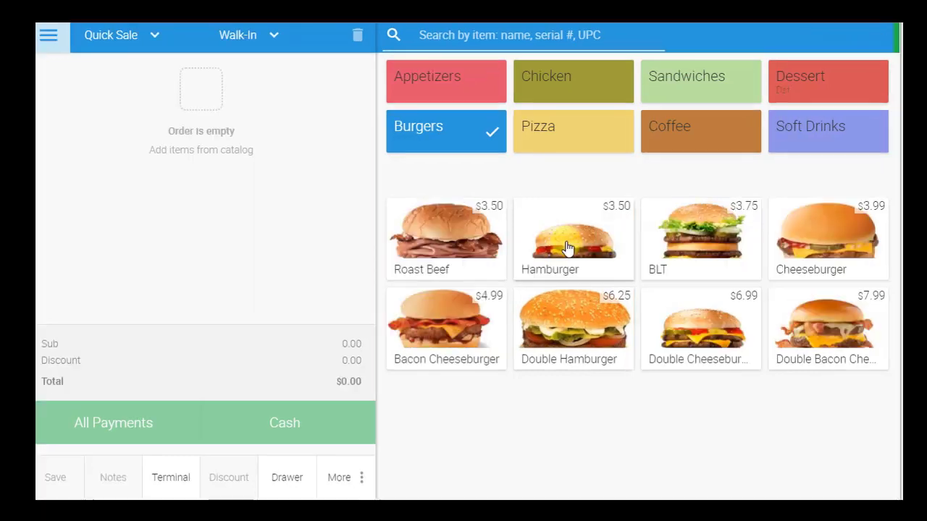
Step: Add a Hamburger with Ketchup, Mustard, Mayonnaise and Pickles to the order
left_click(563, 244)
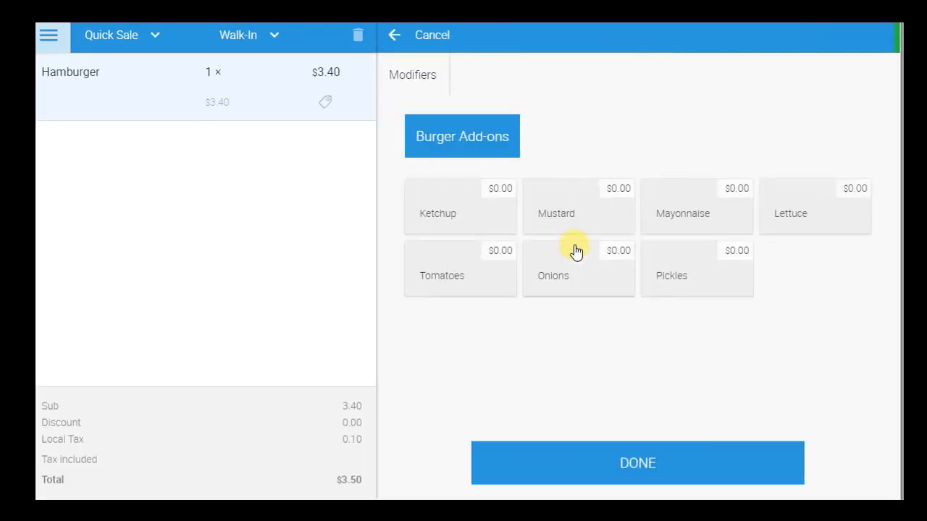
left_click(480, 215)
left_click(572, 210)
left_click(687, 223)
left_click(692, 264)
left_click(667, 471)
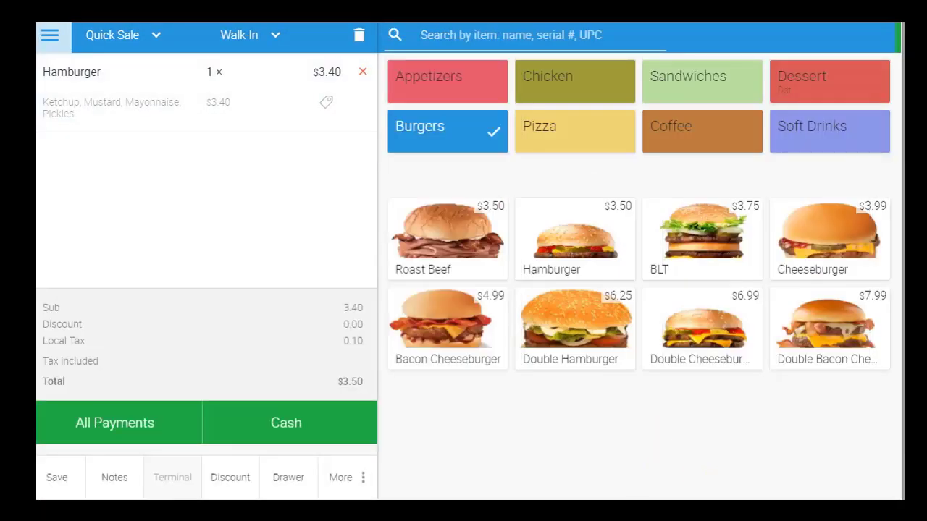
Step: Add a Ciabatta with ham and choose split payment for the $10.00 total
left_click(676, 93)
left_click(695, 232)
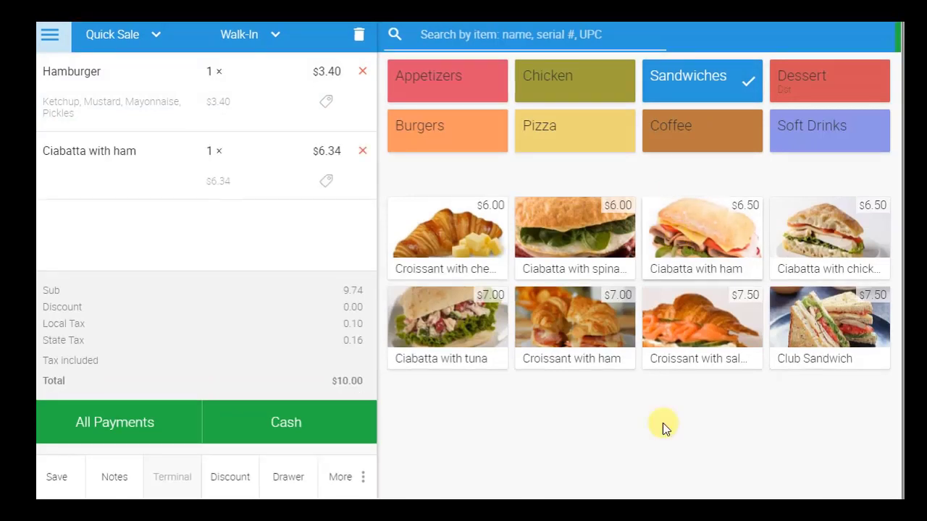
left_click(145, 427)
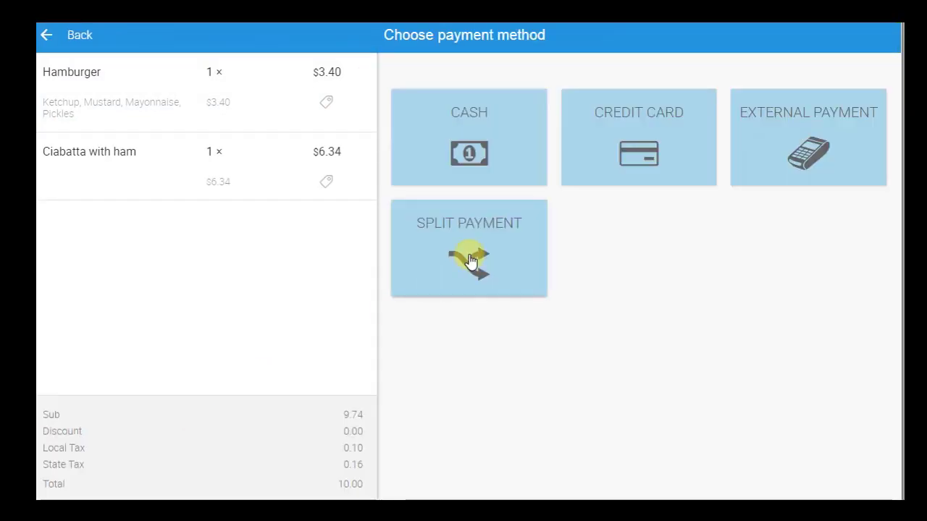
left_click(471, 261)
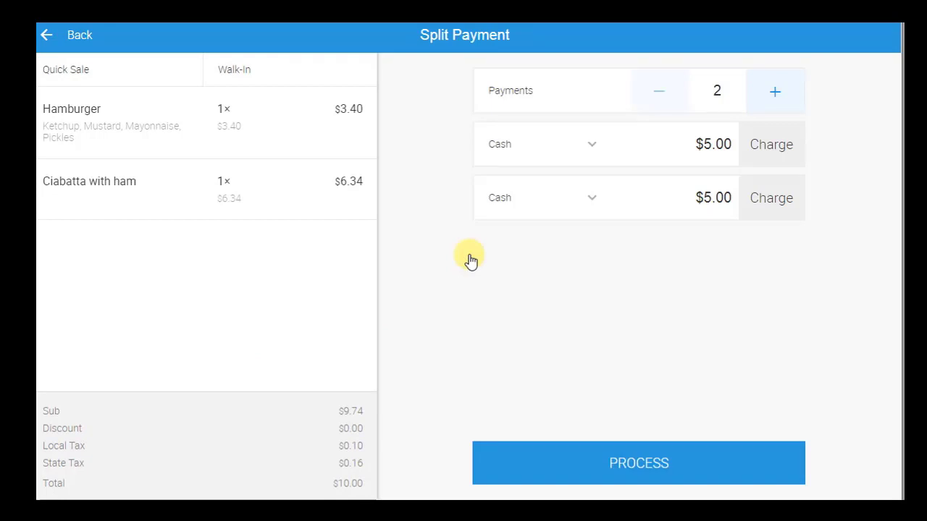
Step: Split the bill into four payments: the first as External Payment, the second as $3.00
left_click(774, 92)
left_click(774, 92)
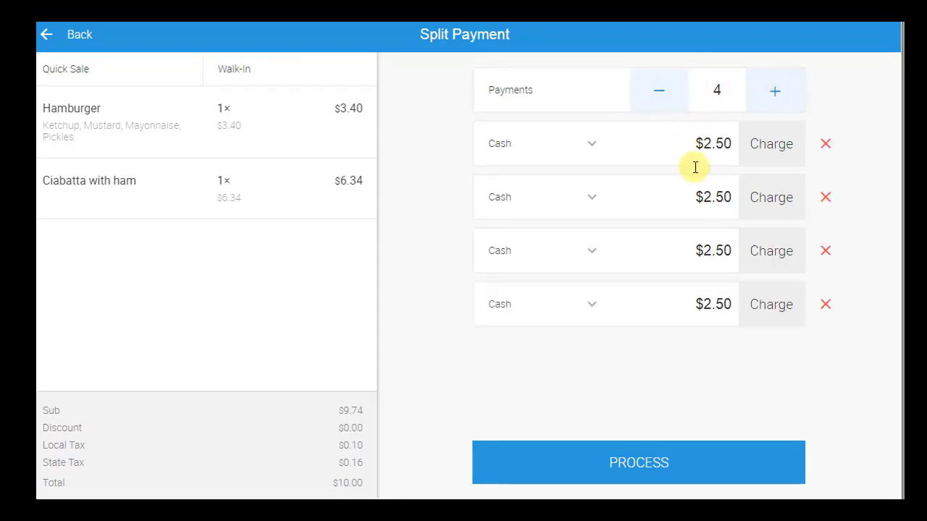
left_click(588, 148)
left_click(546, 213)
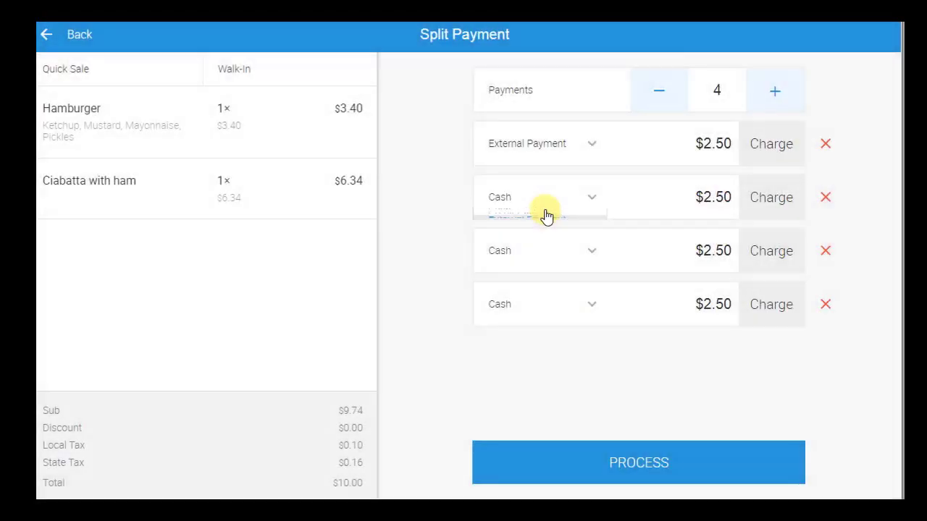
left_click(724, 197)
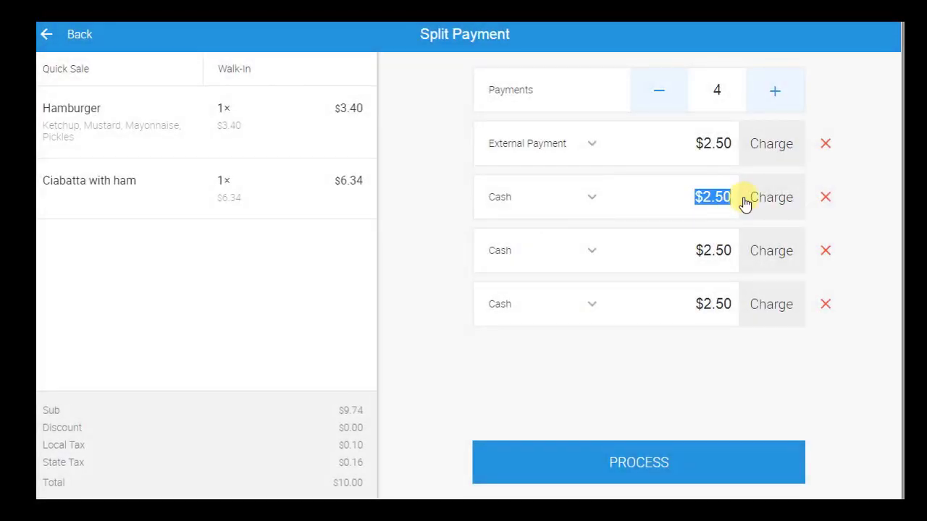
type("3.00")
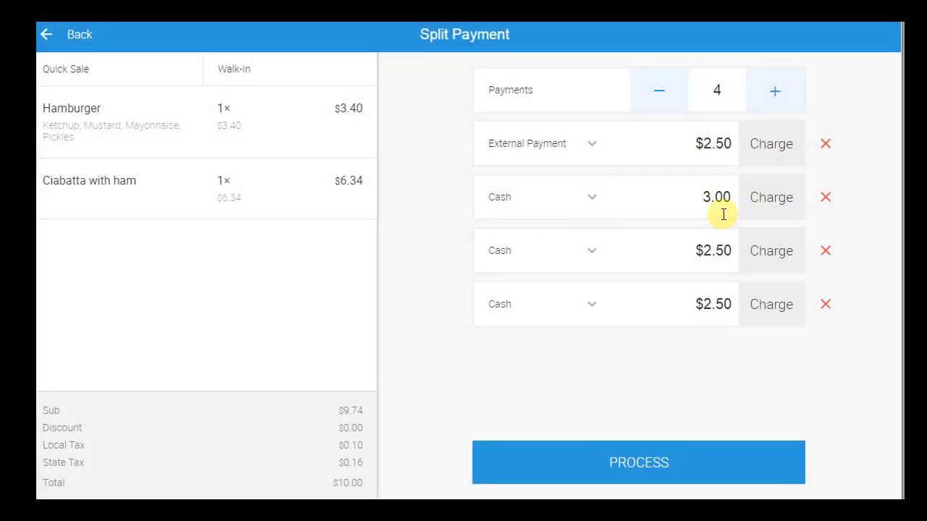
left_click(718, 393)
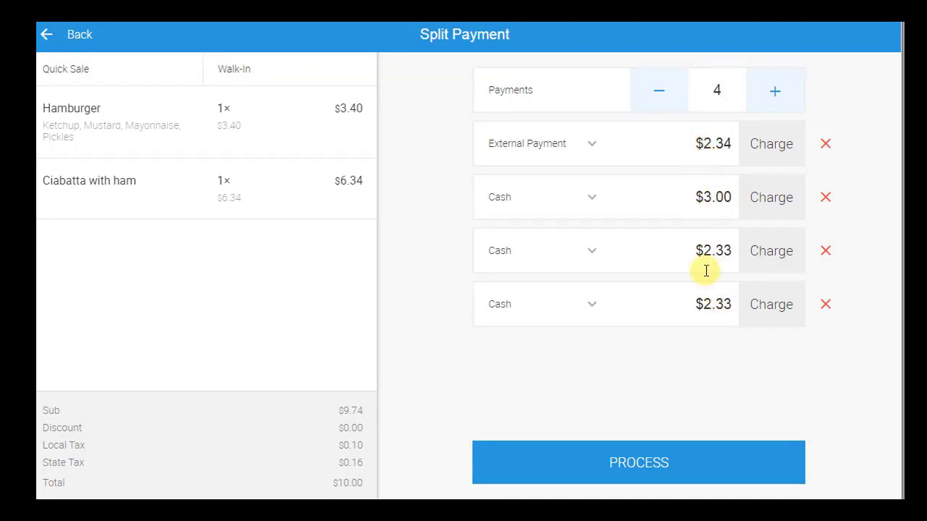
Step: Charge the first payment externally, entering the card number, expiration date and a tip
left_click(769, 159)
type("123")
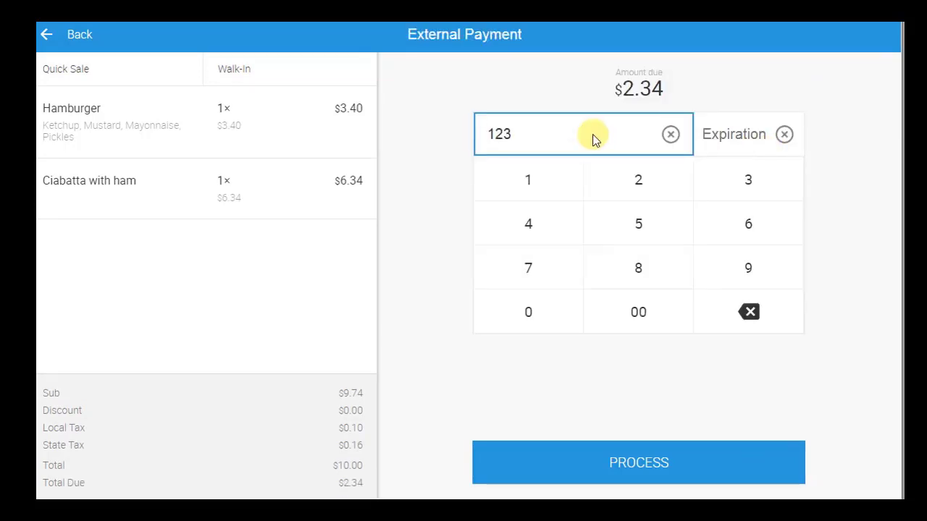
type("2")
left_click(719, 138)
type("1121")
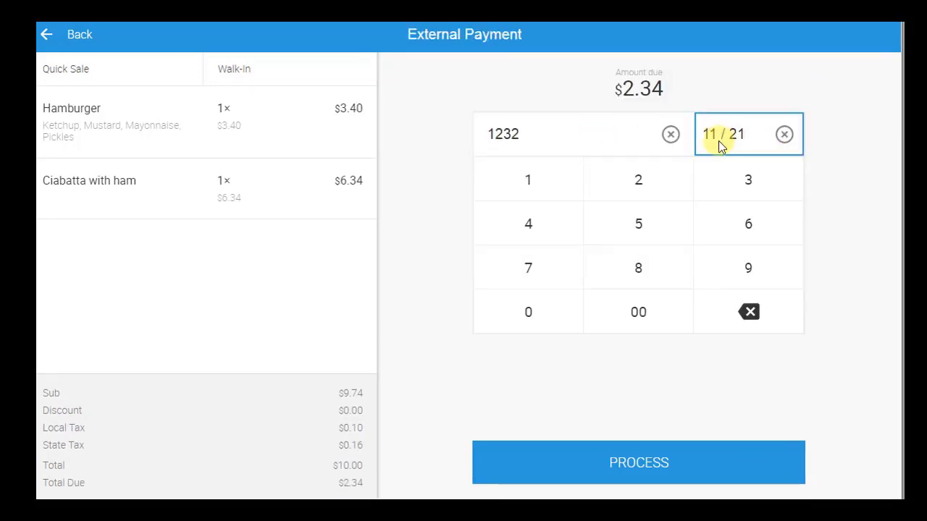
left_click(652, 467)
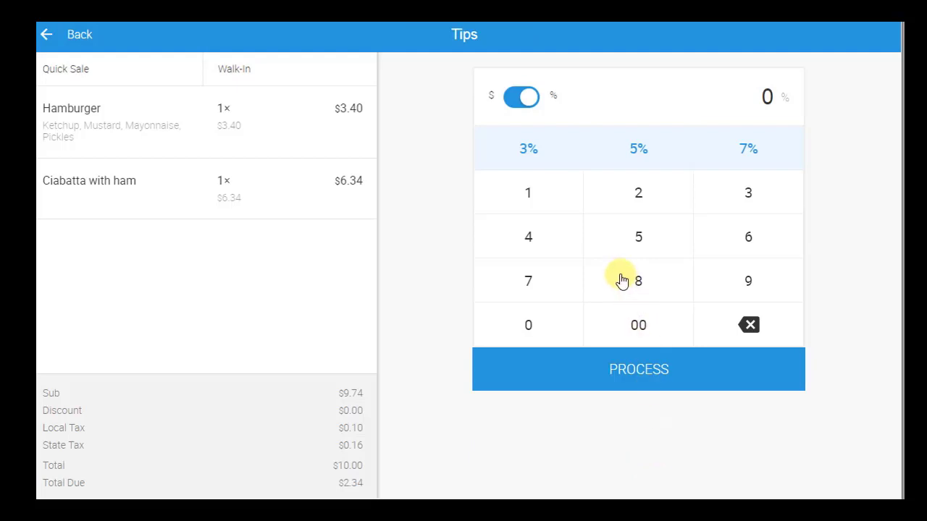
left_click(528, 193)
left_click(638, 281)
left_click(667, 380)
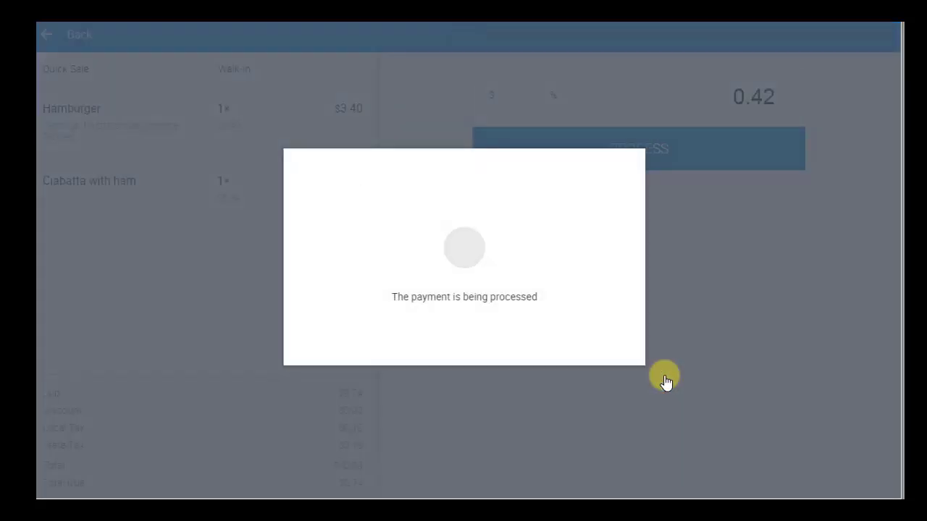
left_click(651, 466)
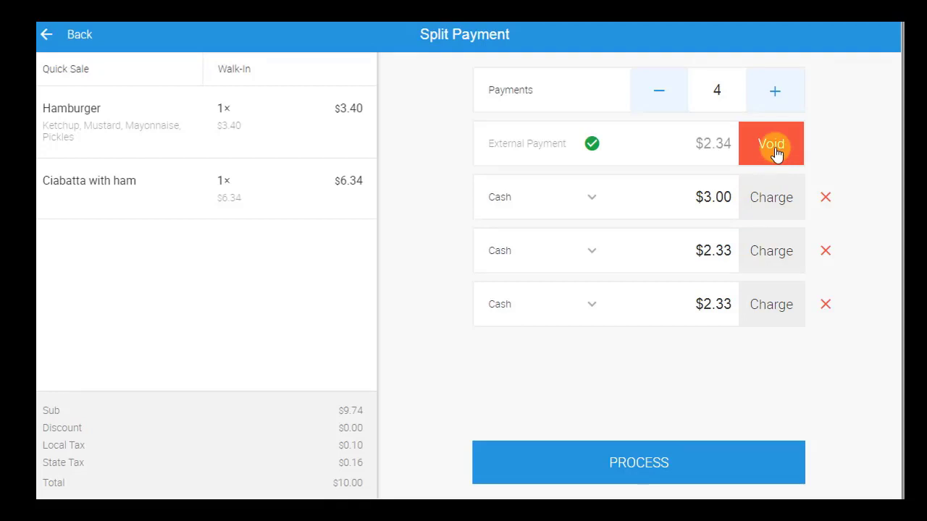
Step: Pay the $3.00 cash portion exactly and process the fully paid split order
left_click(759, 202)
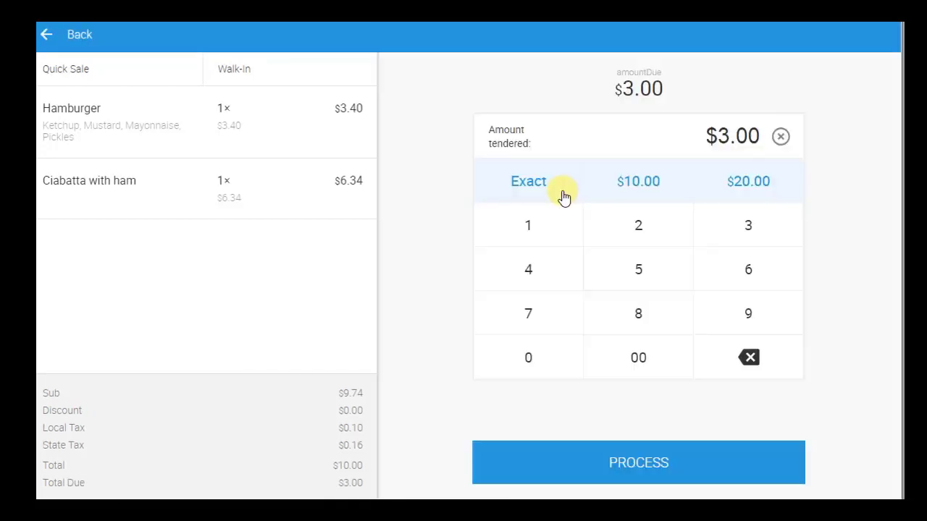
left_click(533, 187)
left_click(644, 460)
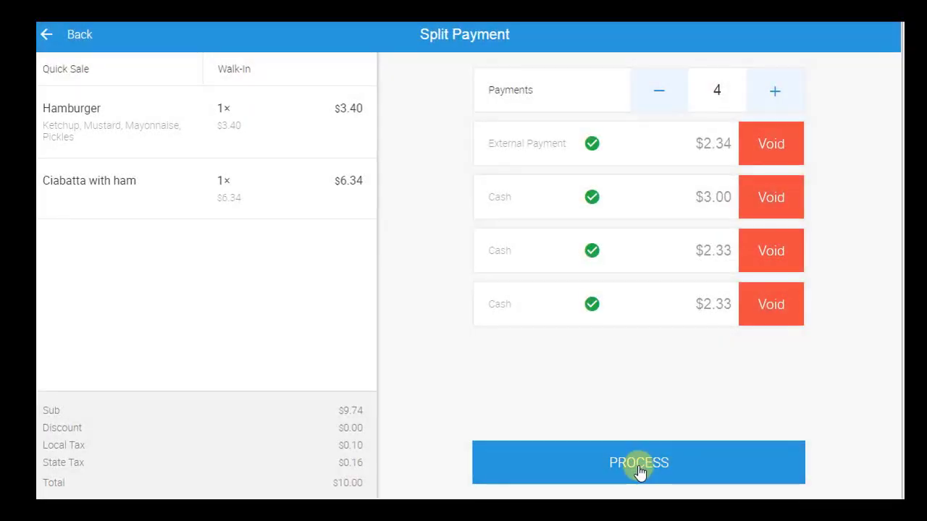
left_click(639, 470)
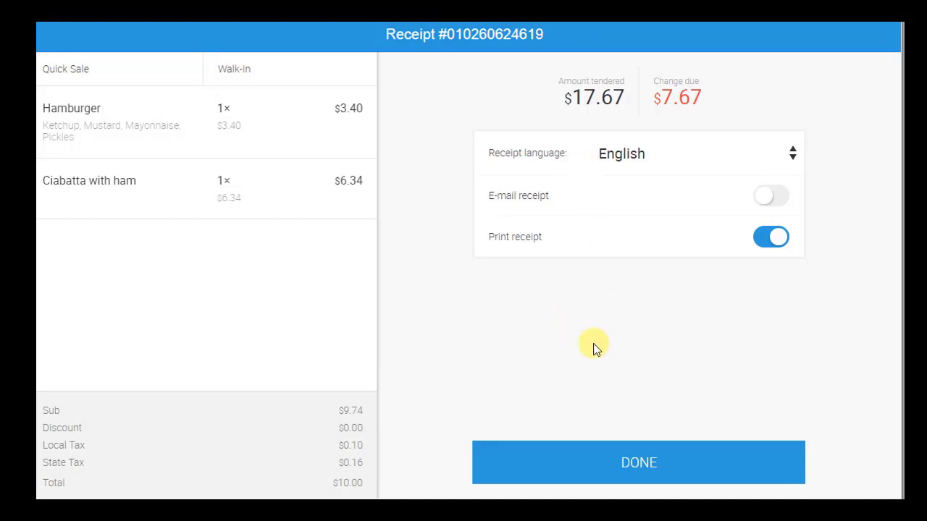
Step: Finish the split-payment sale to start an empty order, then open the main menu
left_click(615, 464)
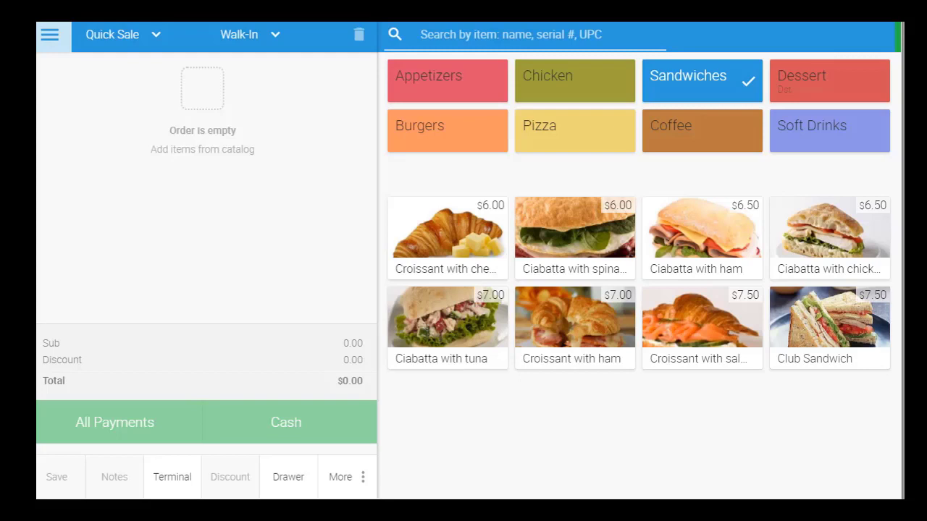
left_click(48, 36)
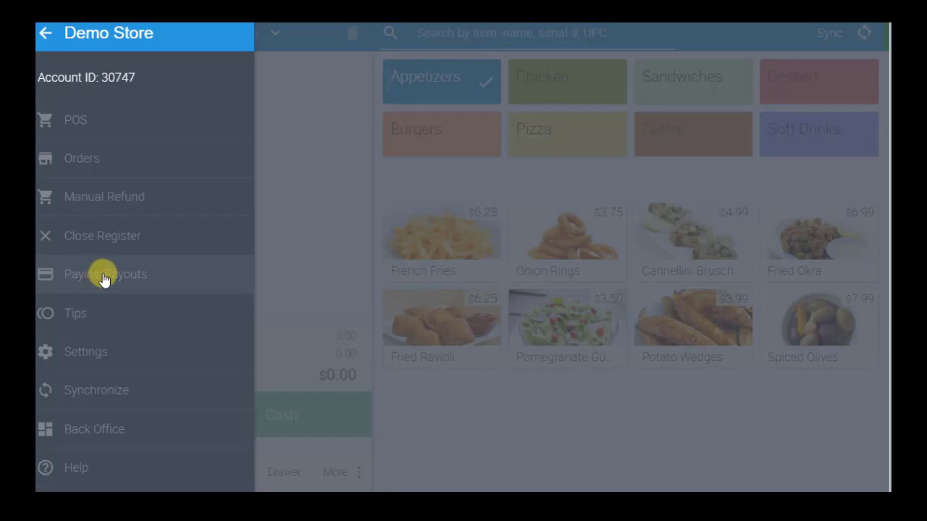
Step: Close the register at $700.00 with the note '$33.56 missing'
left_click(108, 233)
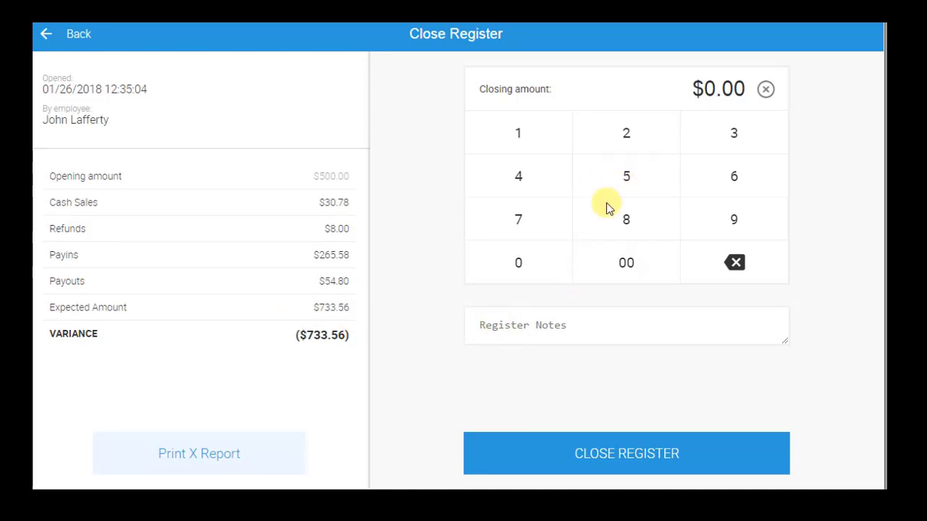
left_click(529, 226)
left_click(614, 257)
left_click(620, 263)
left_click(600, 330)
type("$33.56 m")
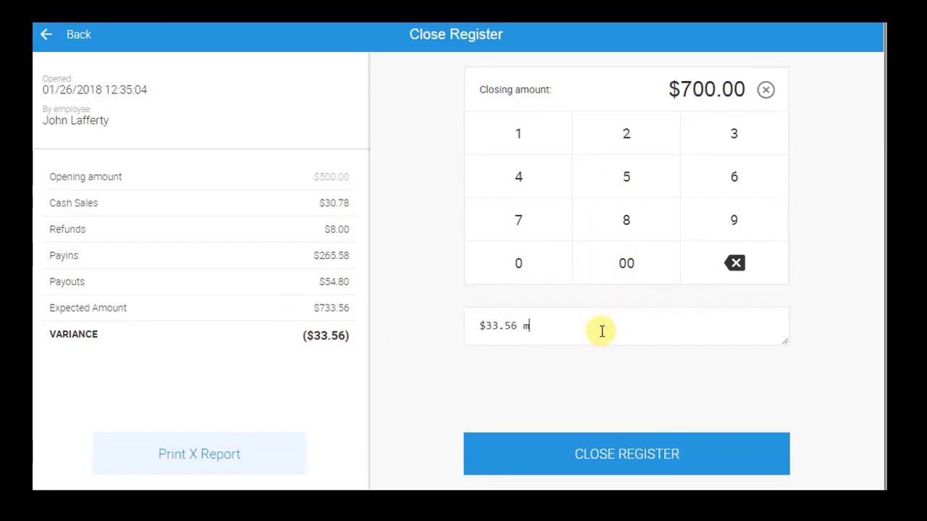
type("issing")
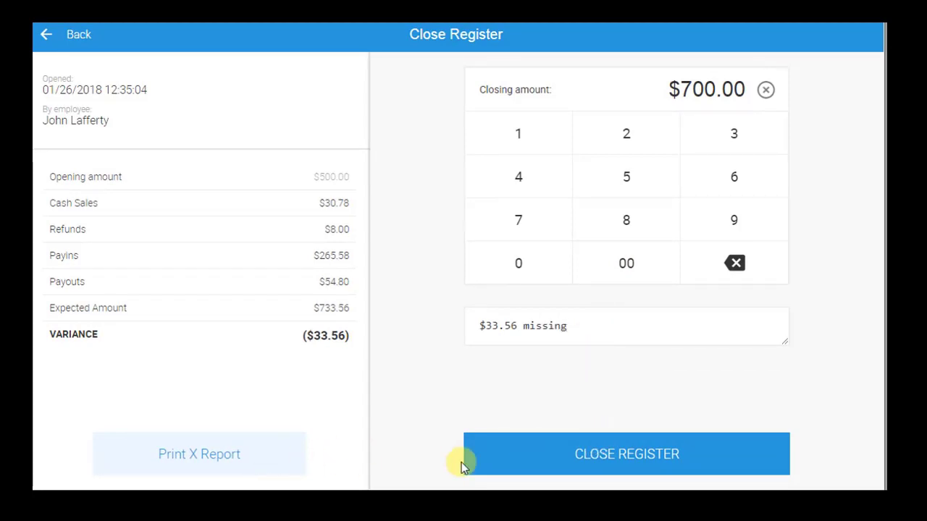
left_click(588, 462)
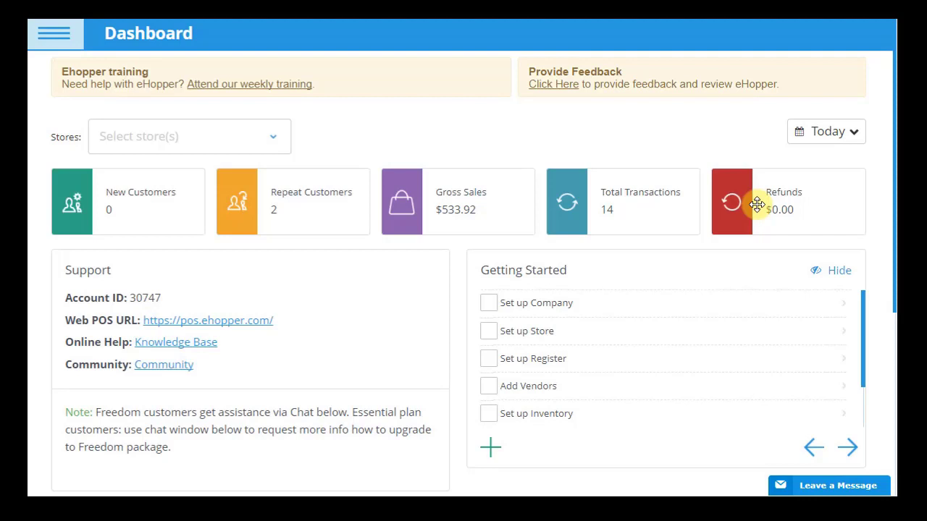
Step: Set the dashboard date range to All and scroll to Gross Sales By Category
left_click(852, 136)
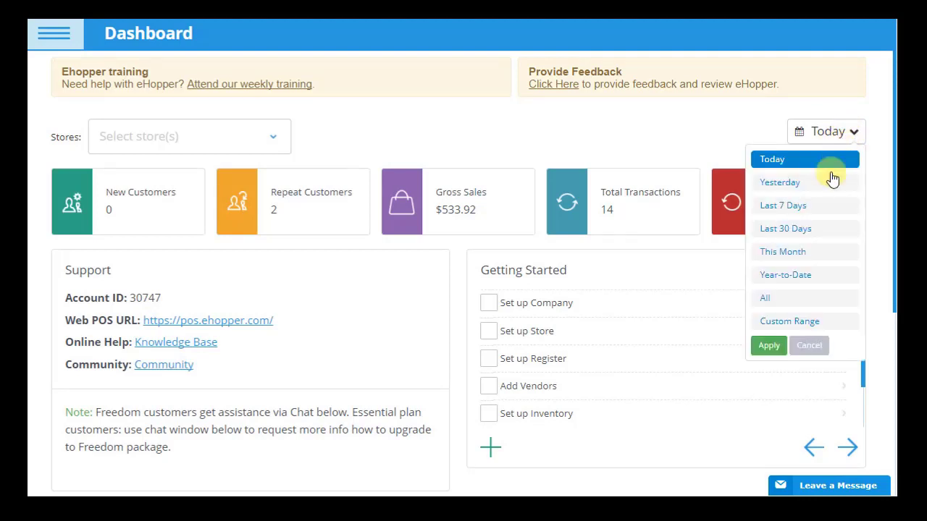
left_click(782, 298)
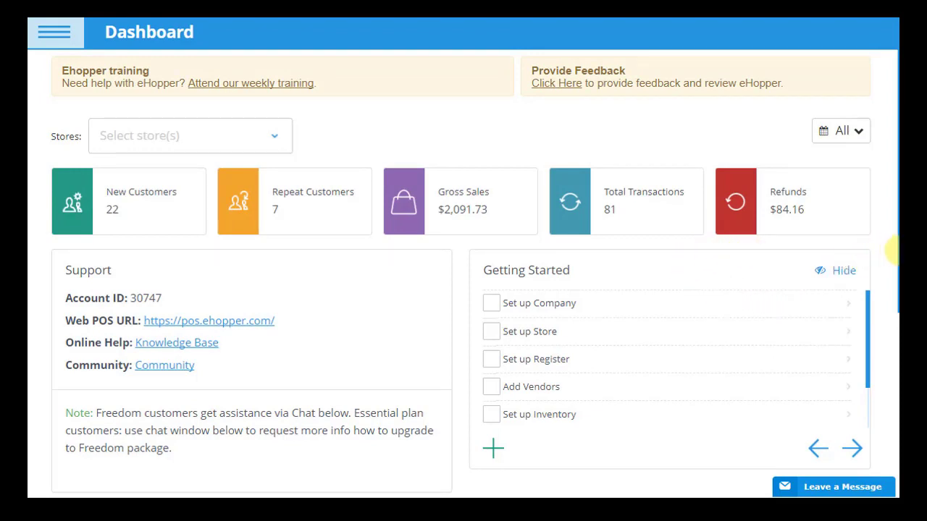
left_click_drag(895, 252, 898, 457)
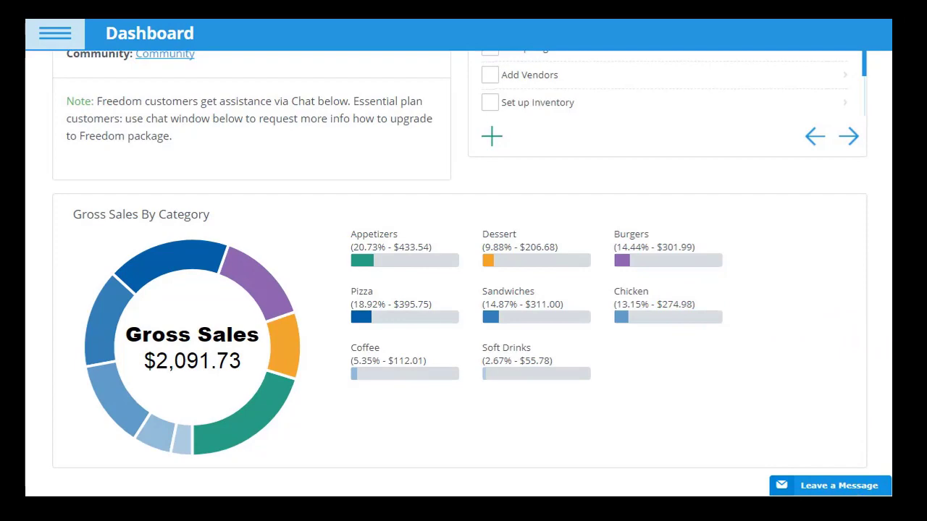
scroll(885, 372, "up", 4)
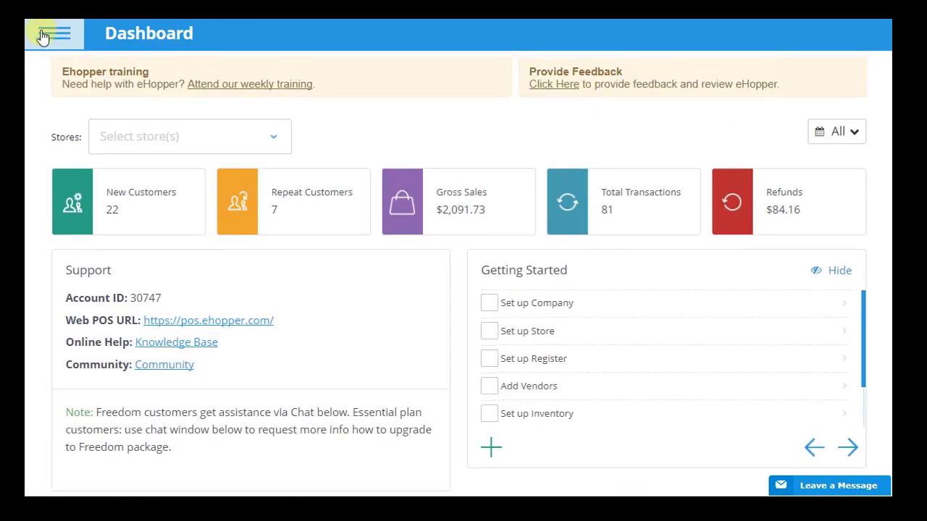
left_click(43, 37)
Step: Open the Products list full-width and sort it by Total Cost, highest first
left_click(91, 273)
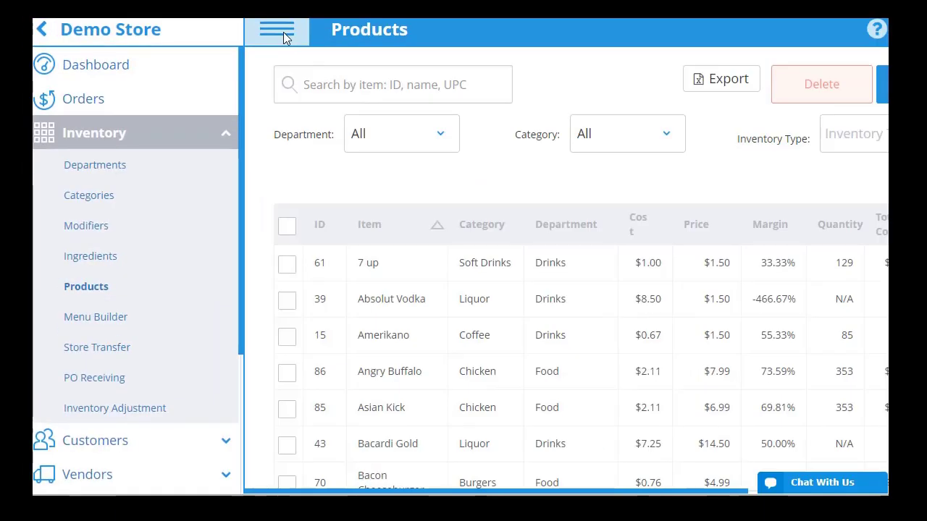
left_click(283, 39)
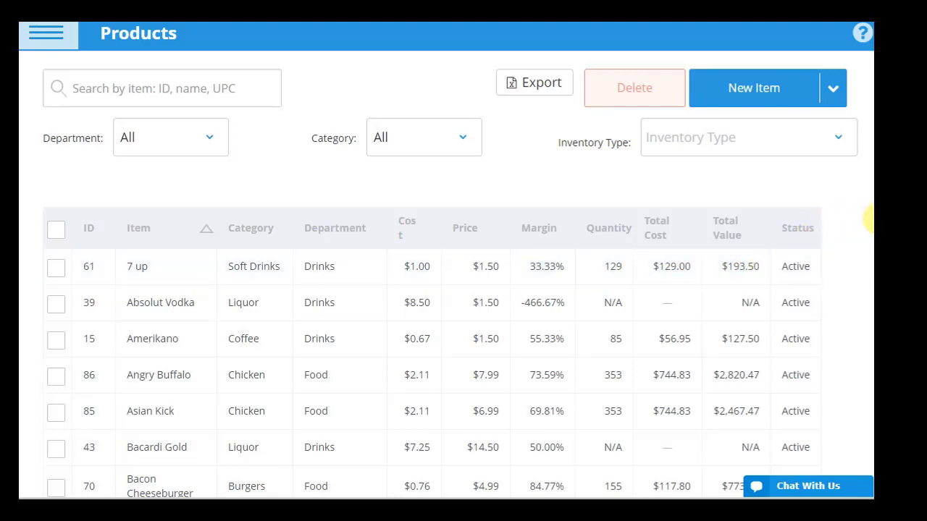
scroll(869, 217, "down", 2)
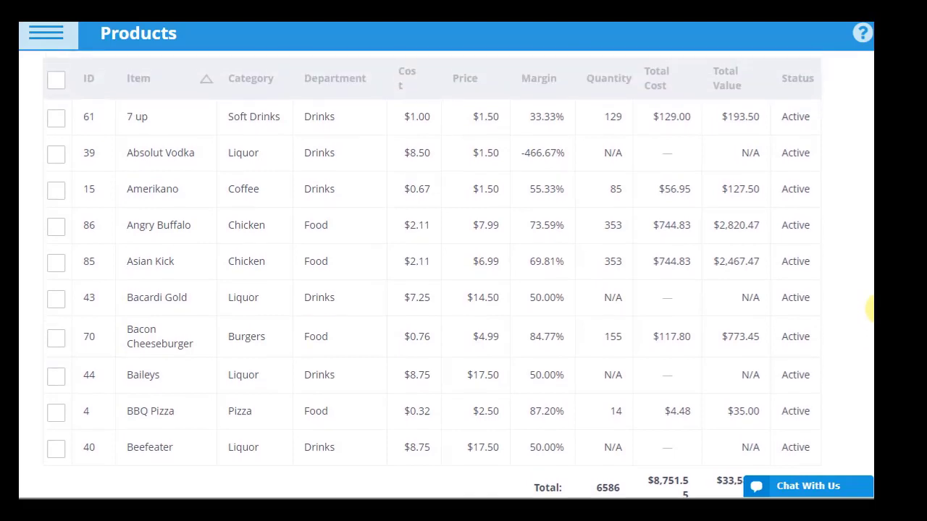
scroll(869, 308, "up", 2)
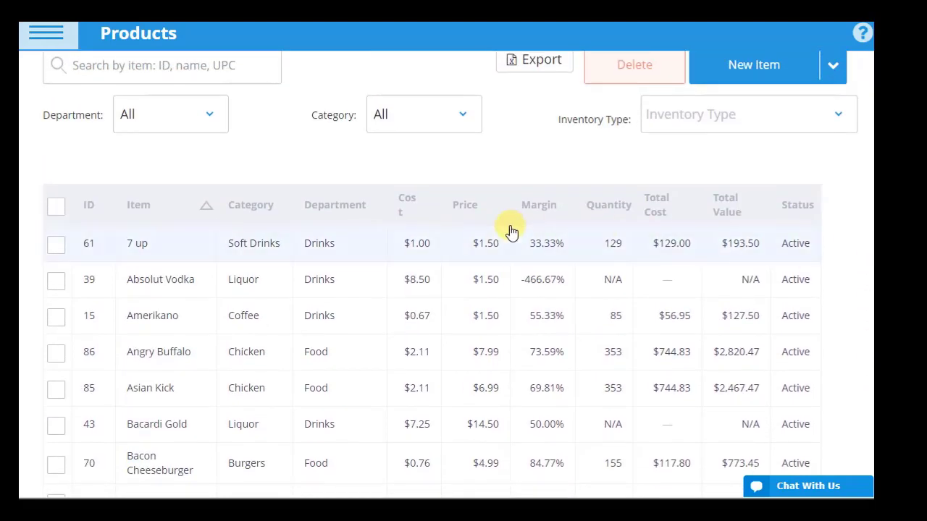
left_click(657, 208)
left_click(656, 208)
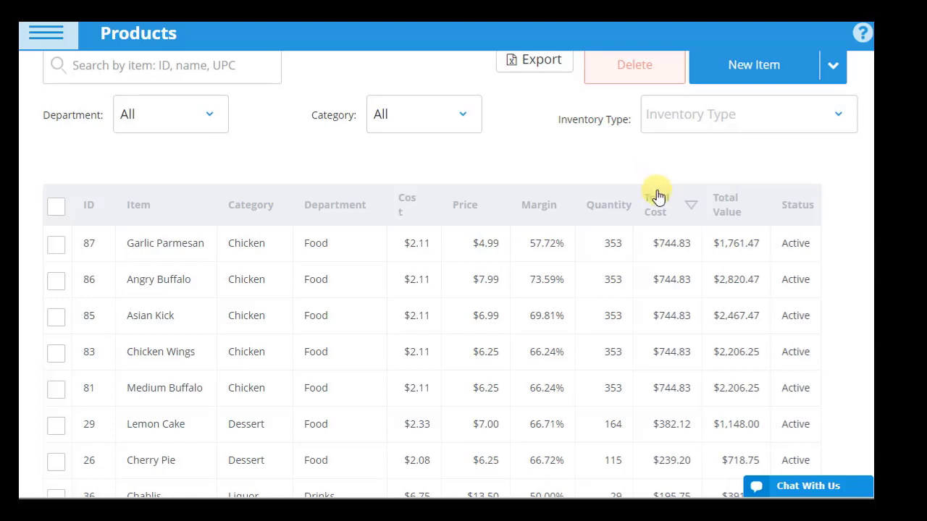
Step: Sort products by Total Value descending and filter the Category to Chicken
scroll(658, 196, "up", 1)
left_click(728, 241)
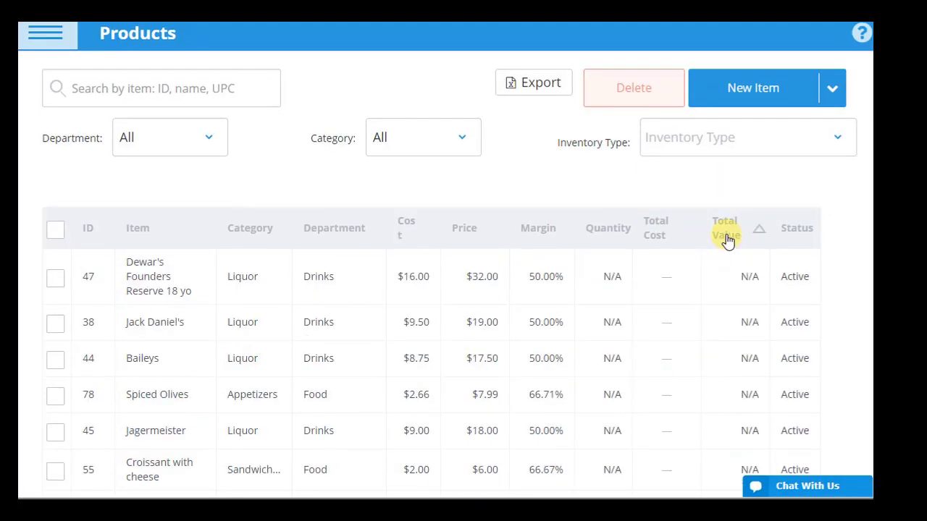
left_click(728, 241)
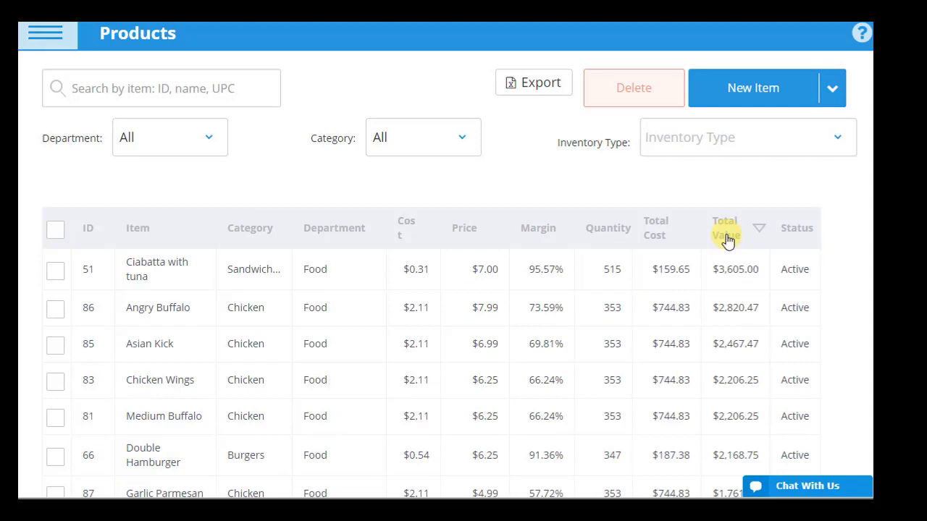
left_click(461, 141)
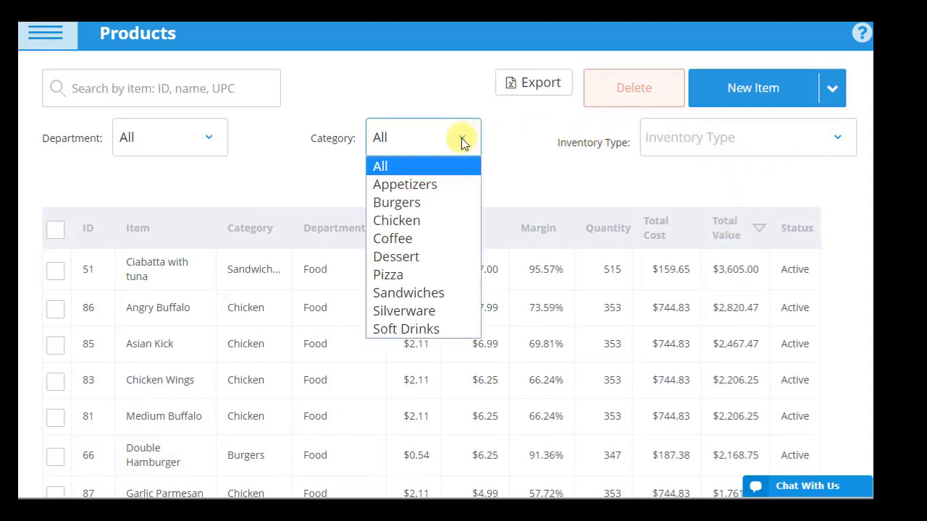
left_click(427, 222)
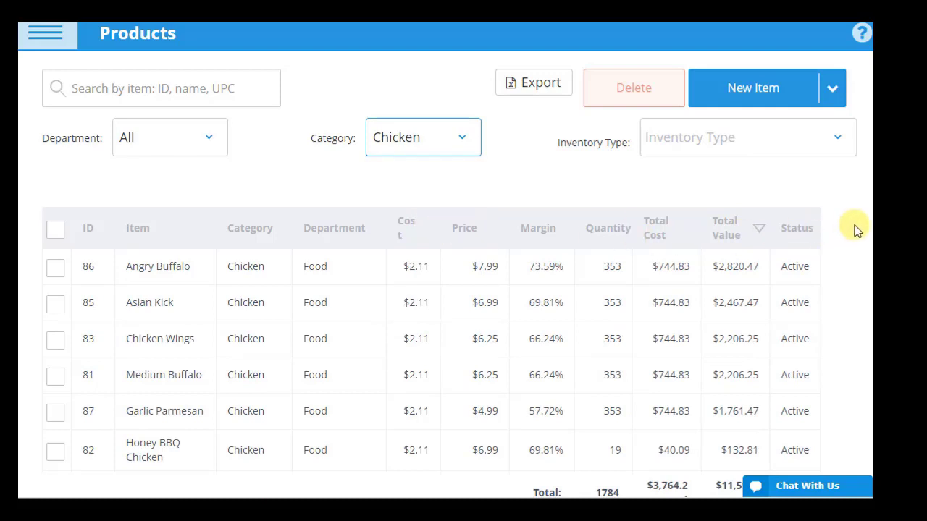
scroll(869, 225, "down", 1)
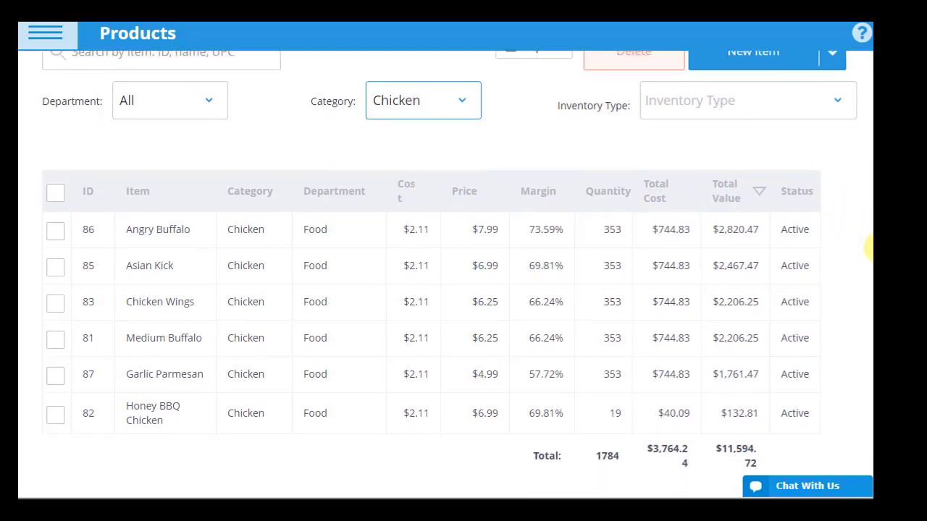
left_click(419, 69)
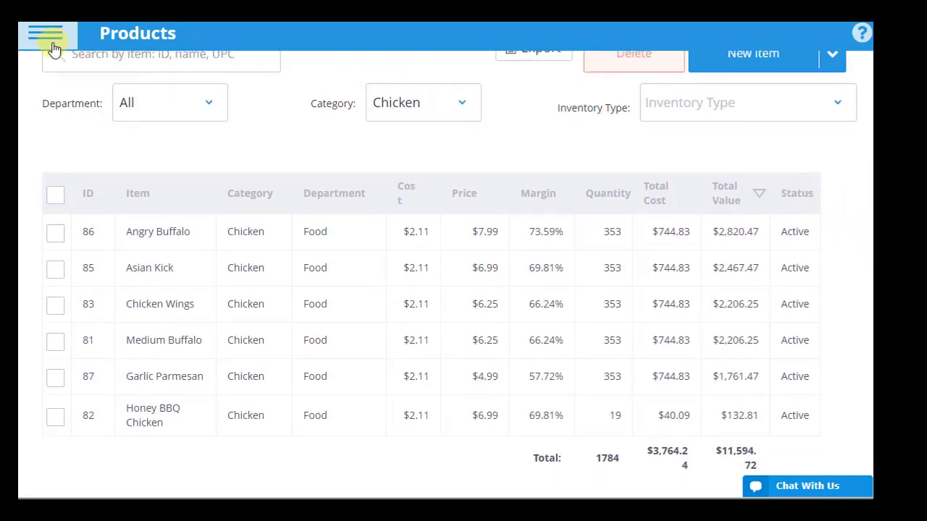
left_click(44, 34)
scroll(228, 369, "down", 1)
scroll(147, 388, "down", 1)
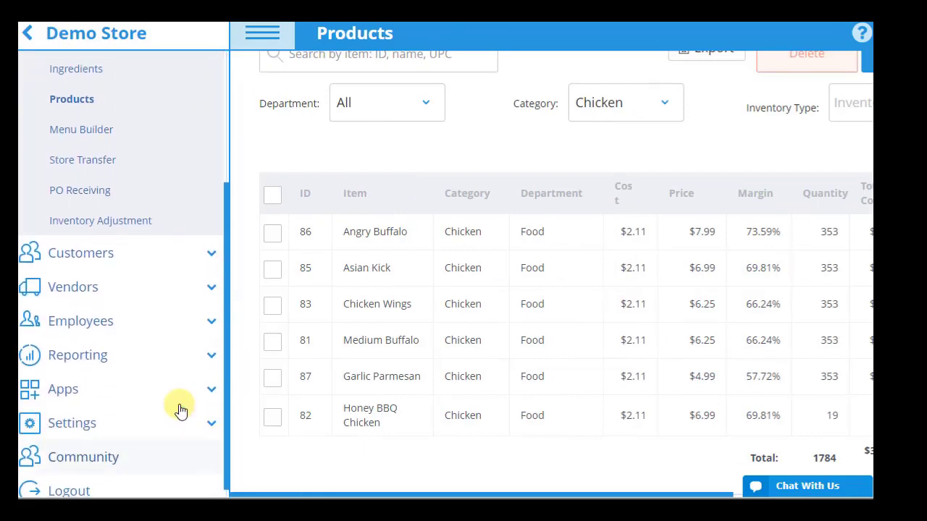
Step: Open the Product Mix Report full-width and sort it by Gross Sales
left_click(173, 354)
left_click(145, 441)
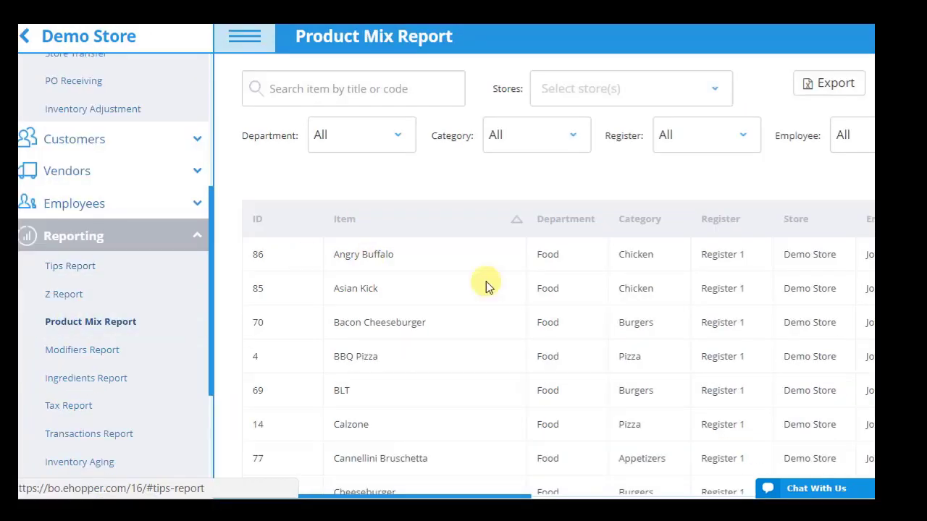
left_click(231, 32)
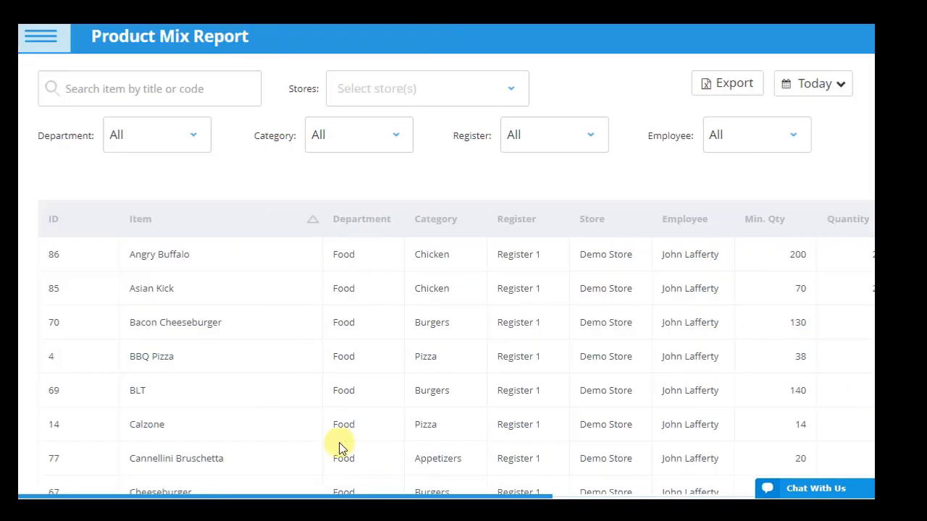
left_click_drag(393, 494, 591, 497)
left_click(789, 218)
left_click_drag(278, 497, 97, 491)
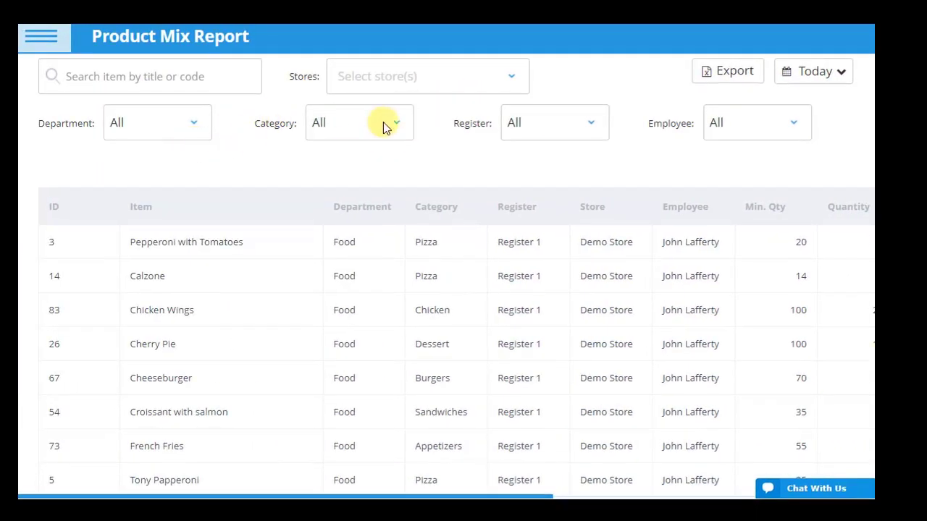
Step: Limit the report to This Month and Pizza, then scroll to the Quantity and Qty Sold columns
left_click(840, 72)
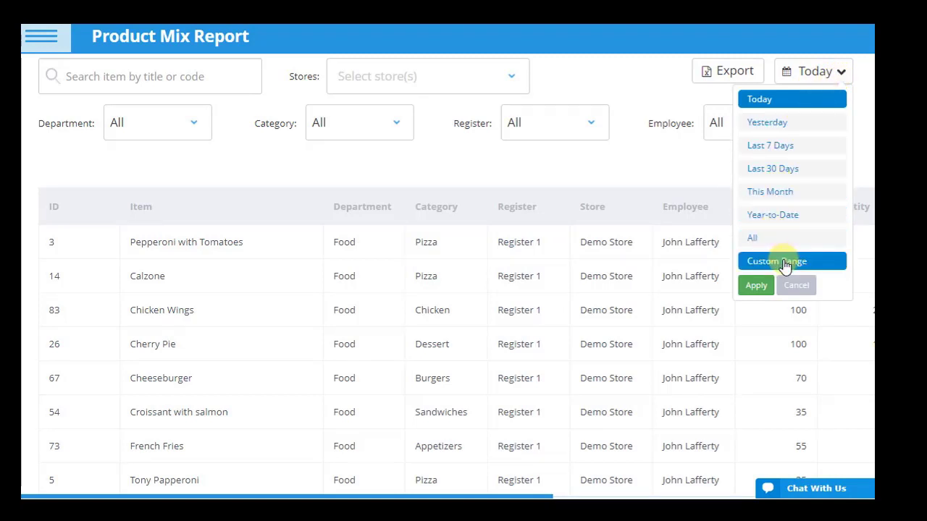
left_click(774, 191)
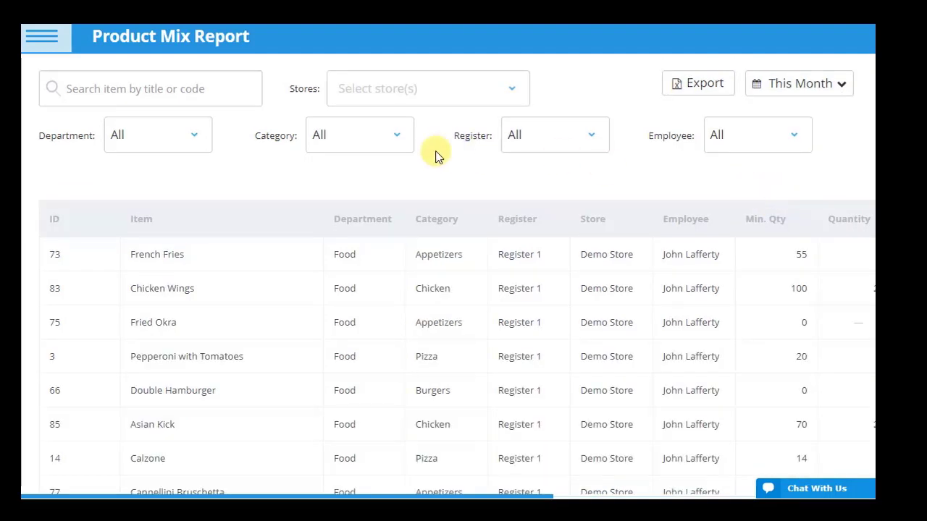
left_click(399, 131)
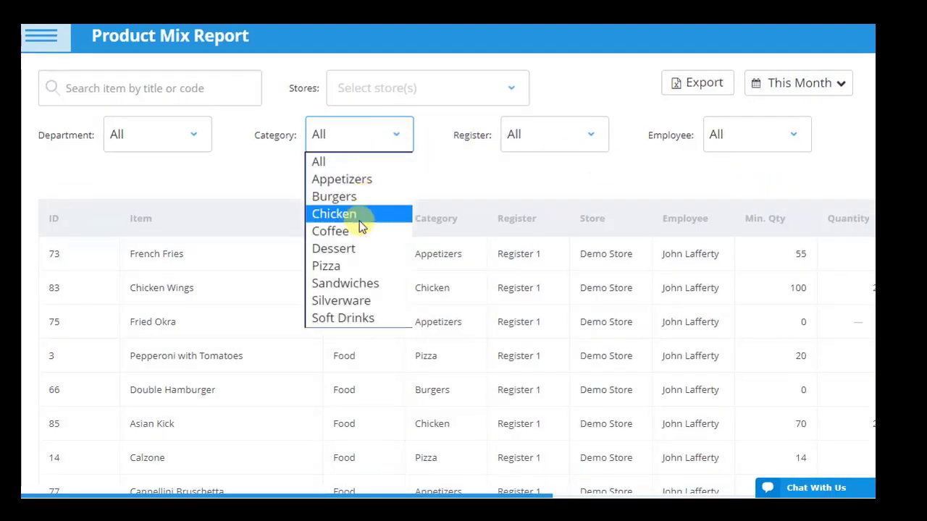
left_click(348, 266)
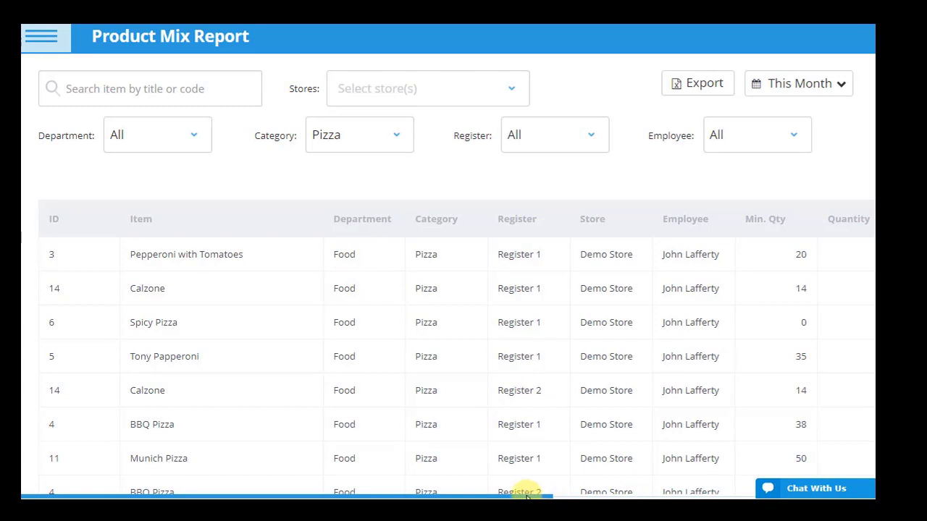
left_click_drag(527, 496, 591, 495)
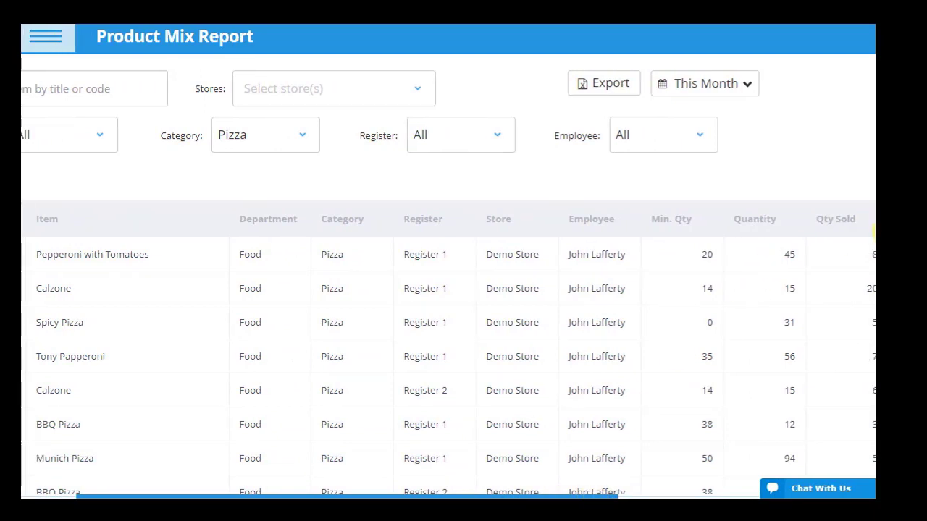
scroll(449, 290, "down", 1)
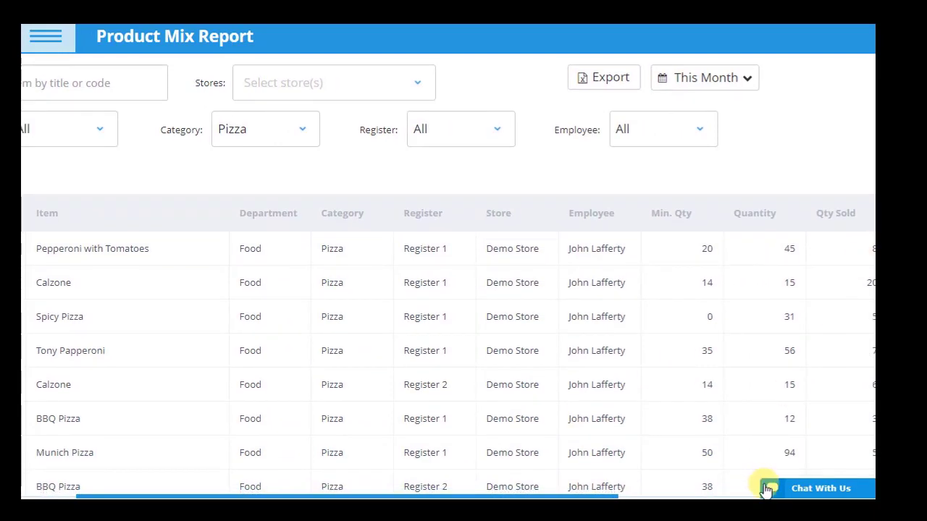
left_click_drag(517, 496, 625, 497)
left_click(44, 40)
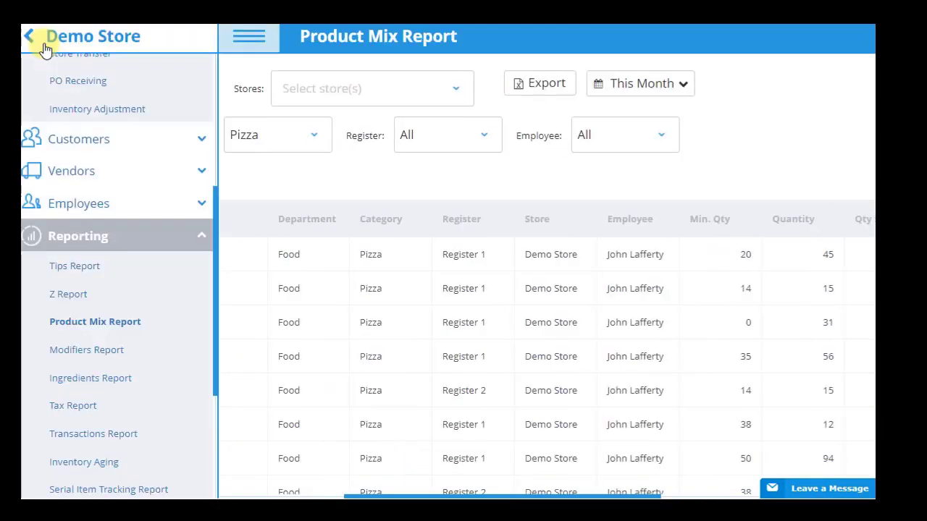
Step: Filter the Modifiers Report to Burgers, then switch to the Ingredients Report
left_click(85, 355)
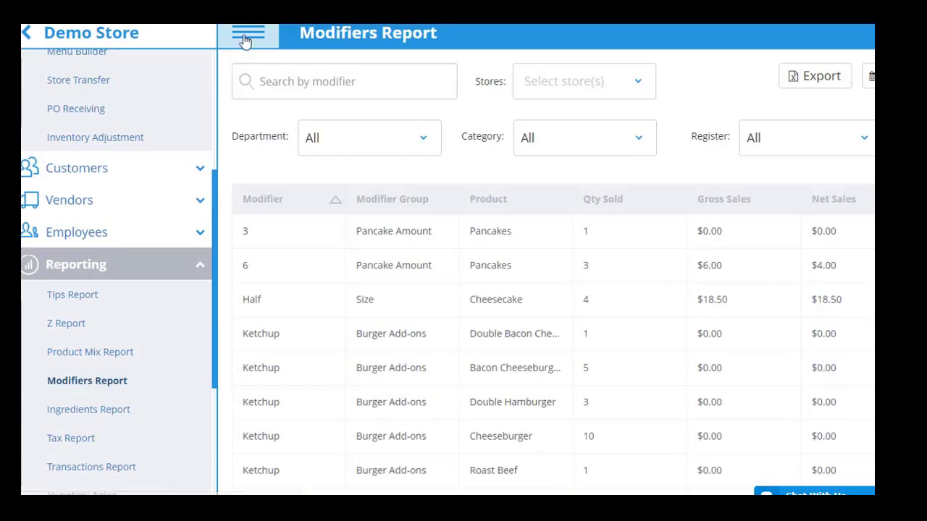
left_click(244, 40)
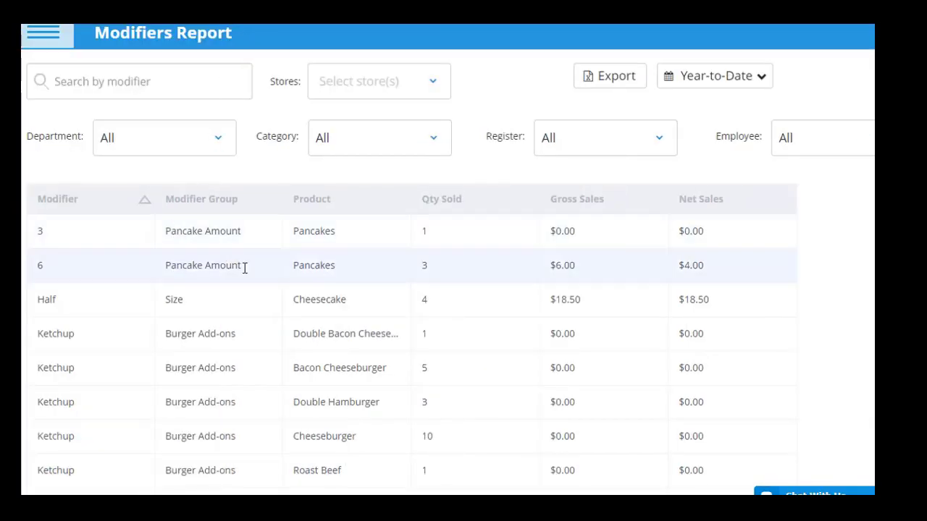
left_click(420, 143)
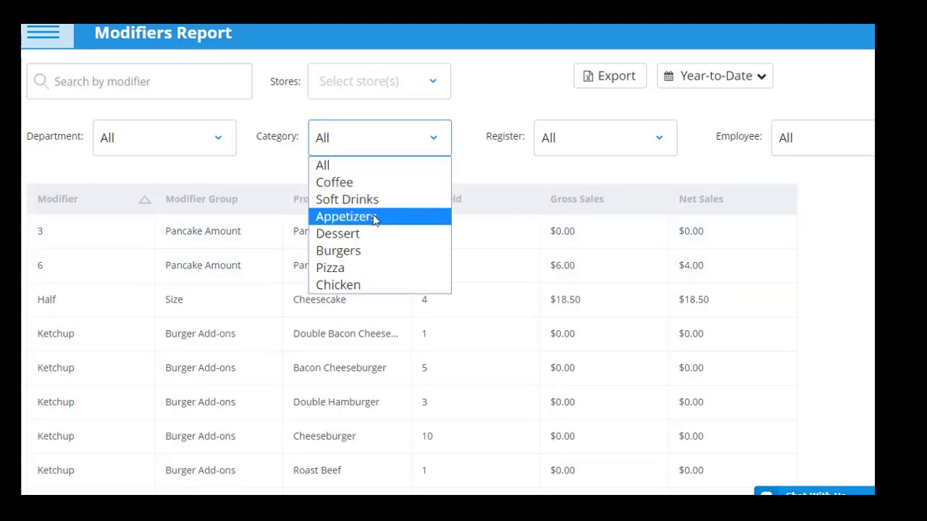
left_click(362, 252)
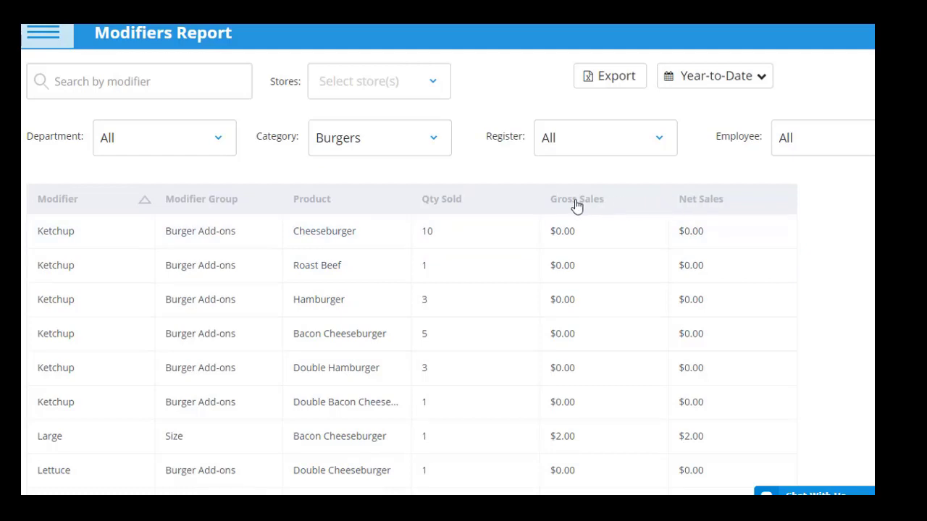
left_click(45, 43)
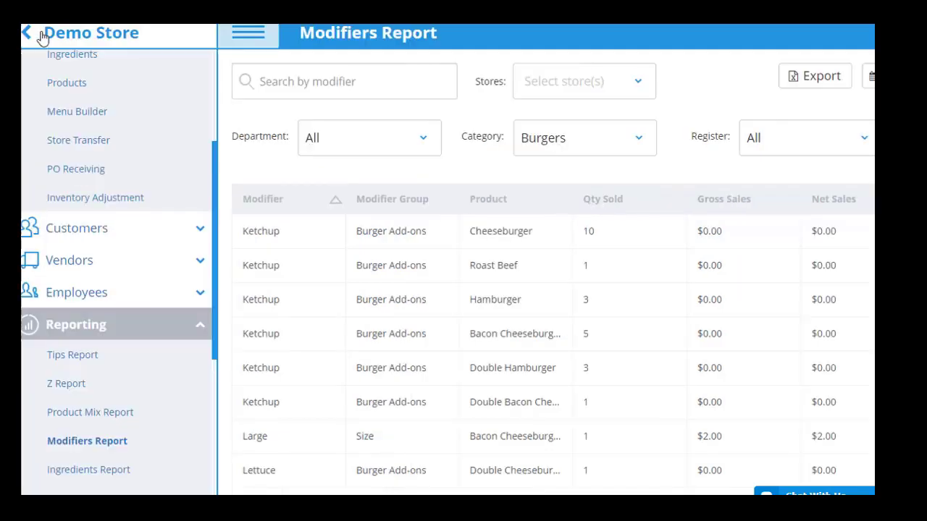
left_click(118, 470)
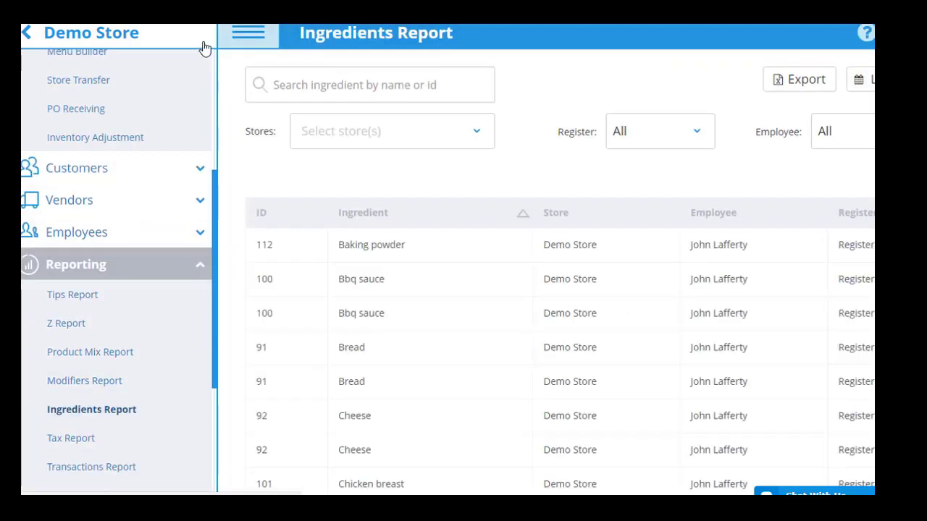
Step: Widen the Ingredients Report and scroll across its per-unit Qty Sold columns
left_click(237, 42)
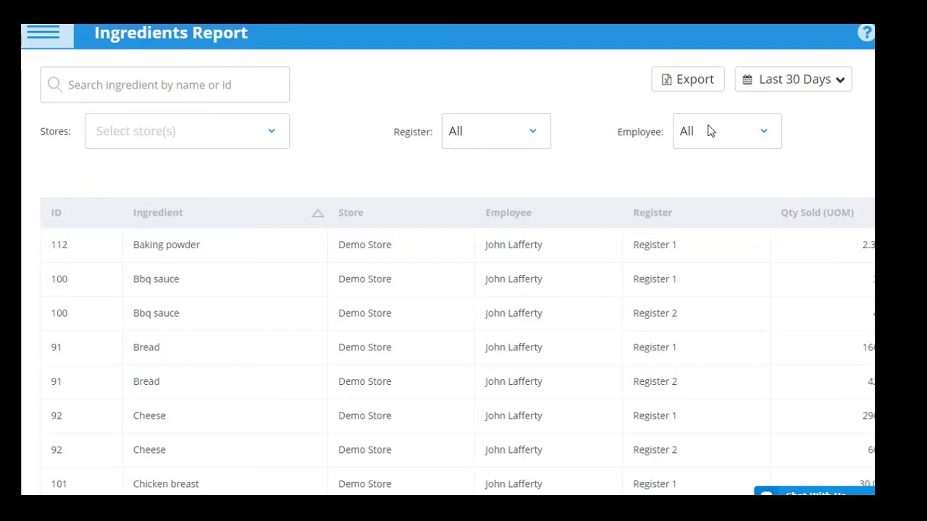
scroll(598, 352, "down", 1)
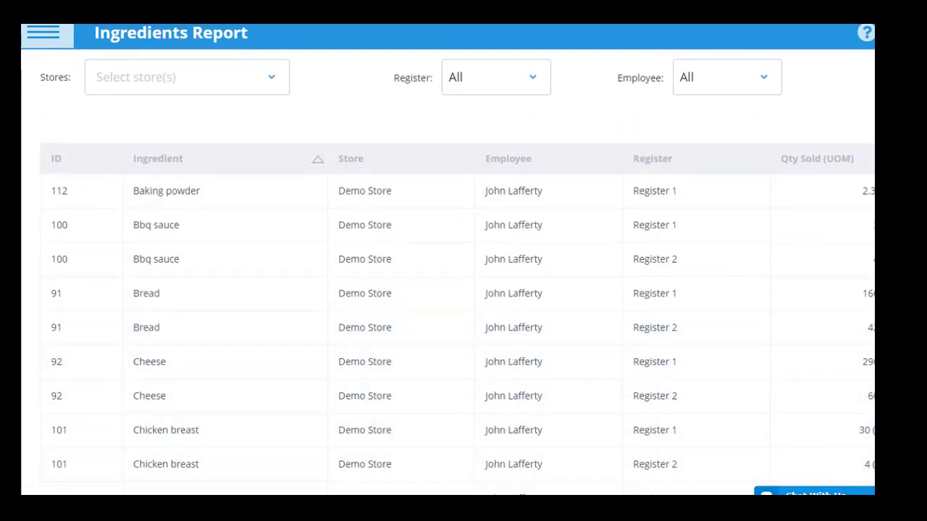
scroll(490, 490, "right", 3)
scroll(492, 435, "right", 2)
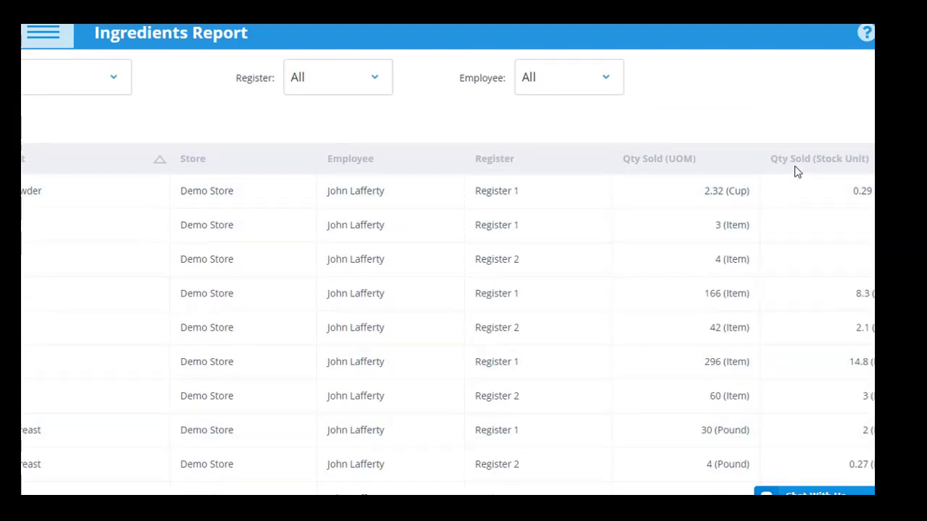
scroll(636, 495, "right", 1)
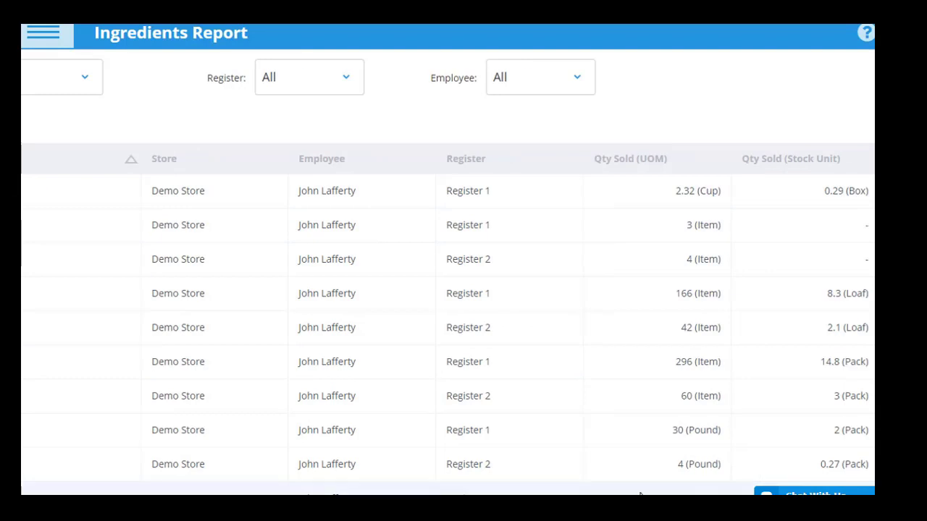
scroll(447, 276, "left", 5)
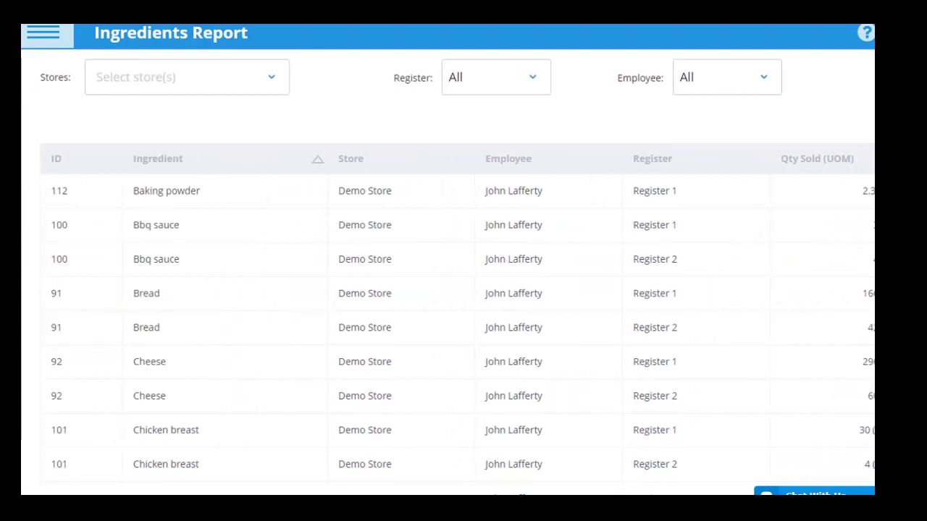
left_click(45, 33)
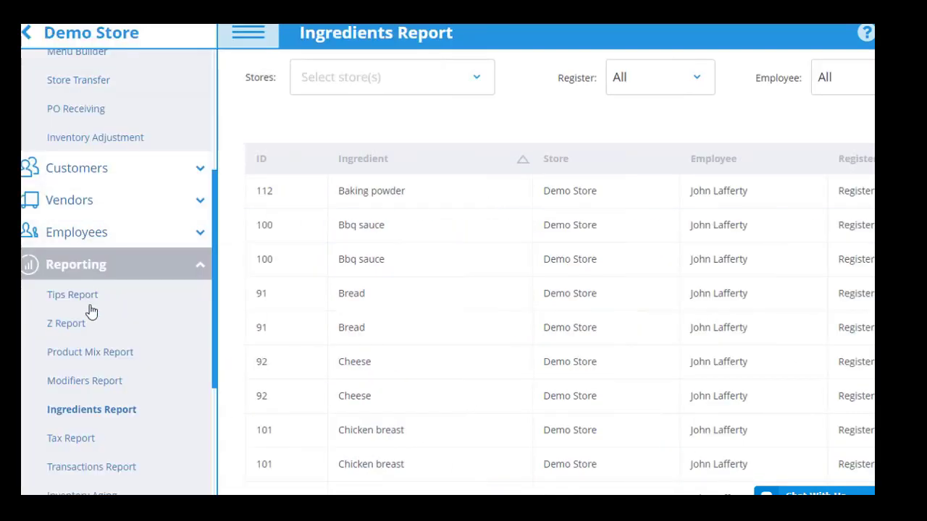
left_click_drag(213, 381, 203, 284)
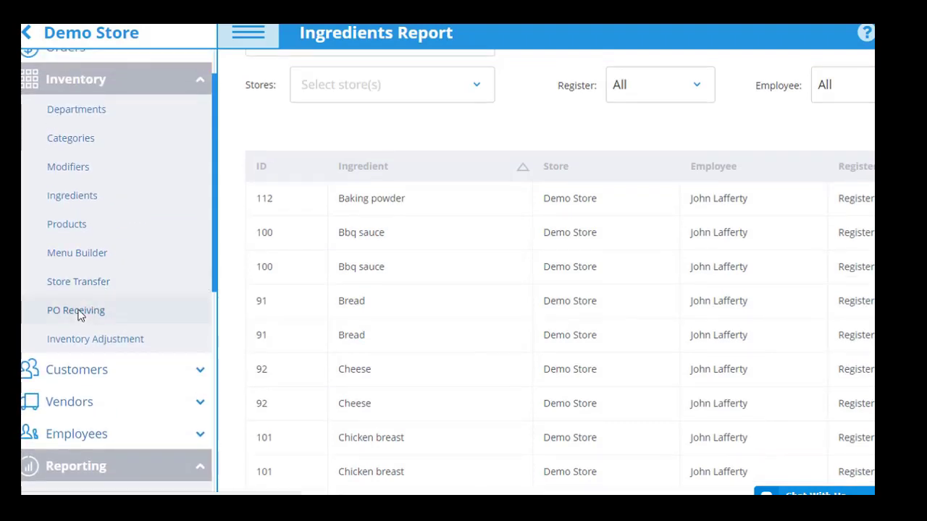
Step: Receive 18 packs of Cherries under PO Receiving's Ingredients tab and confirm it
left_click(77, 317)
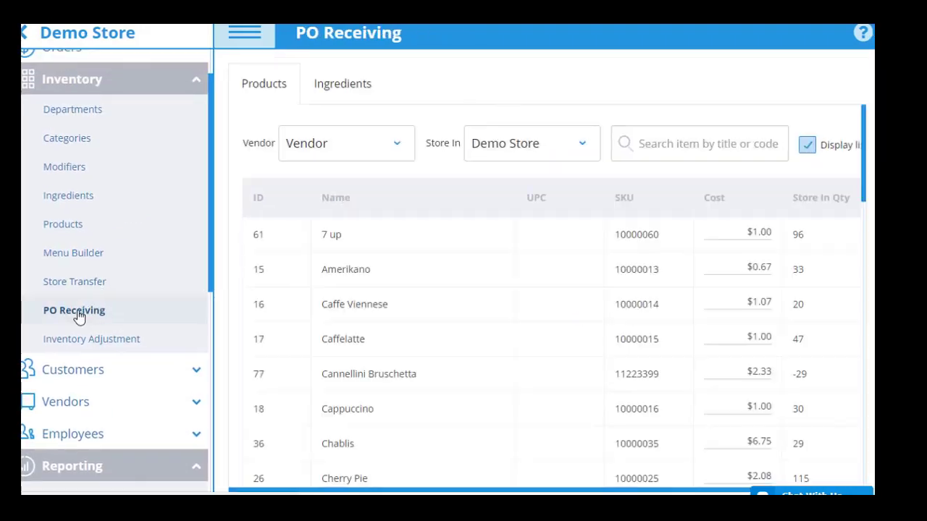
left_click(247, 41)
left_click(138, 83)
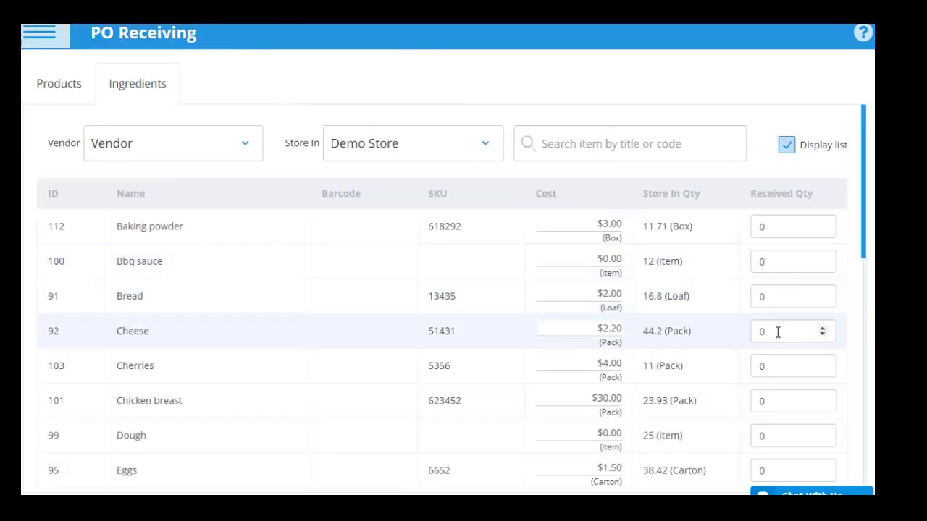
left_click(822, 364)
scroll(823, 369, "down", 8)
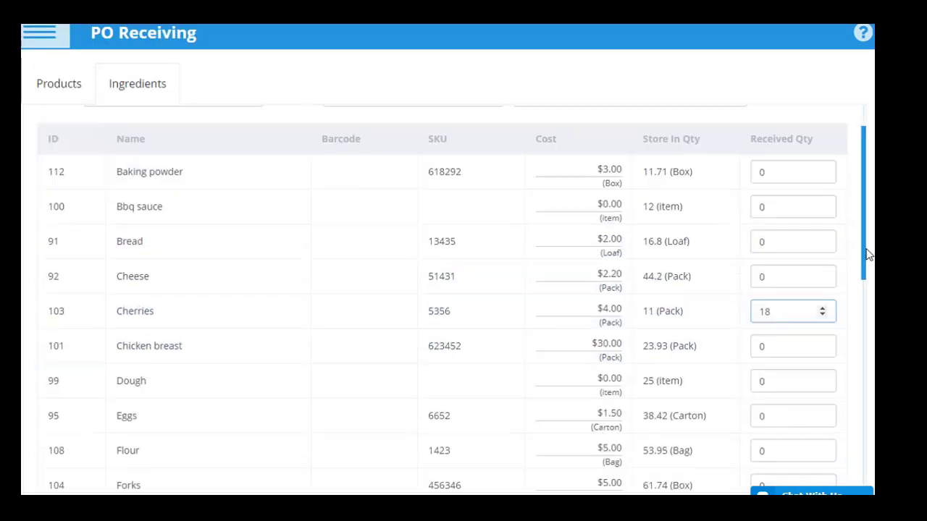
left_click(387, 469)
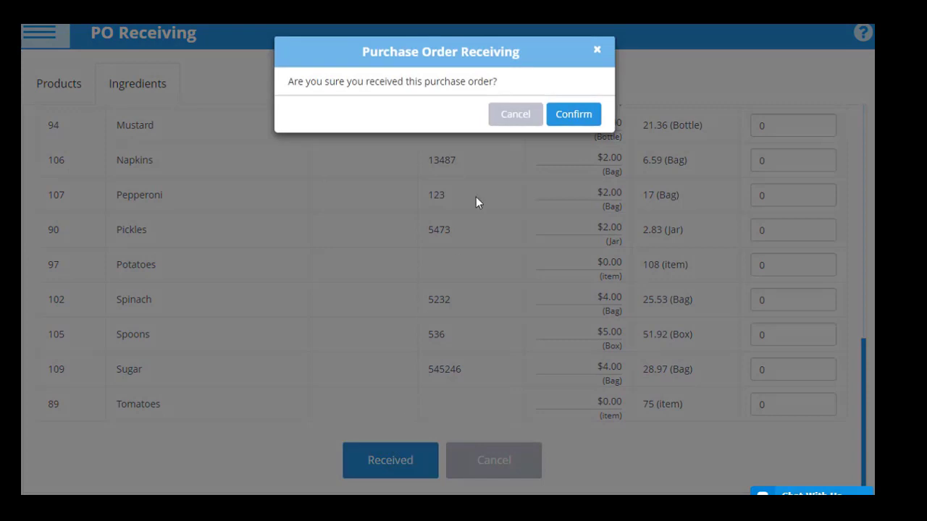
left_click(574, 114)
left_click(40, 35)
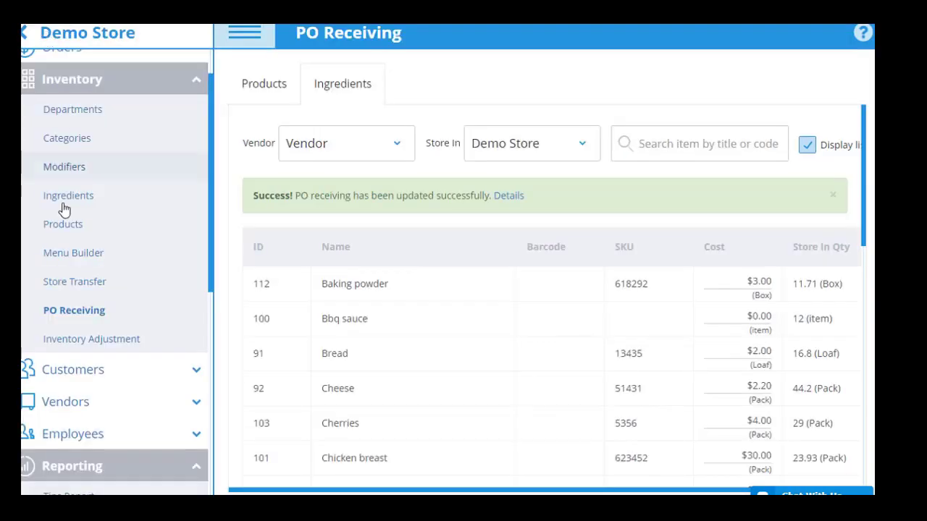
Step: Transfer 9 Caffe Viennese and 15 Chablis to Store 2, then open Inventory Adjustment
left_click(80, 283)
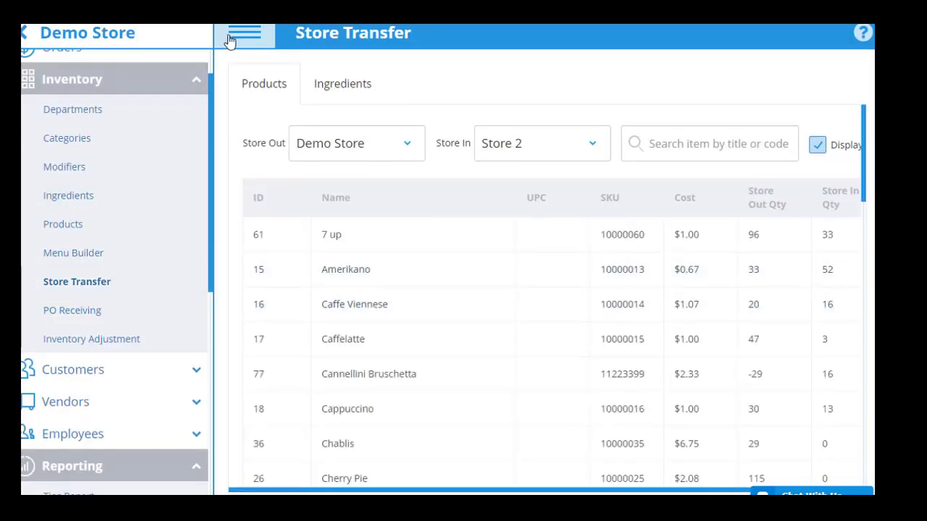
left_click(230, 38)
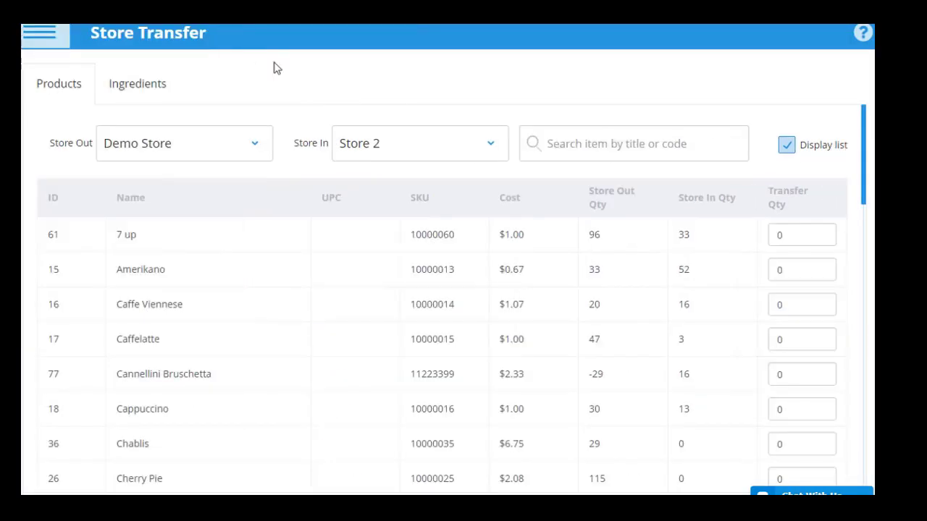
double_click(807, 304)
type("9")
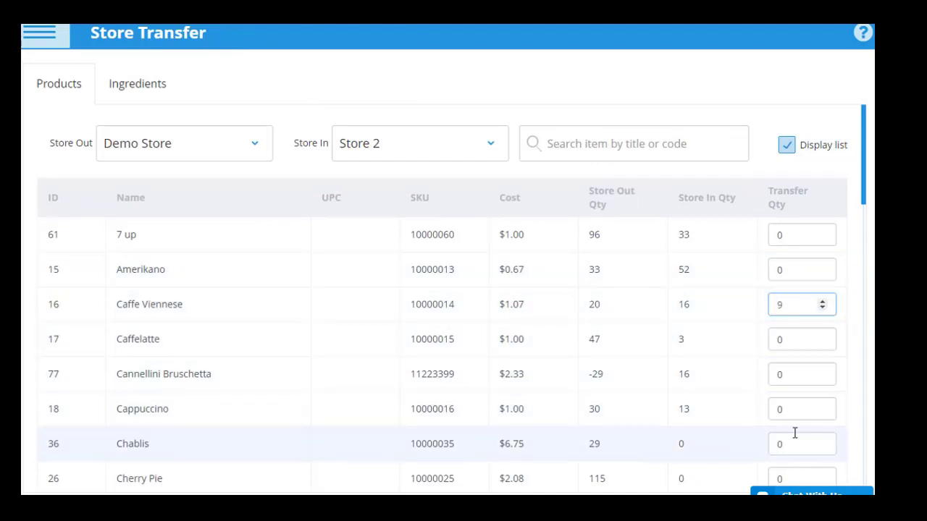
double_click(771, 444)
type("15")
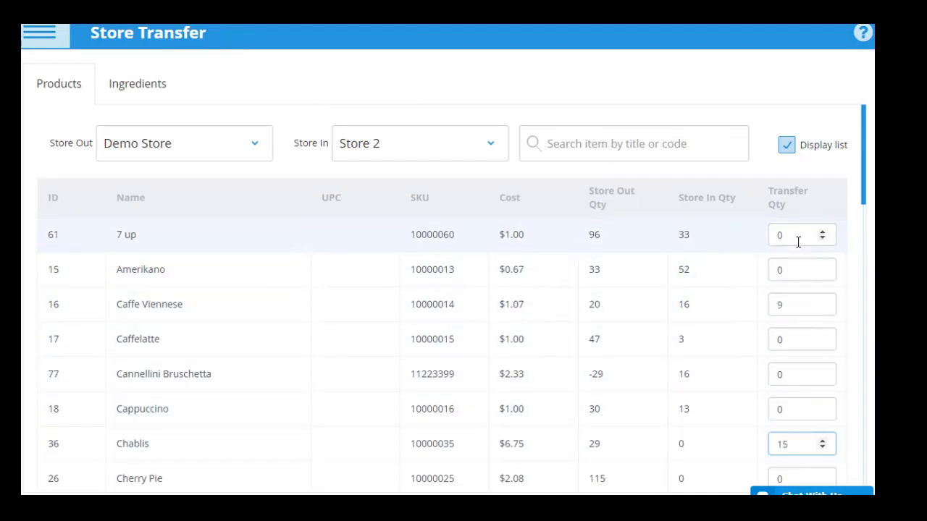
scroll(861, 246, "down", 3)
scroll(862, 362, "down", 15)
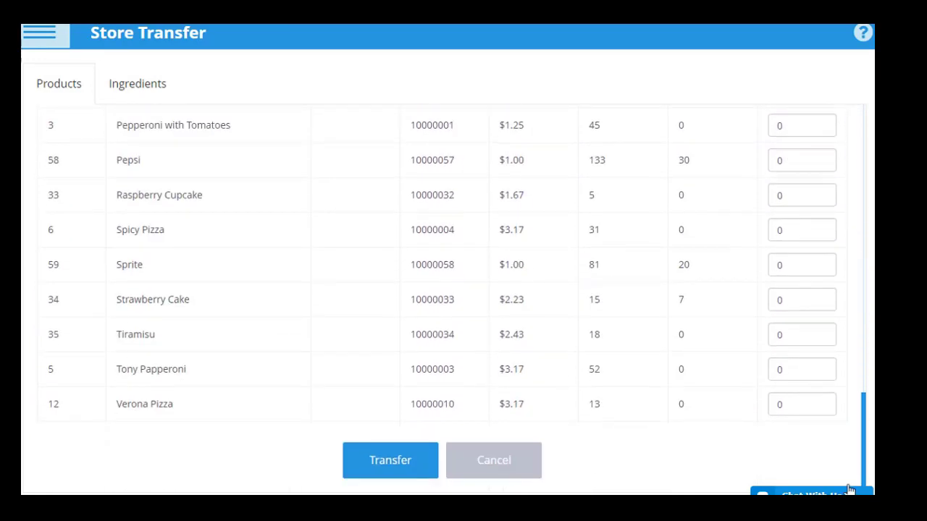
left_click(374, 459)
left_click(552, 116)
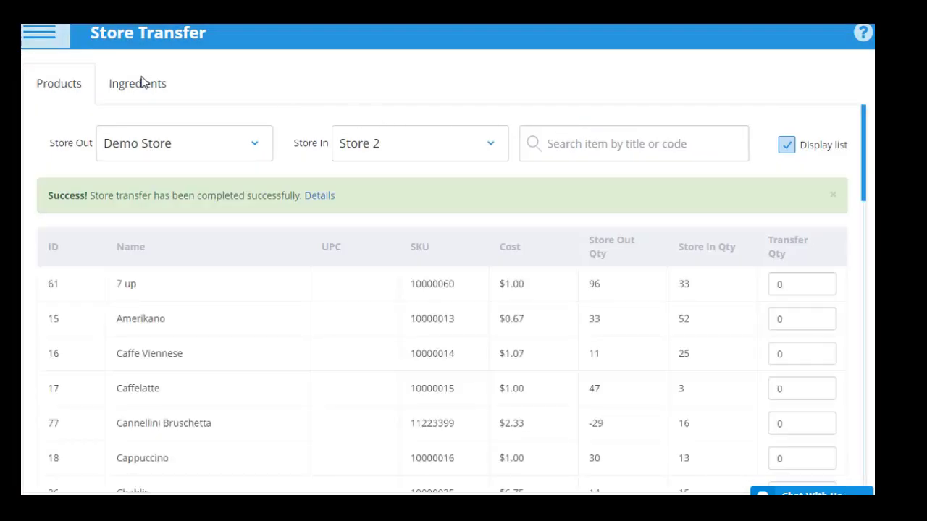
left_click(36, 41)
left_click(85, 392)
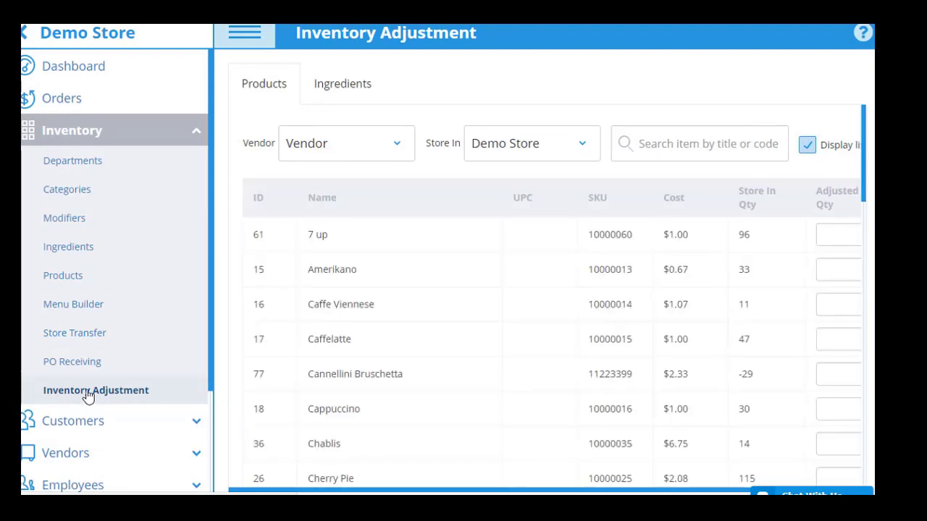
Step: Hide the section and product lists, then add Pickles on the Ingredients adjustment tab
left_click(244, 32)
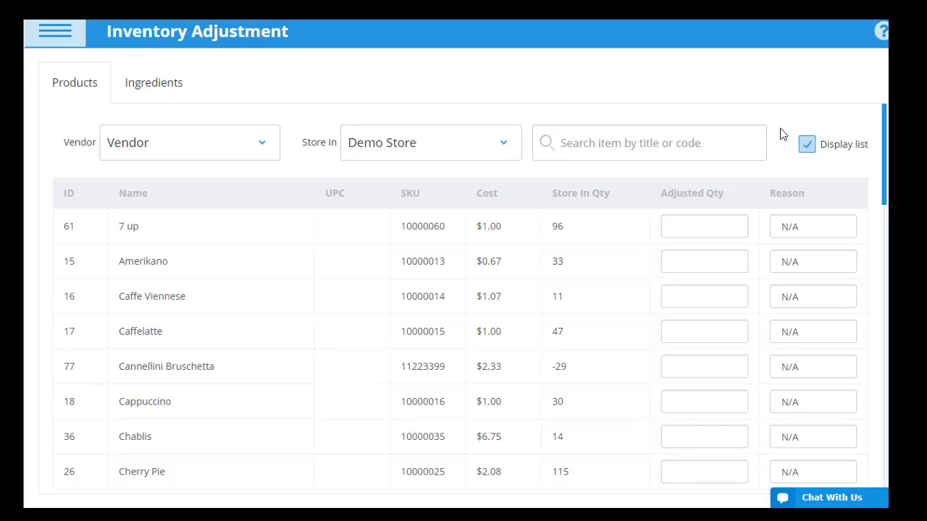
left_click(808, 145)
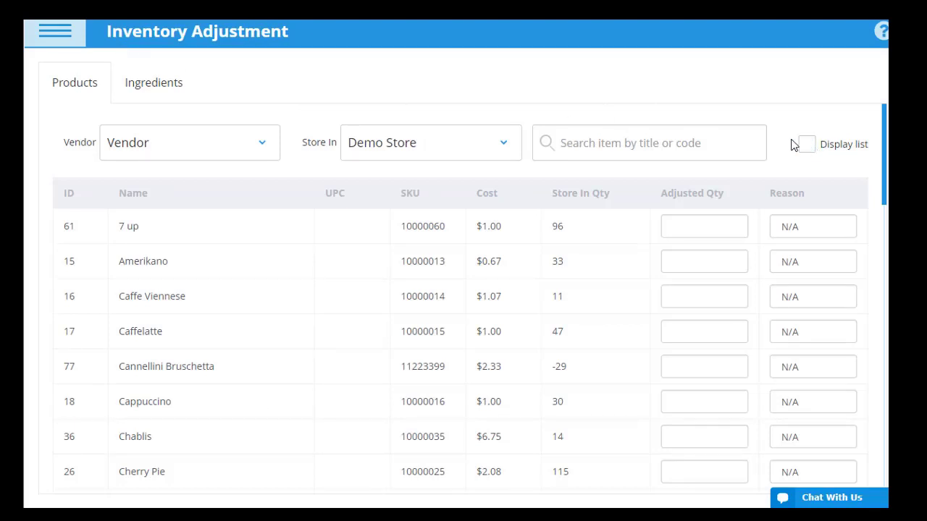
left_click(164, 88)
left_click(687, 141)
type("pickl")
left_click(612, 186)
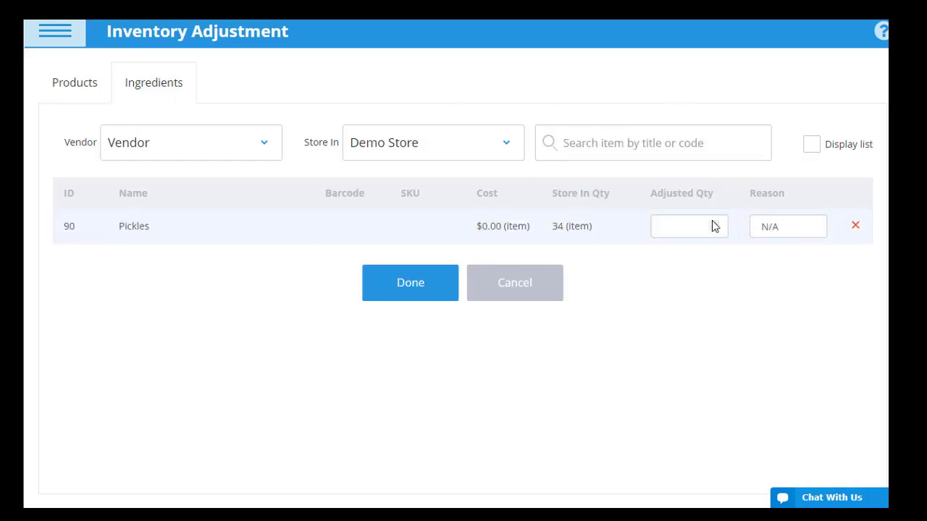
Step: Set Pickles' adjusted quantity to 3 with reason Broken and confirm the adjustment
left_click(713, 227)
type("3")
left_click(802, 223)
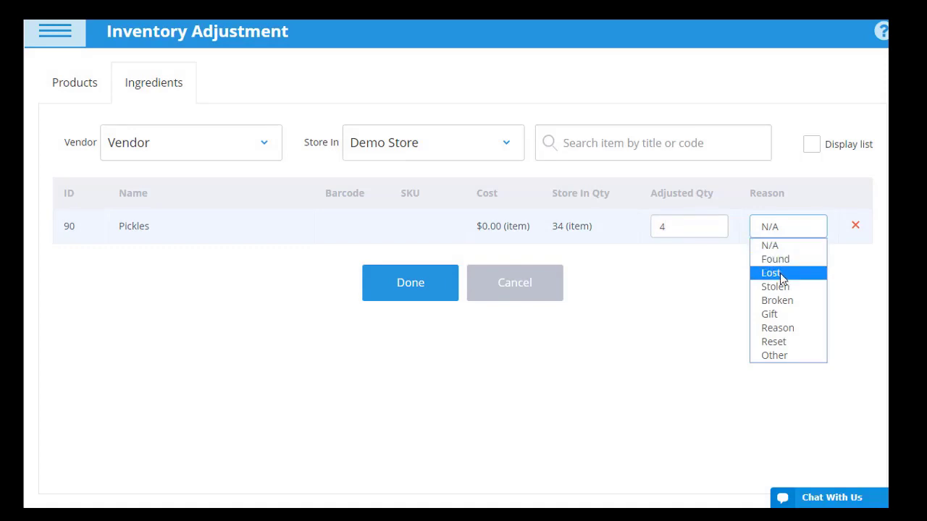
left_click(785, 300)
left_click(419, 283)
left_click(601, 116)
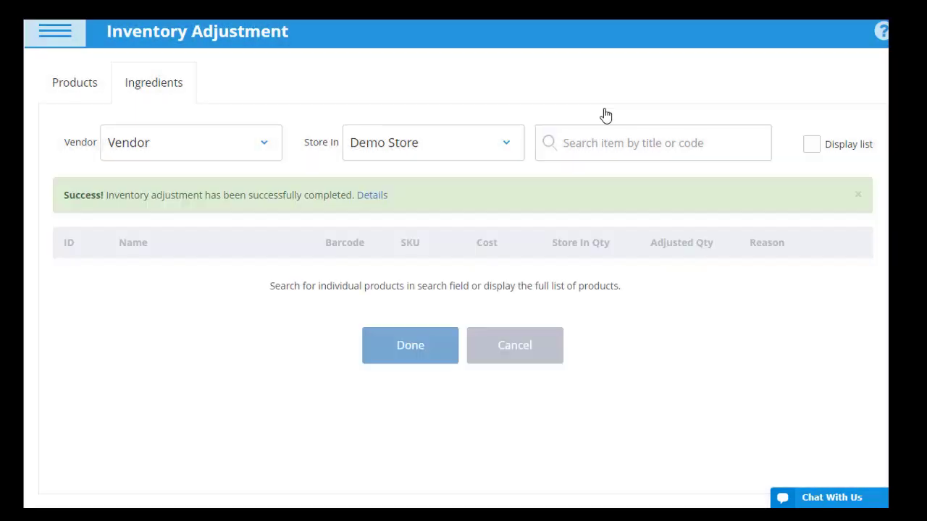
Step: Open the Z Report under Reporting and view Register 1's latest shift details
left_click(58, 37)
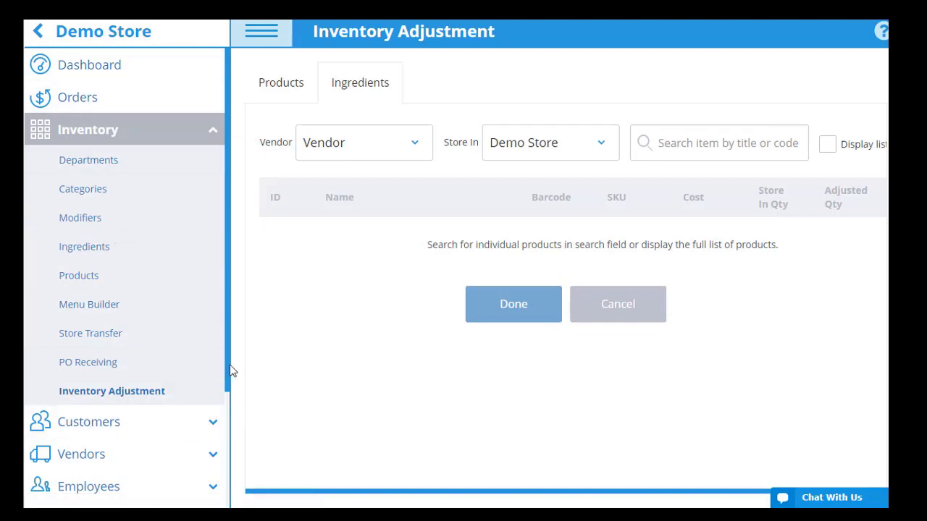
scroll(228, 445, "down", 3)
left_click(132, 373)
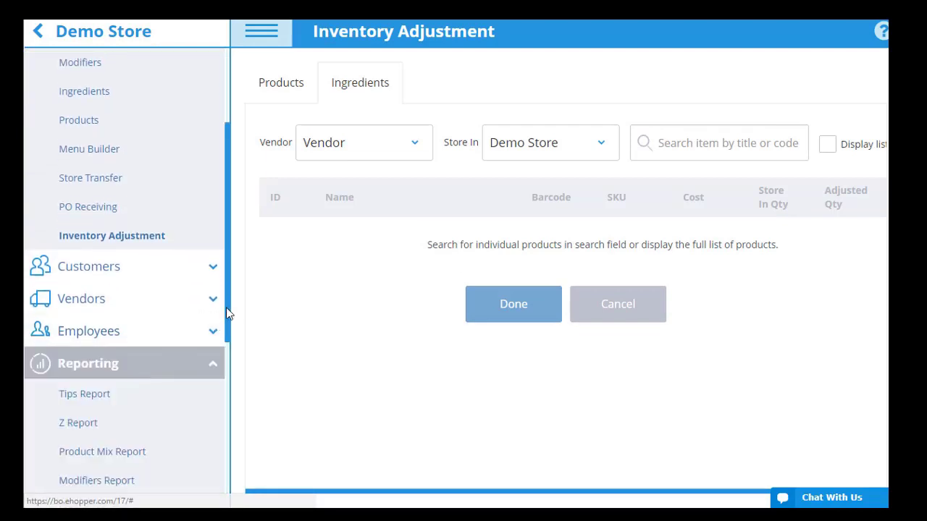
scroll(112, 352, "down", 3)
left_click(91, 339)
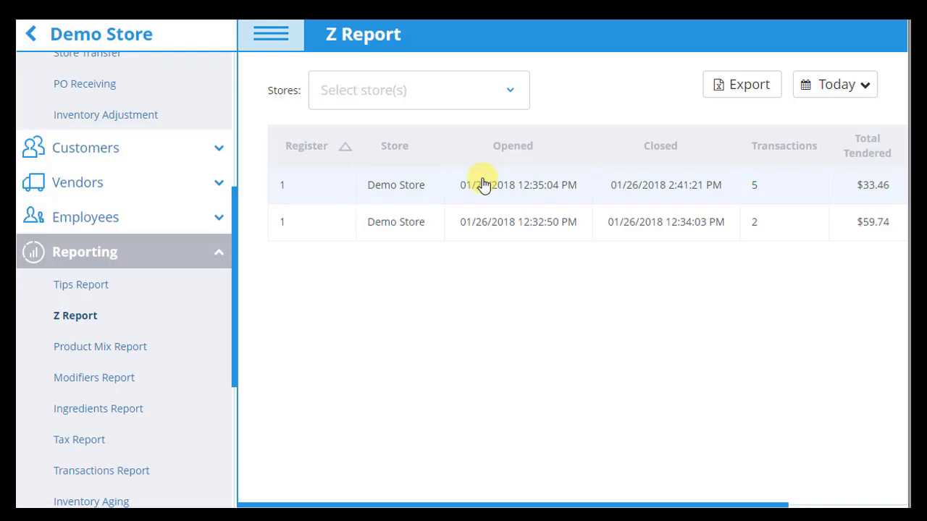
left_click(484, 185)
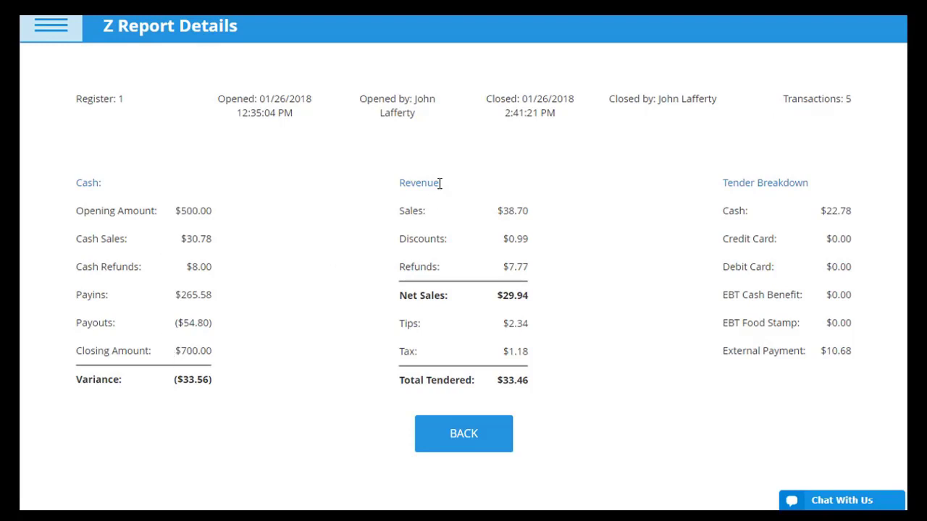
Step: Open the Tips Report and scroll across its table
left_click(58, 35)
left_click(91, 310)
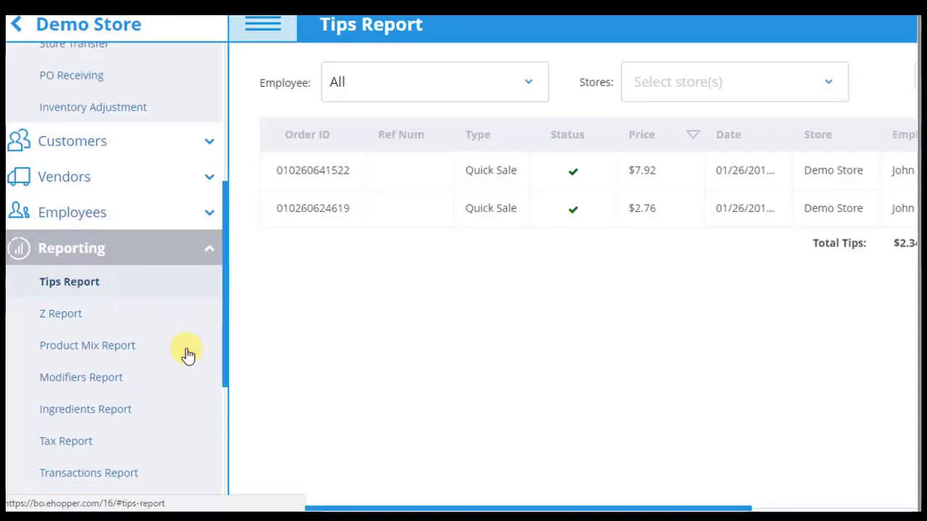
left_click_drag(424, 508, 388, 507)
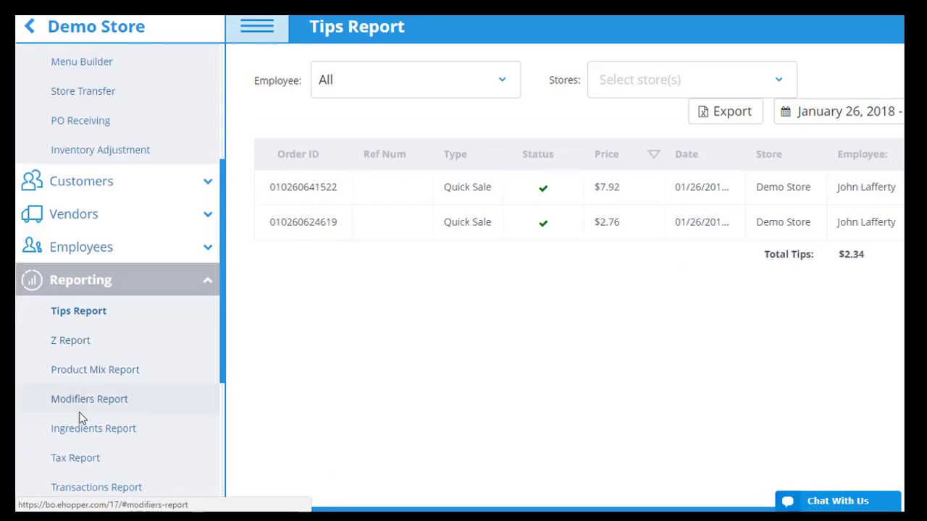
Step: View the year-to-date Tax Report with the navigation menu collapsed
left_click(75, 459)
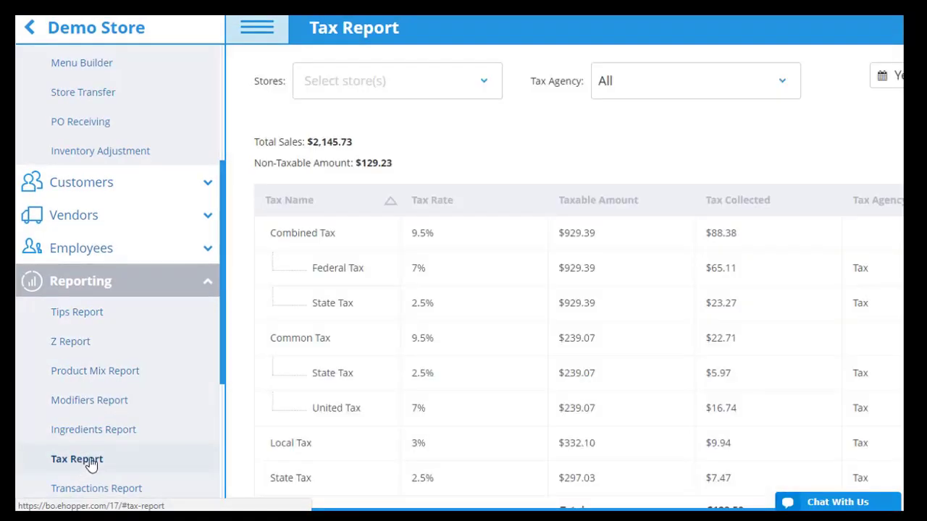
left_click(261, 28)
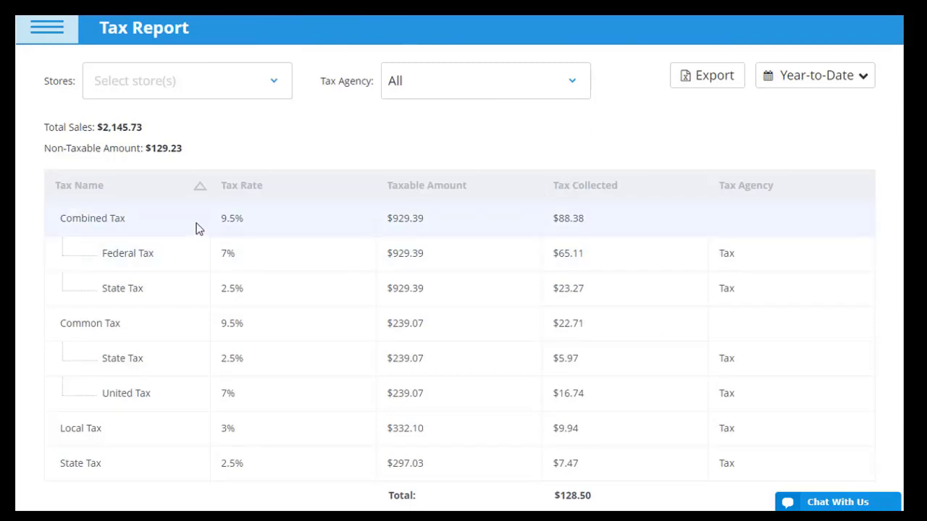
left_click(47, 29)
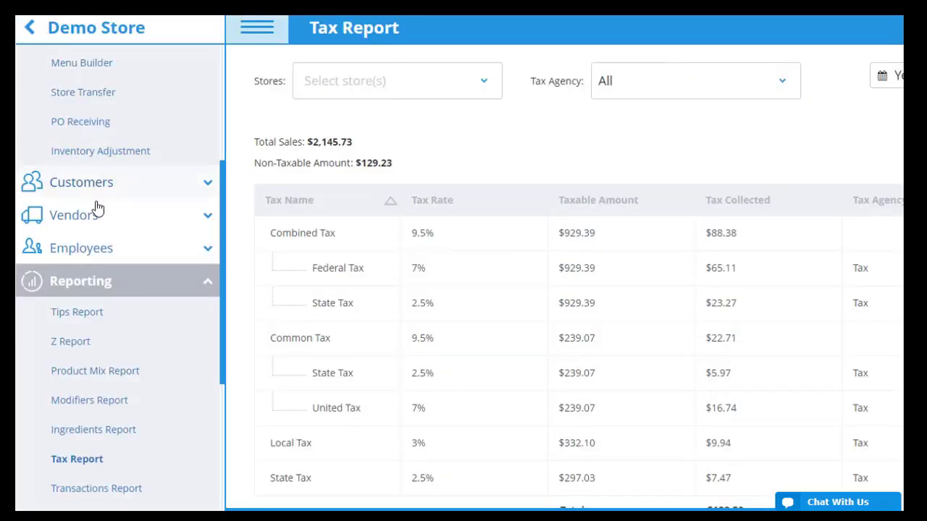
Step: Export the Transactions Report filtered to one customer and a time period as CSV, then open it
left_click(114, 491)
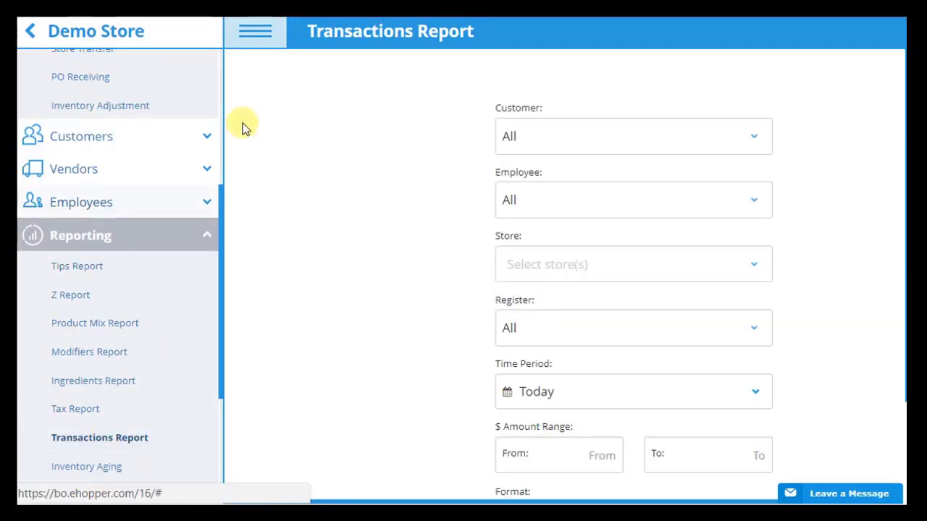
left_click(257, 28)
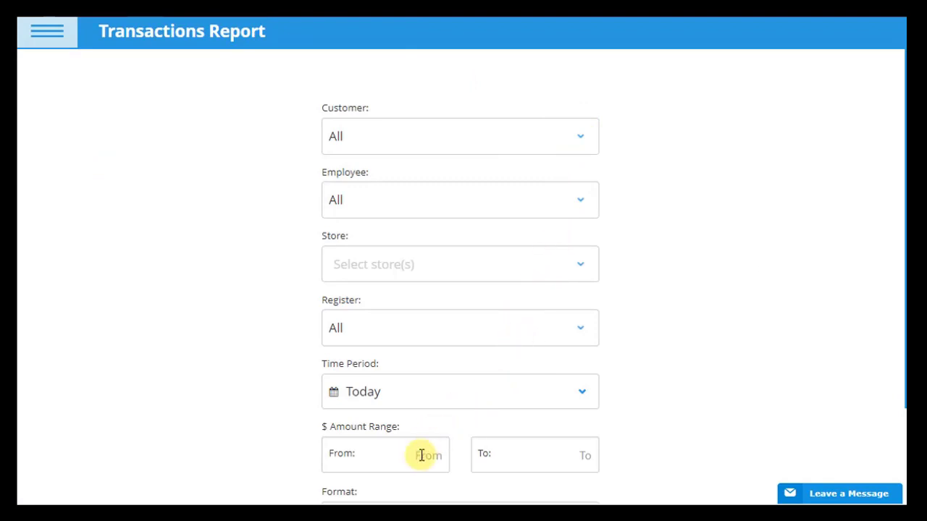
left_click(548, 122)
left_click(393, 306)
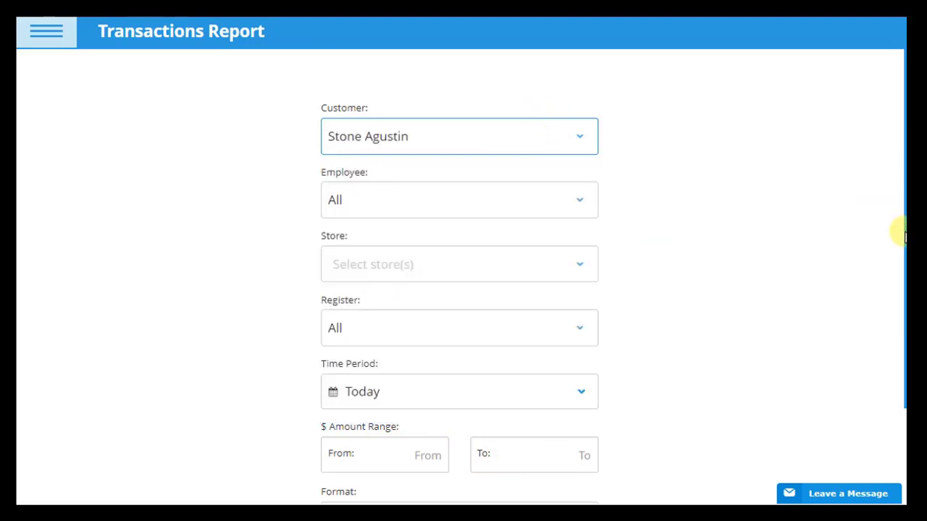
scroll(898, 232, "down", 2)
left_click(569, 286)
left_click(536, 391)
left_click(424, 464)
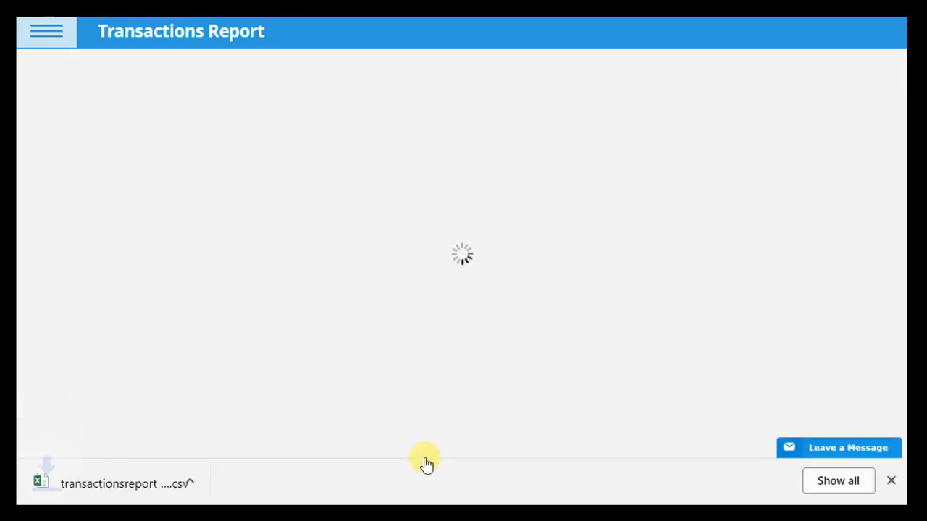
left_click(158, 484)
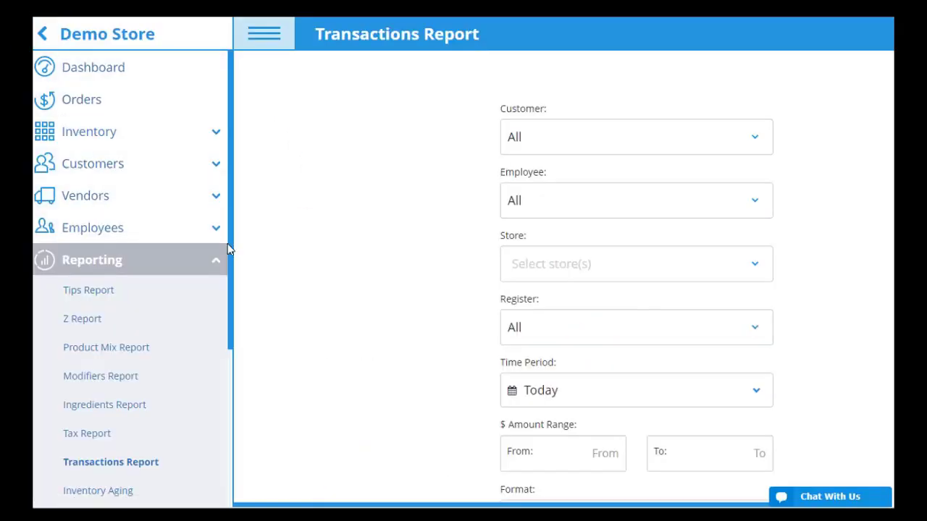
Step: Review the four 01/25/2018 Time Clock shifts, export them to CSV and open the file
left_click(114, 239)
left_click(104, 289)
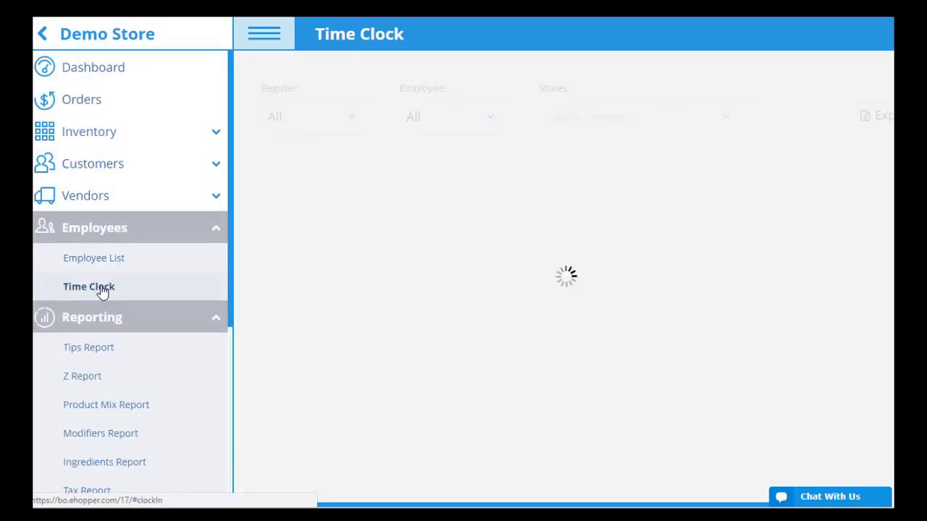
left_click_drag(43, 507, 457, 505)
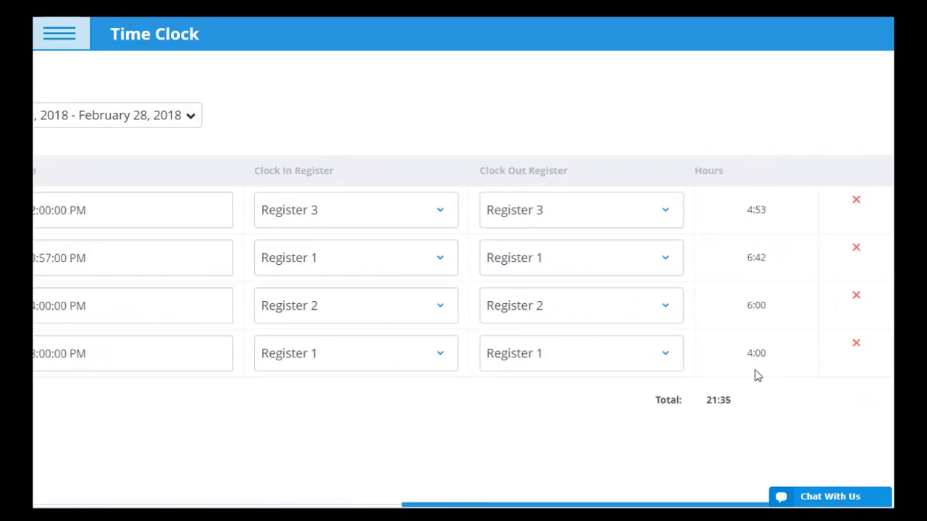
left_click_drag(548, 507, 226, 505)
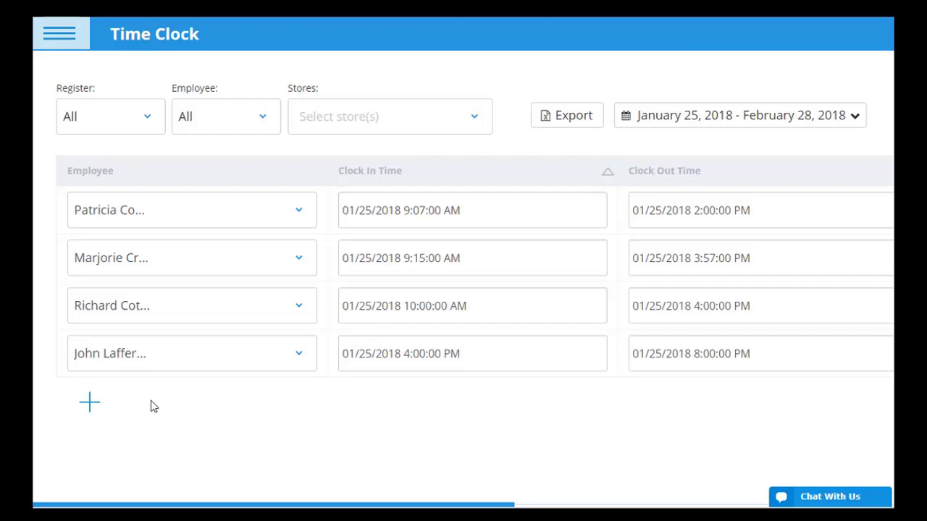
left_click(563, 121)
left_click(133, 497)
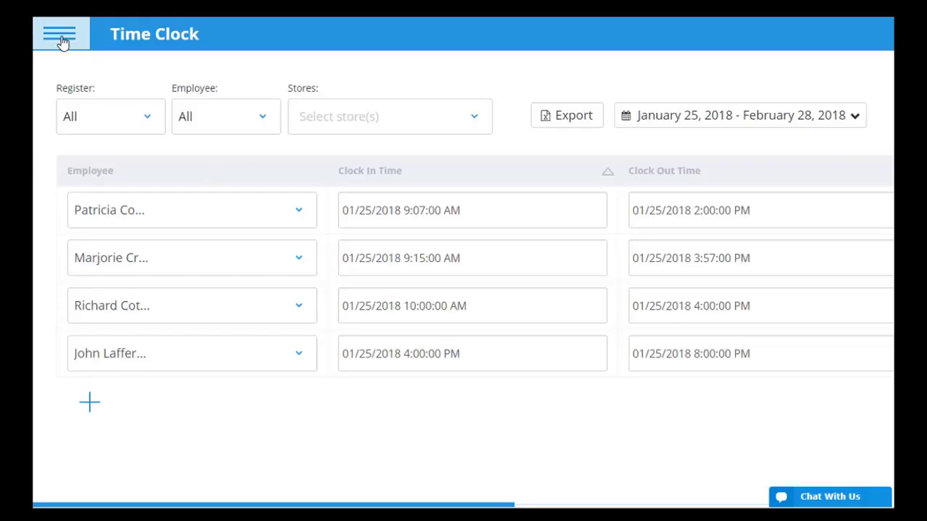
left_click(60, 40)
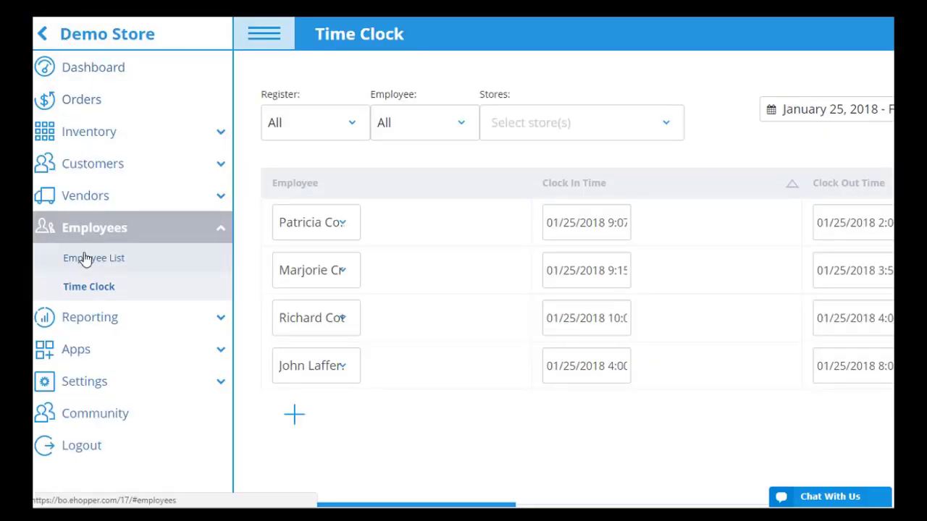
Step: Find QuickBooks in the App Directory and start its Connect to QuickBooks authorization
left_click(156, 378)
left_click(162, 360)
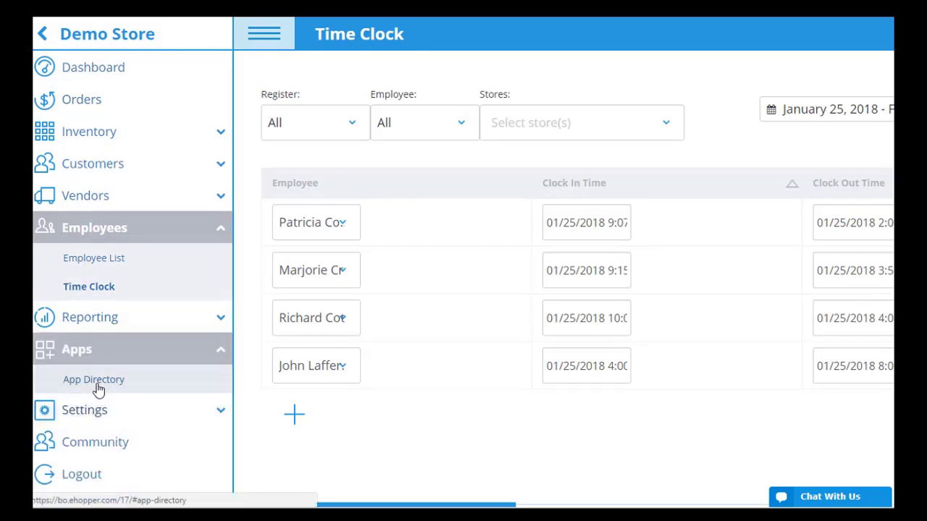
left_click(96, 388)
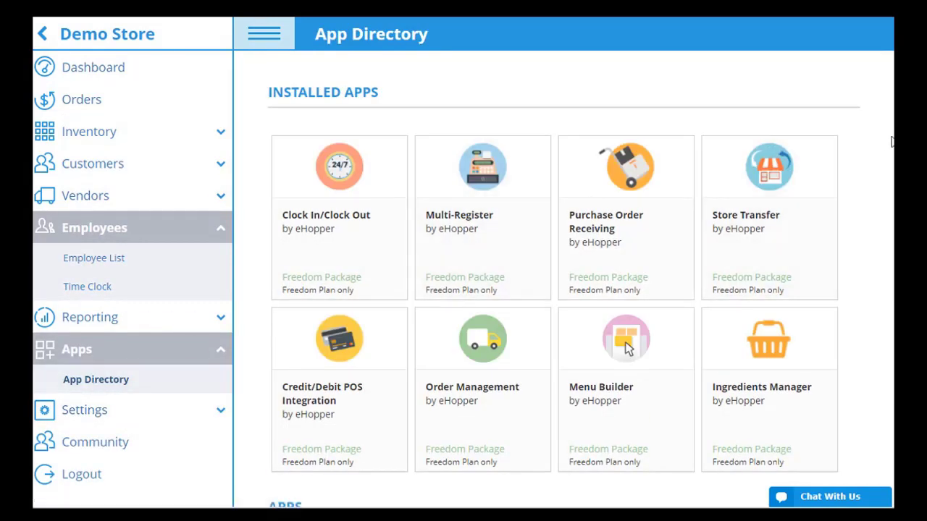
scroll(627, 205, "down", 2)
scroll(627, 205, "down", 5)
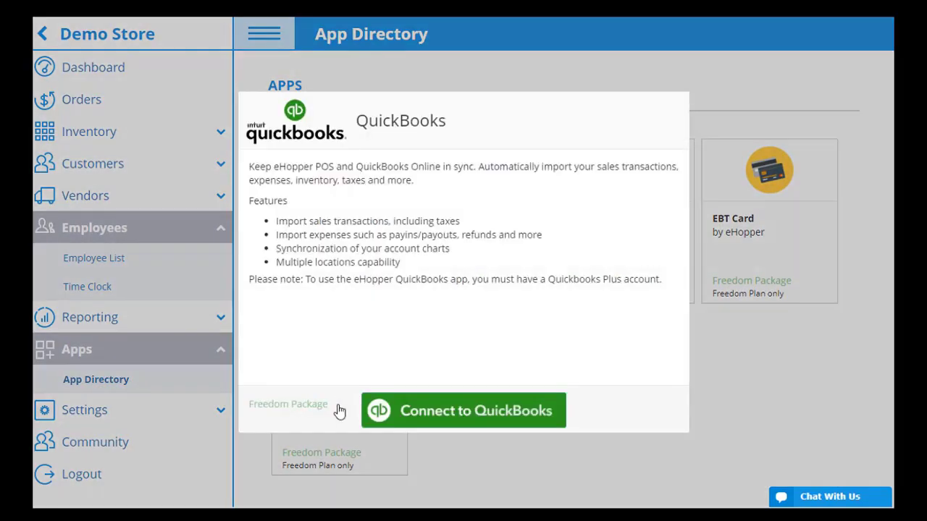
left_click(340, 413)
left_click(443, 415)
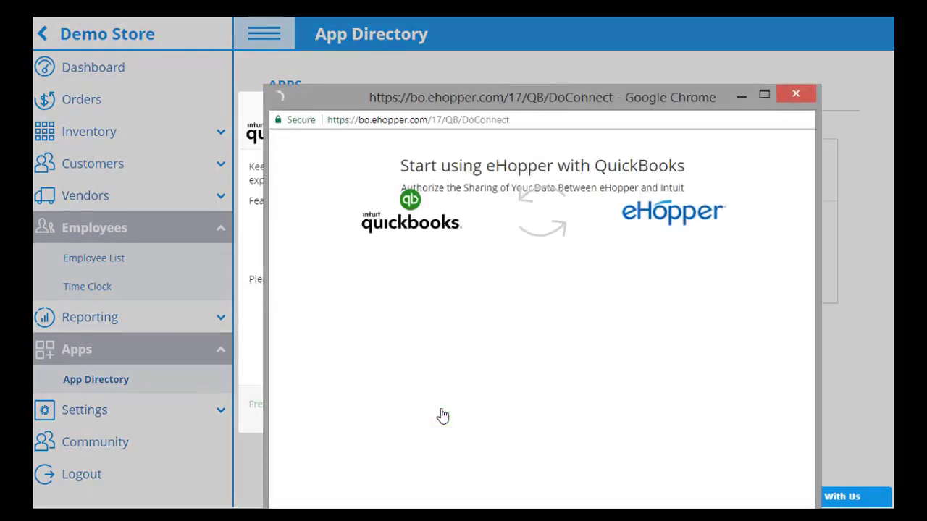